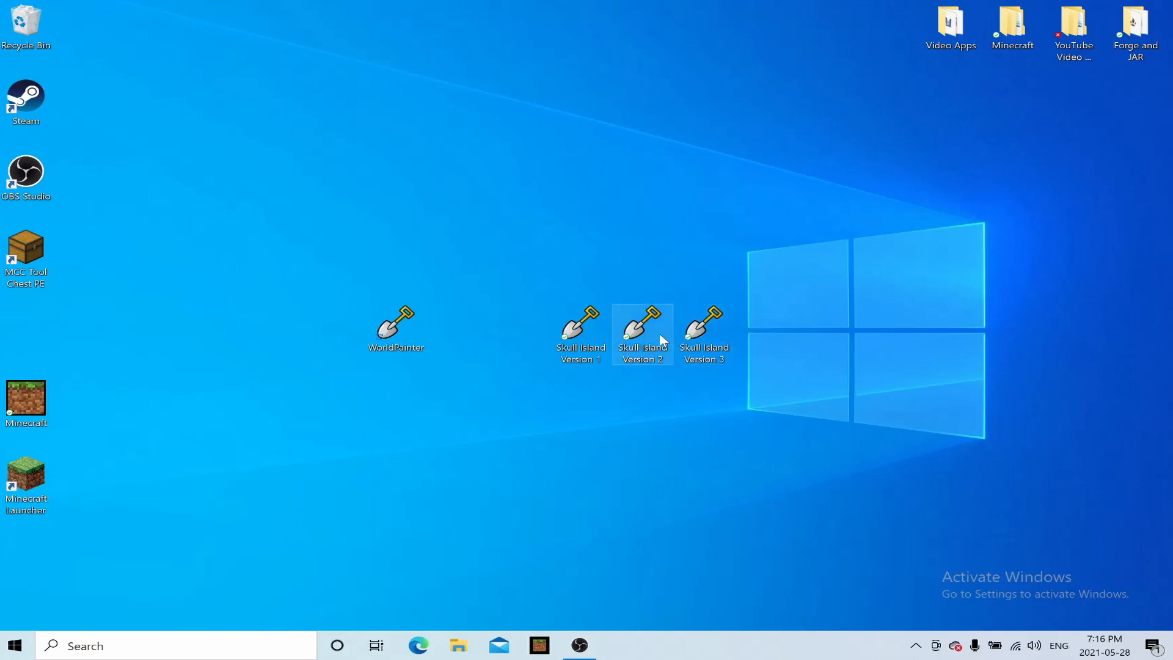
Launch WorldPainter from the desktop and begin creating a new world
{"action": "double_click", "coordinate": [394, 323]}
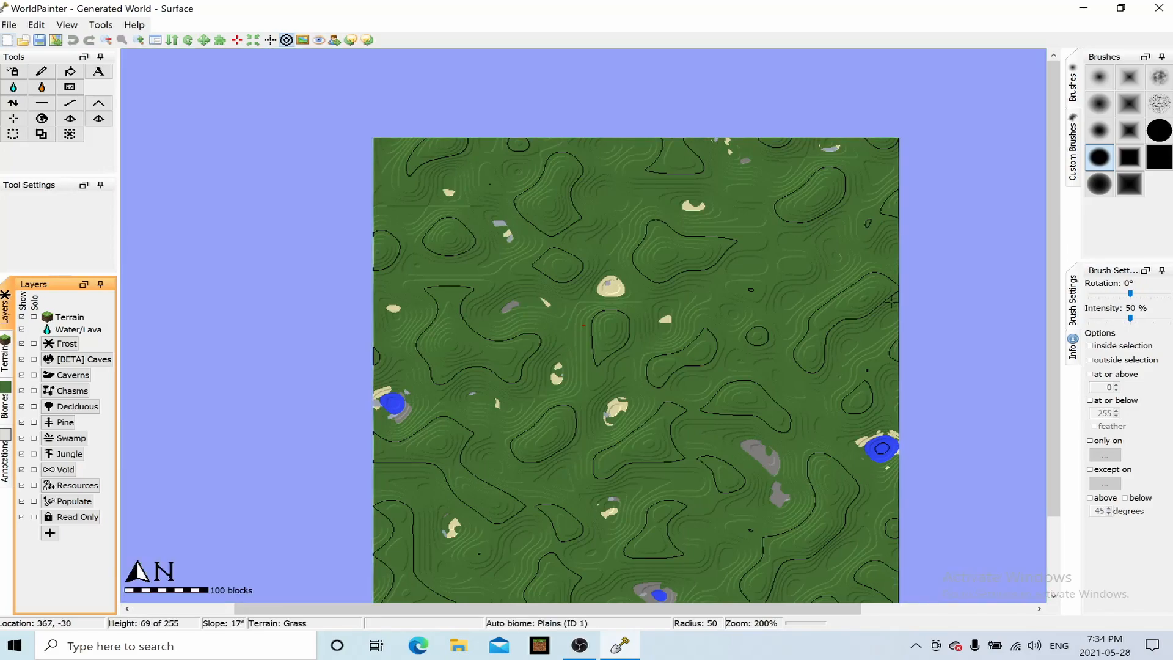
{"action": "left_click_drag", "start_coordinate": [1055, 118], "coordinate": [1042, 156]}
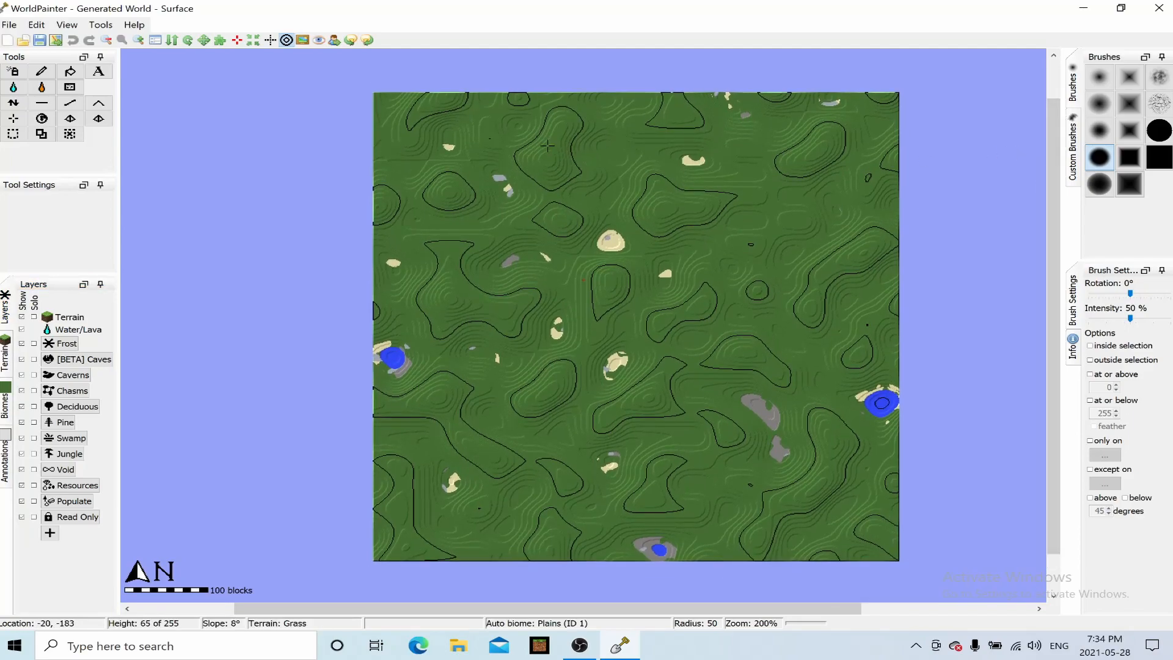
{"action": "left_click", "coordinate": [36, 24]}
{"action": "key", "text": "Left"}
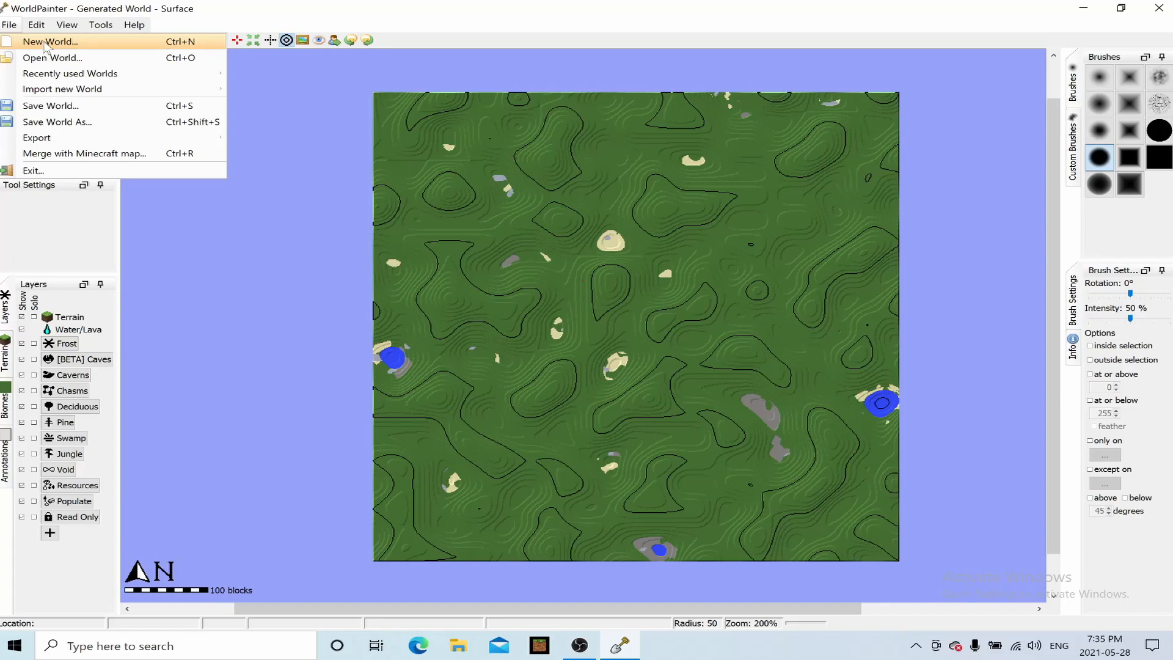
{"action": "left_click", "coordinate": [46, 42]}
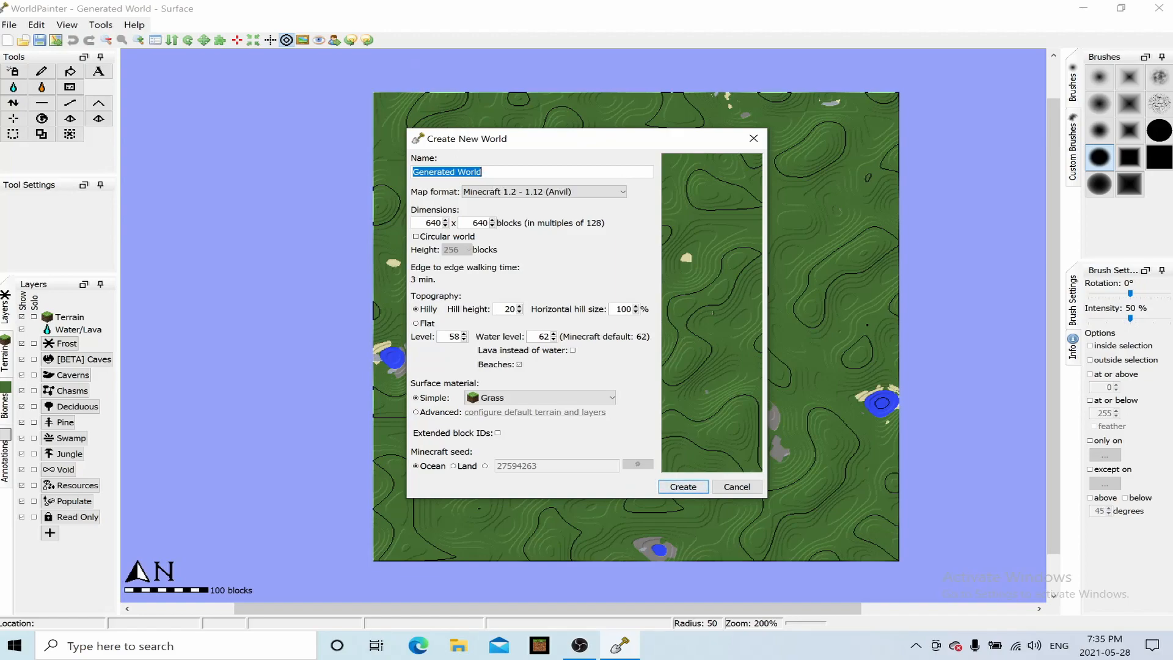
Name the new world Test Map and set its map format to [BETA] Minecraft 1.15 or later (Anvil)
{"action": "type", "text": "Test Map"}
{"action": "left_click", "coordinate": [571, 192]}
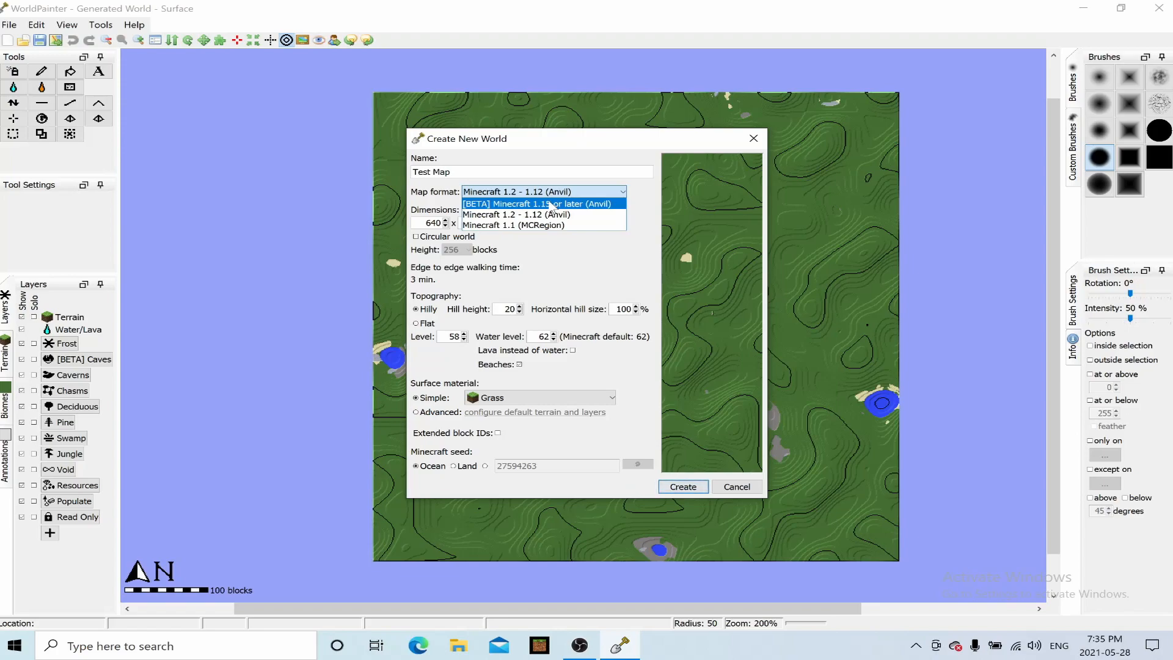
{"action": "left_click", "coordinate": [552, 204]}
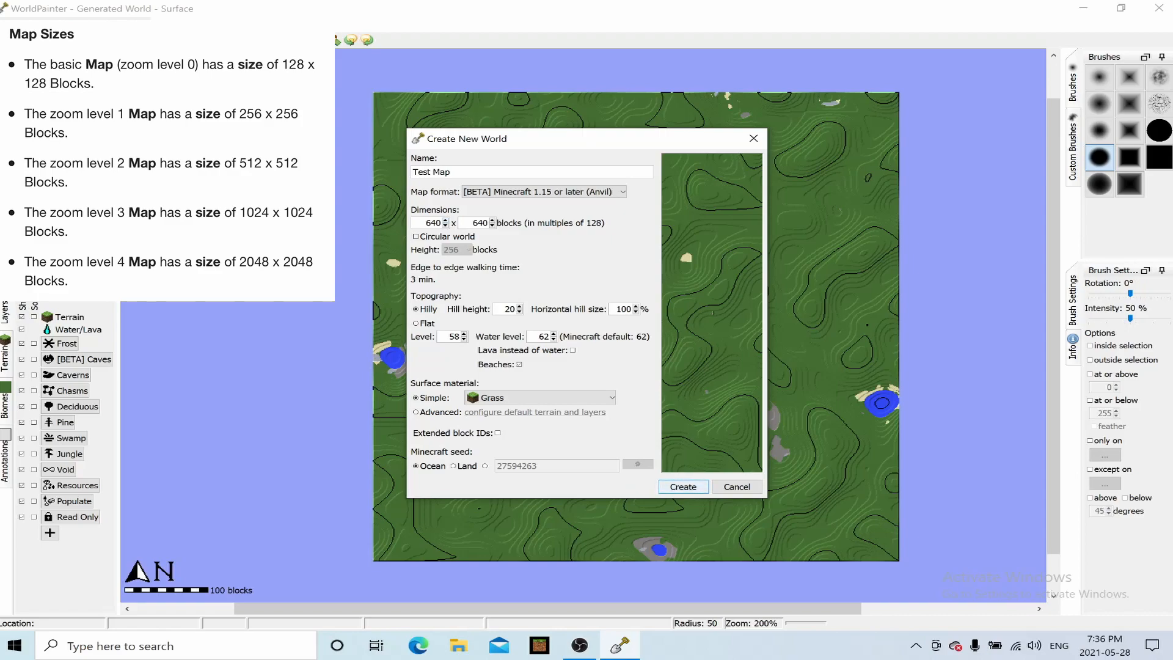
Set the new world's dimensions to 1,024 x 1,024 blocks
{"action": "left_click", "coordinate": [445, 221]}
{"action": "left_click", "coordinate": [446, 221]}
{"action": "left_click", "coordinate": [445, 220]}
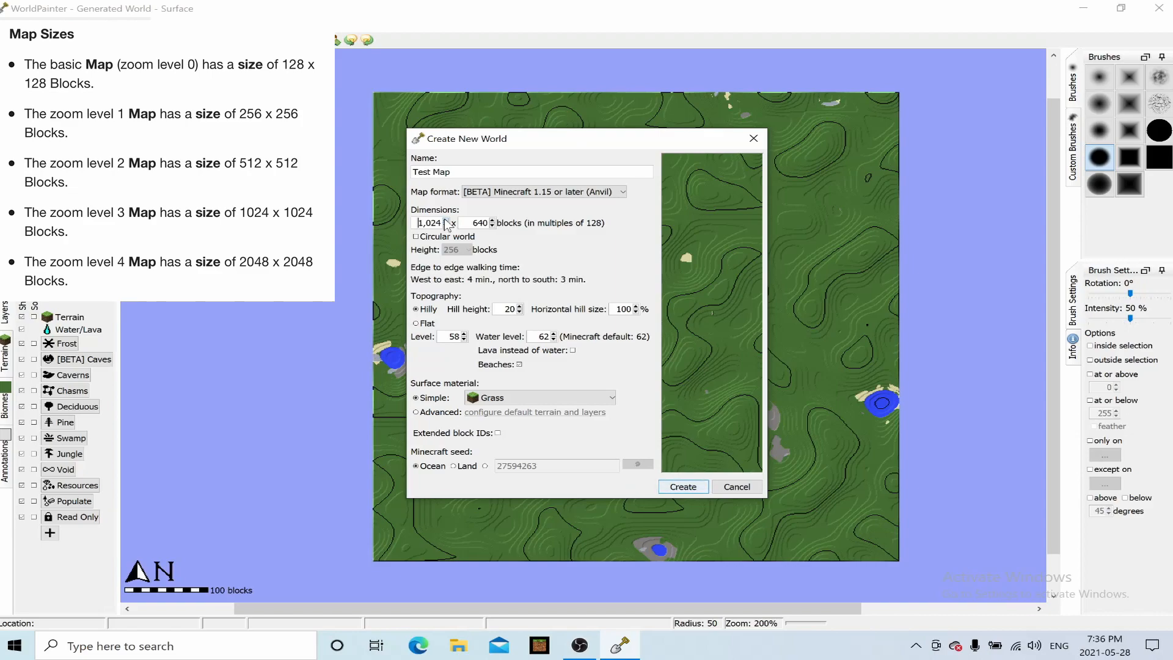
{"action": "left_click", "coordinate": [494, 220]}
{"action": "left_click", "coordinate": [492, 220]}
{"action": "left_click", "coordinate": [493, 220]}
{"action": "left_click", "coordinate": [493, 220]}
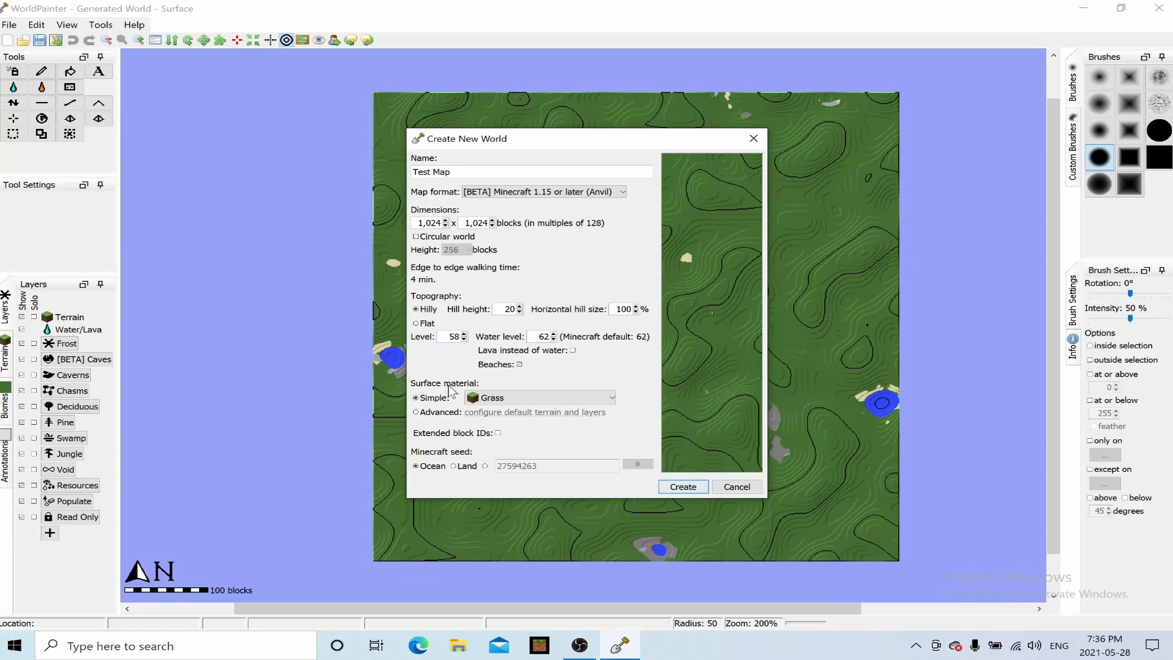
Preview Podzol and Sand as the simple surface material and return the choice to Grass
{"action": "left_click", "coordinate": [492, 403]}
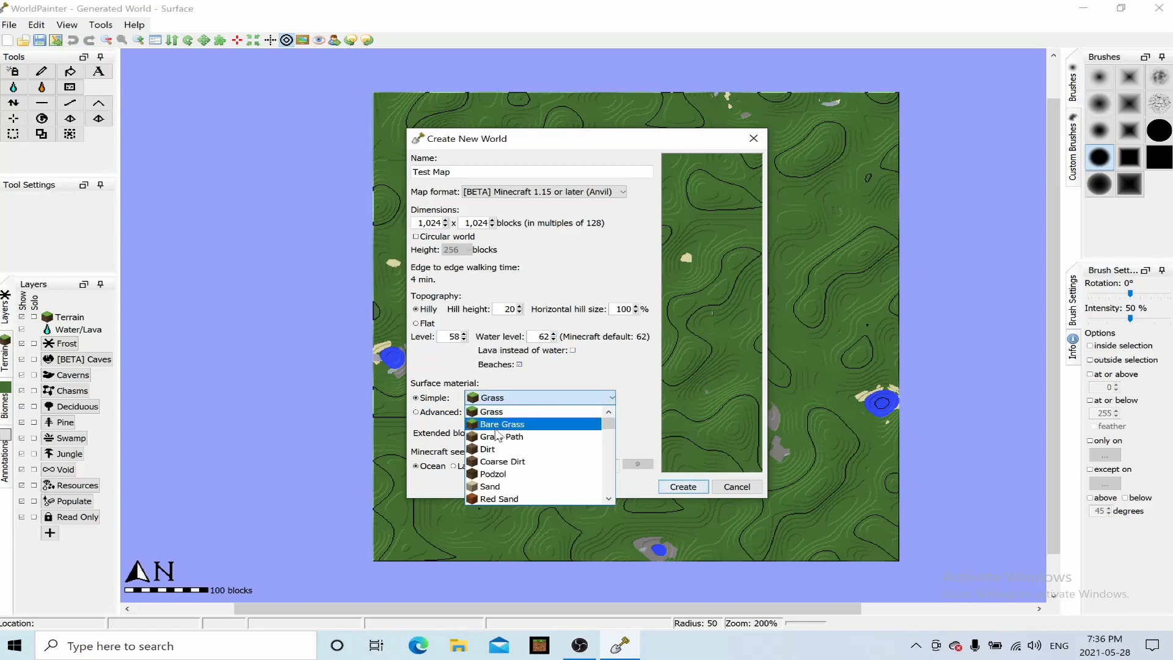
{"action": "left_click", "coordinate": [502, 479]}
{"action": "left_click", "coordinate": [517, 398]}
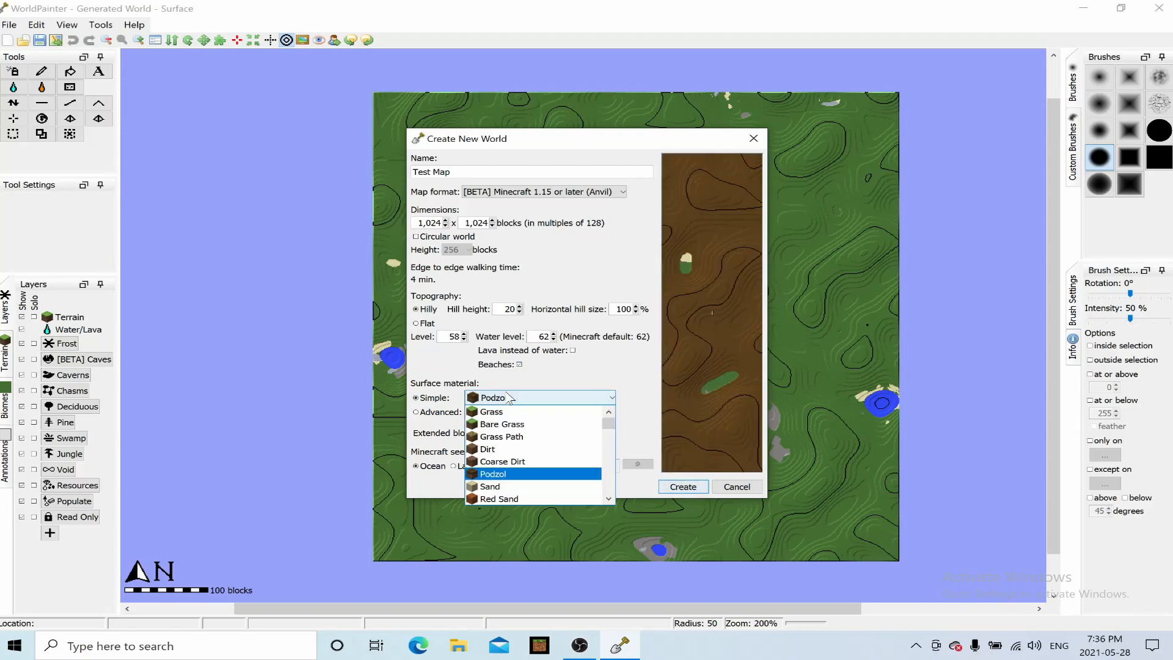
{"action": "left_click", "coordinate": [506, 489]}
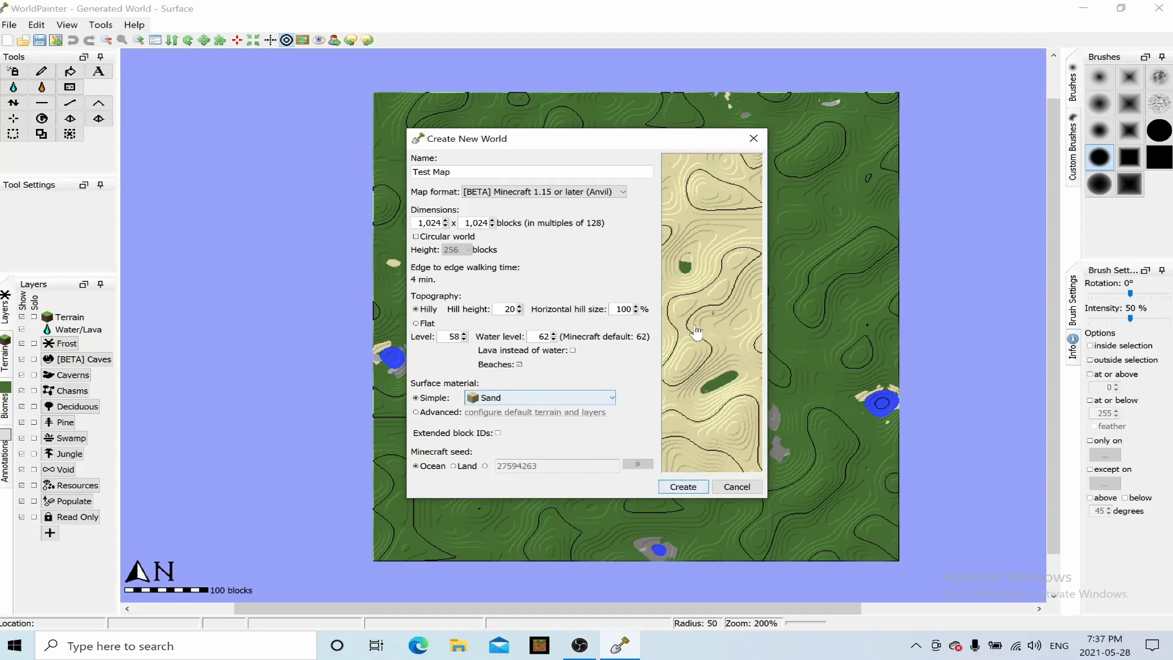
{"action": "left_click", "coordinate": [513, 398]}
{"action": "left_click", "coordinate": [499, 413]}
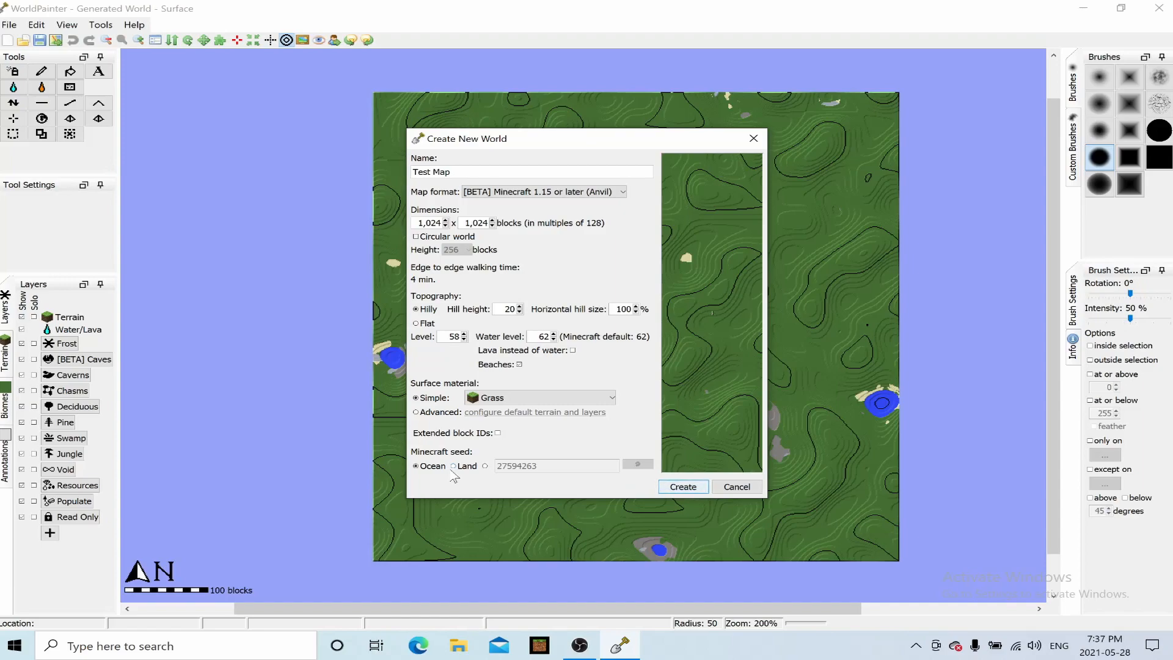
Create the Test Map world and display the coordinate grid over the whole map
{"action": "left_click", "coordinate": [689, 487]}
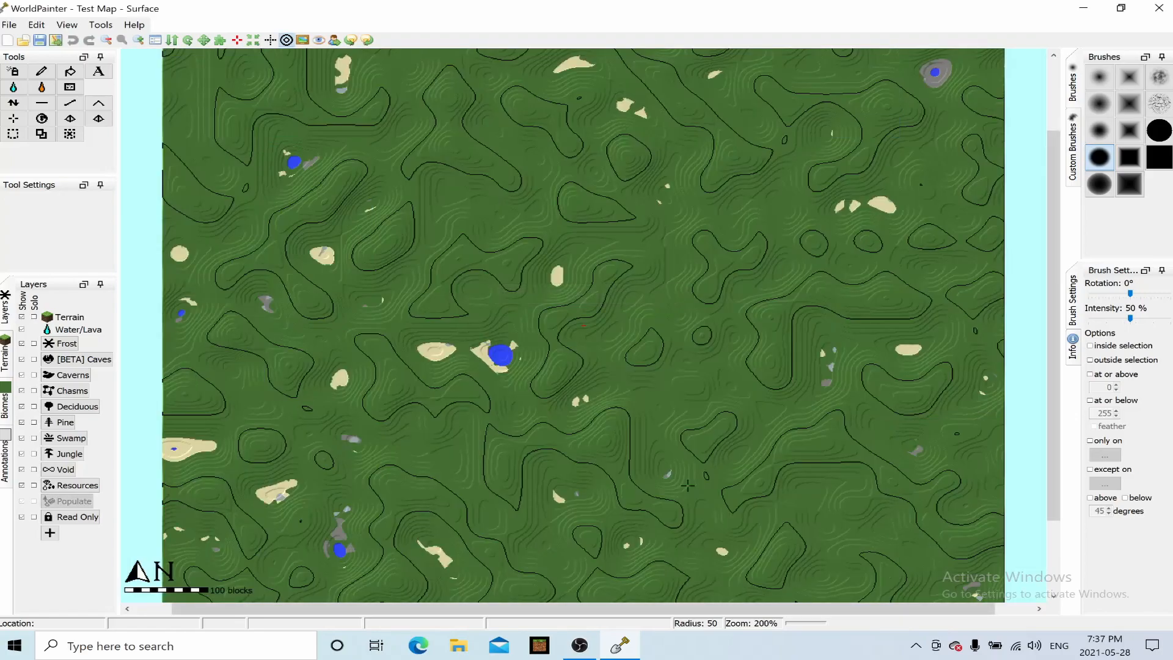
{"action": "left_click_drag", "start_coordinate": [1053, 324], "coordinate": [1063, 223]}
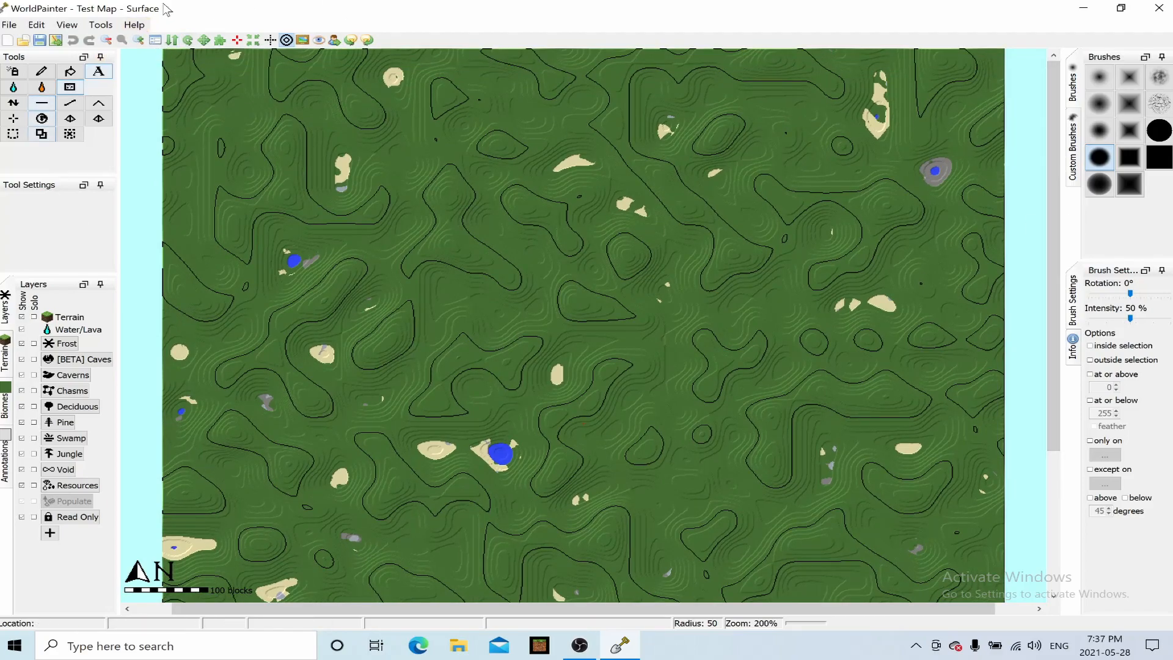
{"action": "left_click", "coordinate": [106, 40]}
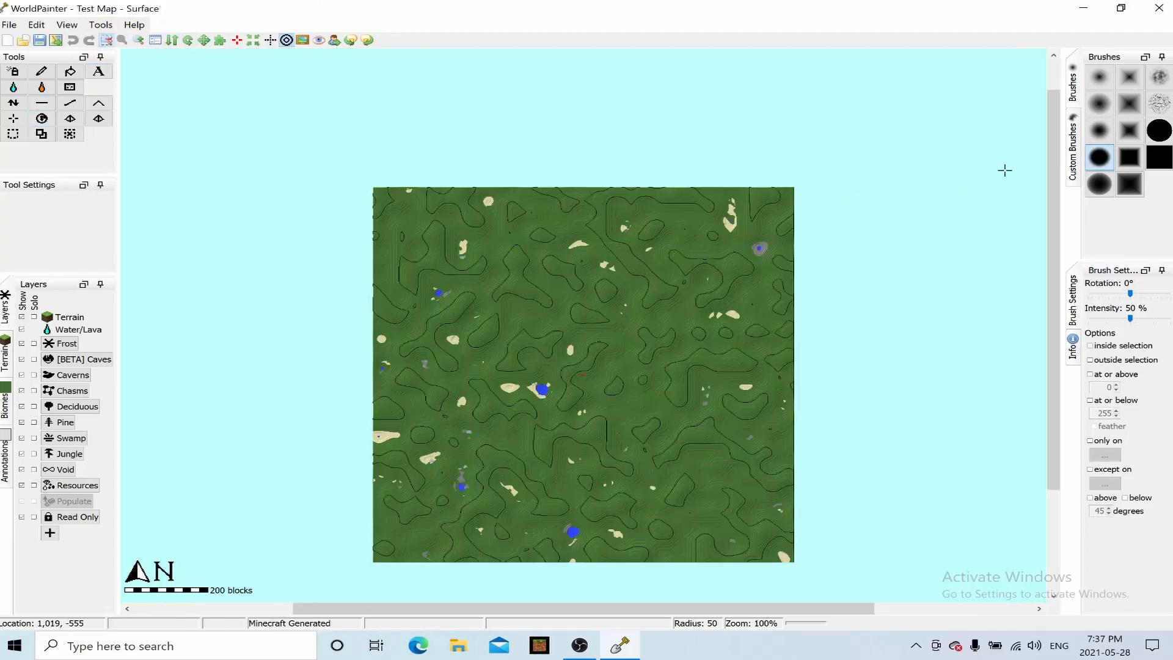
{"action": "left_click_drag", "start_coordinate": [1054, 160], "coordinate": [1054, 203]}
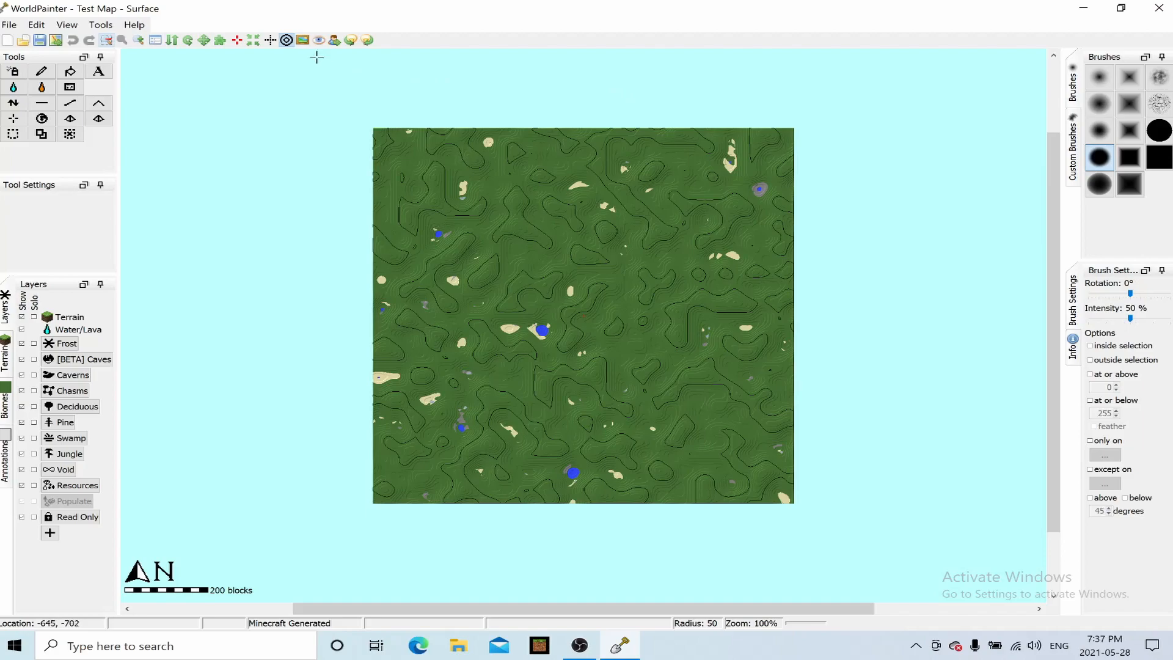
{"action": "left_click", "coordinate": [270, 40]}
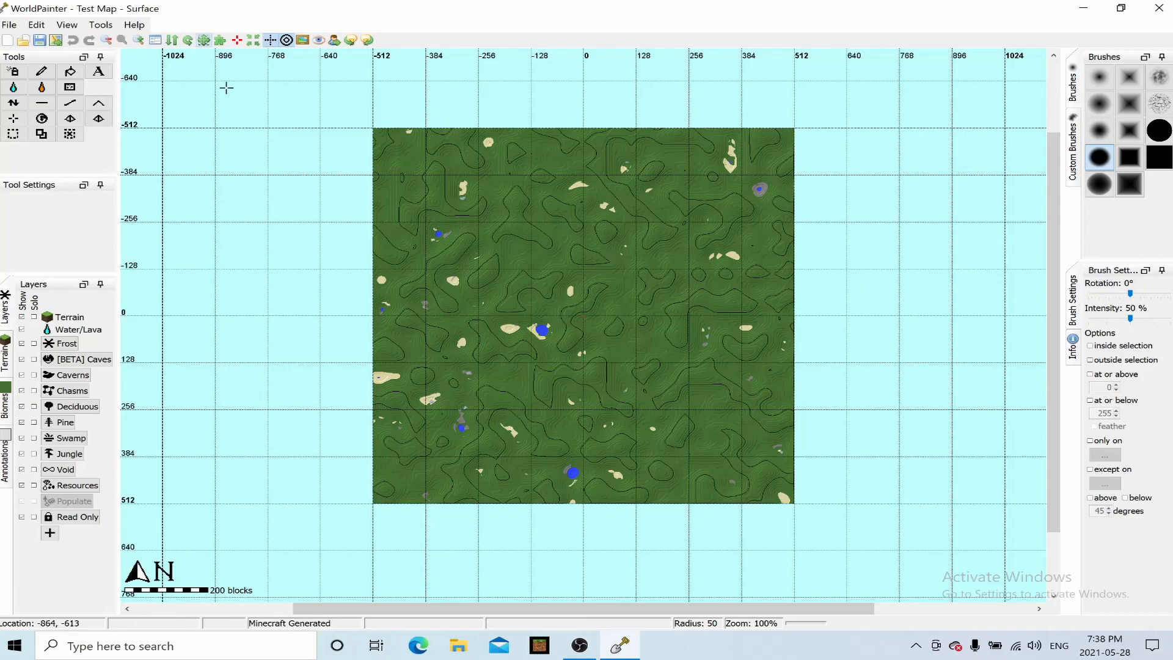
Shift the world horizontally by 512 blocks on the X axis and 512 blocks on the Z axis
{"action": "left_click", "coordinate": [204, 40]}
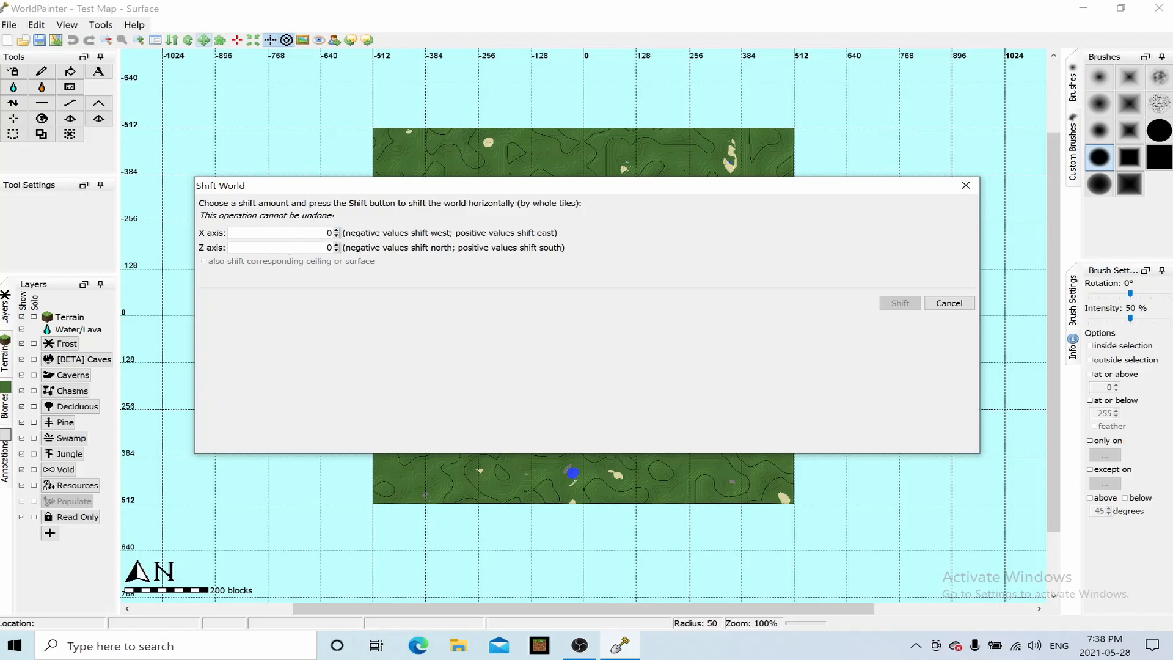
{"action": "left_click_drag", "start_coordinate": [352, 187], "coordinate": [379, 330]}
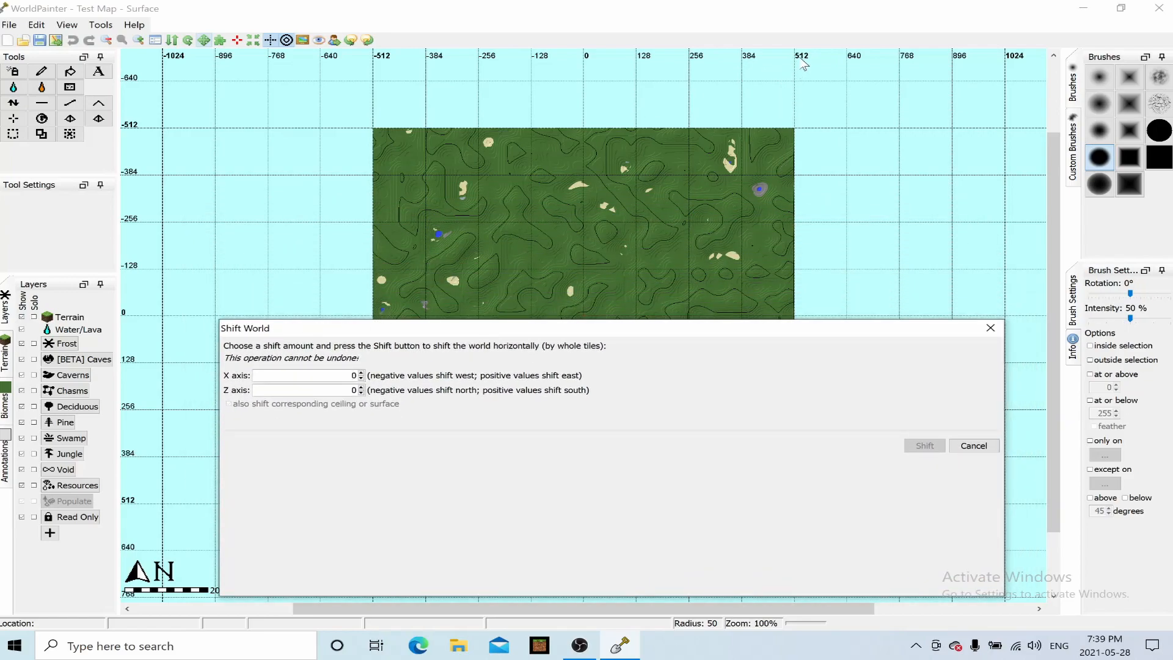
{"action": "left_click_drag", "start_coordinate": [729, 329], "coordinate": [721, 397]}
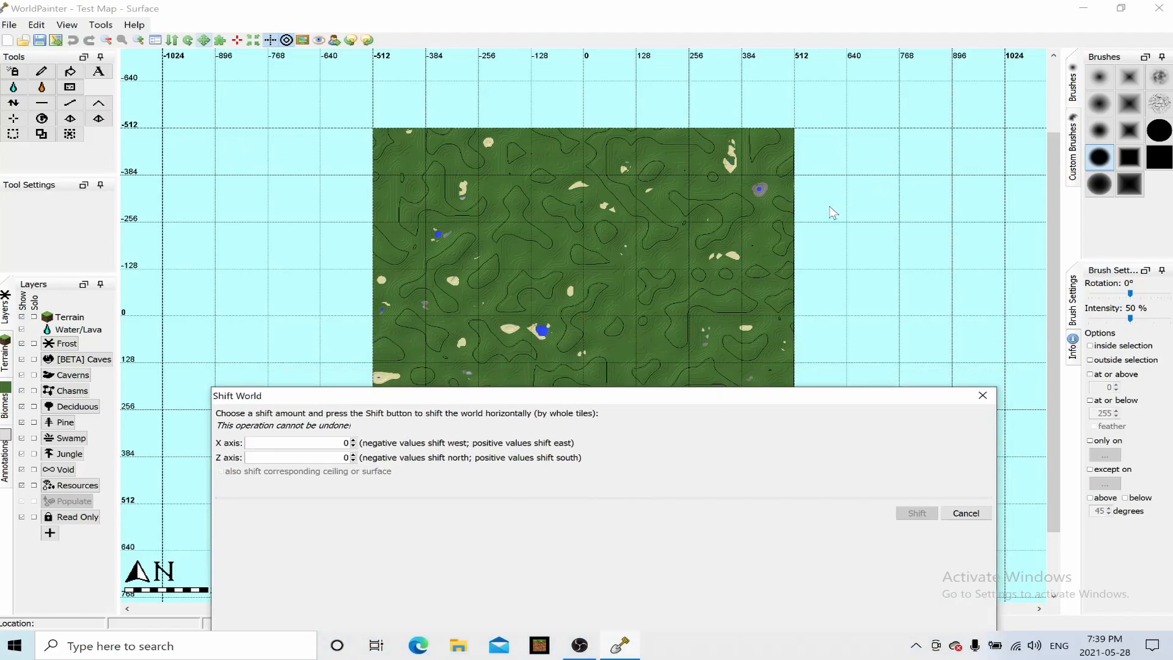
{"action": "left_click_drag", "start_coordinate": [675, 401], "coordinate": [651, 473]}
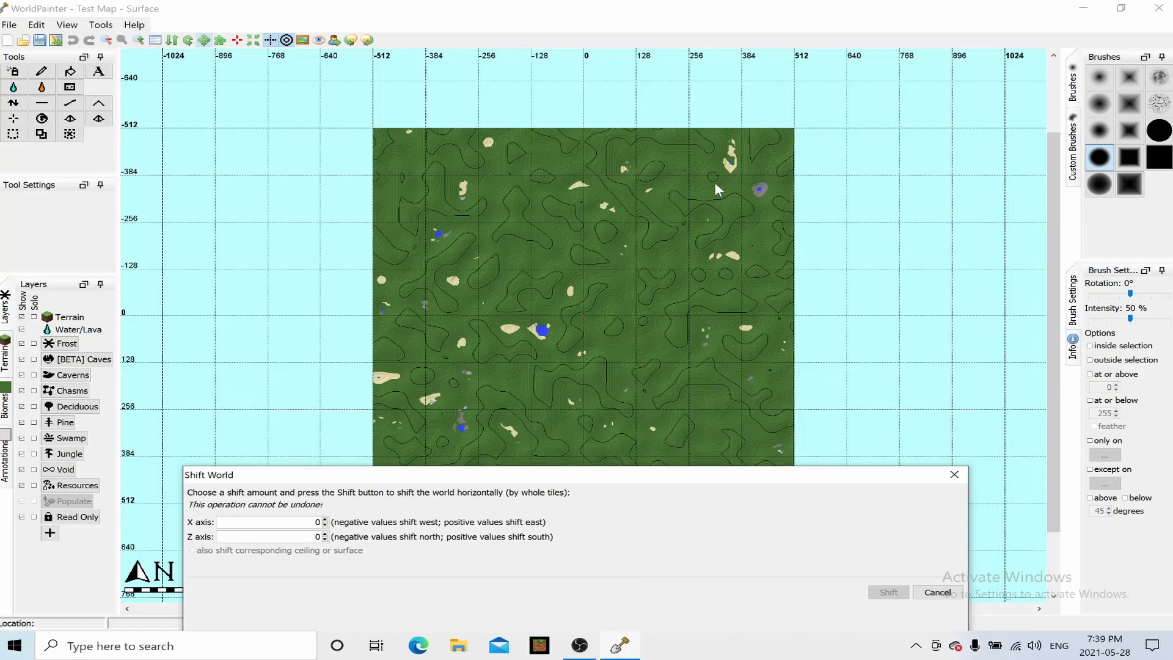
{"action": "left_click", "coordinate": [326, 520]}
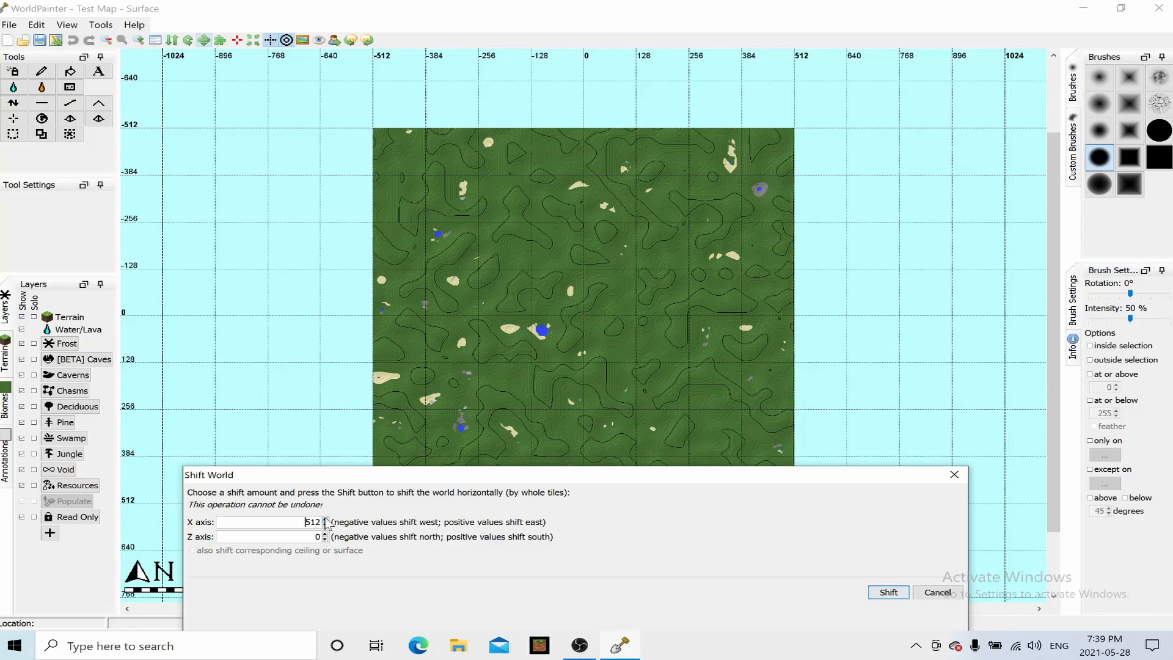
{"action": "left_click_drag", "start_coordinate": [426, 479], "coordinate": [435, 375]}
{"action": "left_click", "coordinate": [335, 431]}
{"action": "left_click", "coordinate": [335, 431]}
{"action": "left_click", "coordinate": [335, 430]}
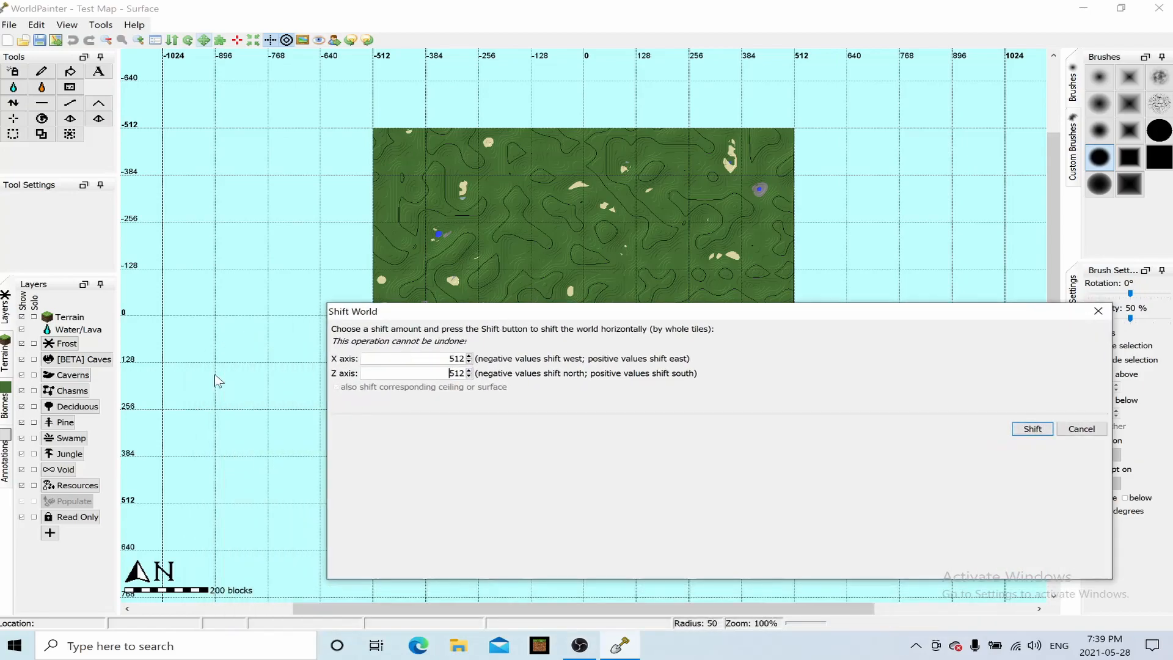
{"action": "left_click", "coordinate": [1030, 428]}
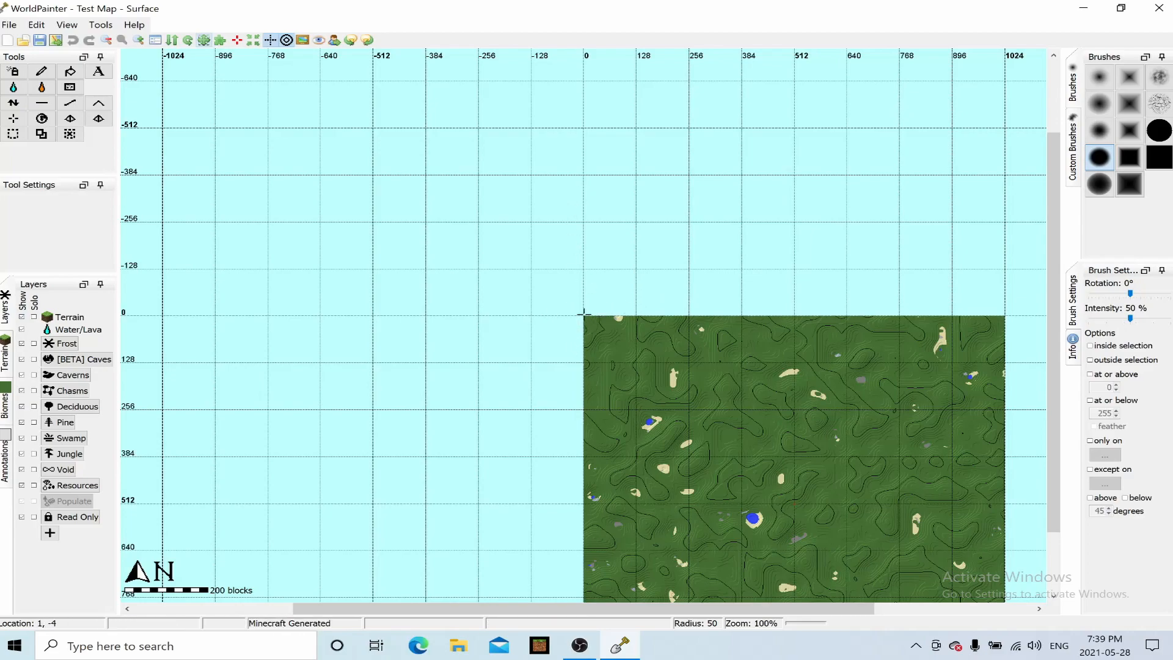
{"action": "left_click_drag", "start_coordinate": [1047, 256], "coordinate": [1045, 337]}
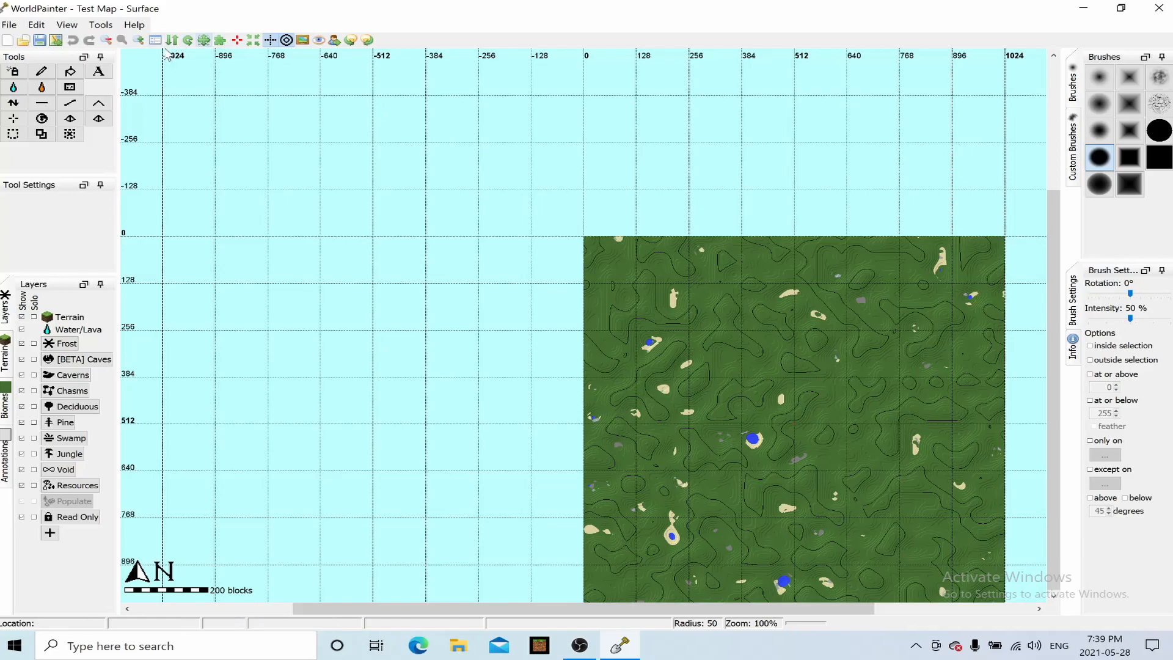
{"action": "left_click", "coordinate": [107, 39]}
{"action": "left_click_drag", "start_coordinate": [1060, 310], "coordinate": [1060, 373]}
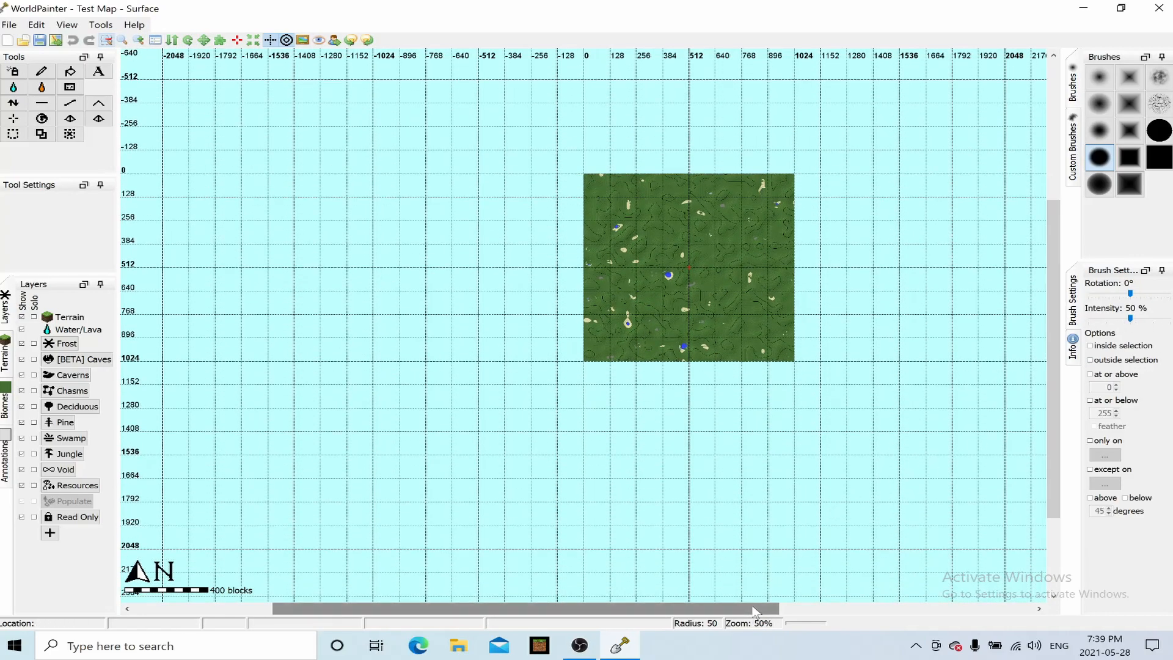
{"action": "left_click_drag", "start_coordinate": [754, 611], "coordinate": [804, 611]}
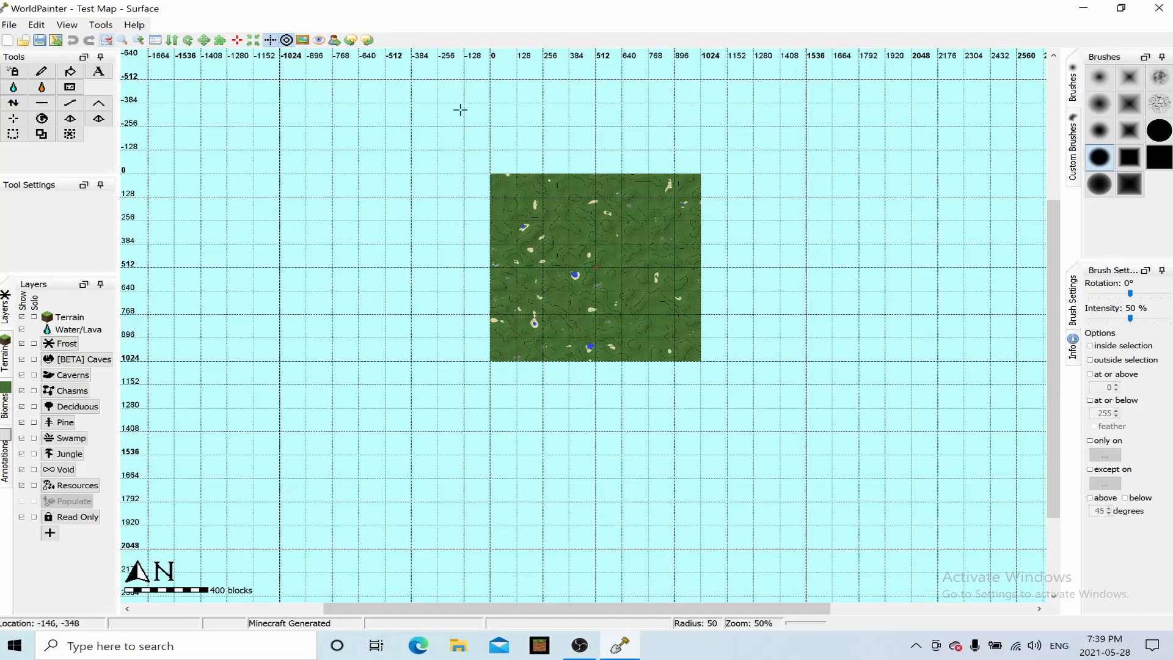
{"action": "left_click", "coordinate": [302, 40]}
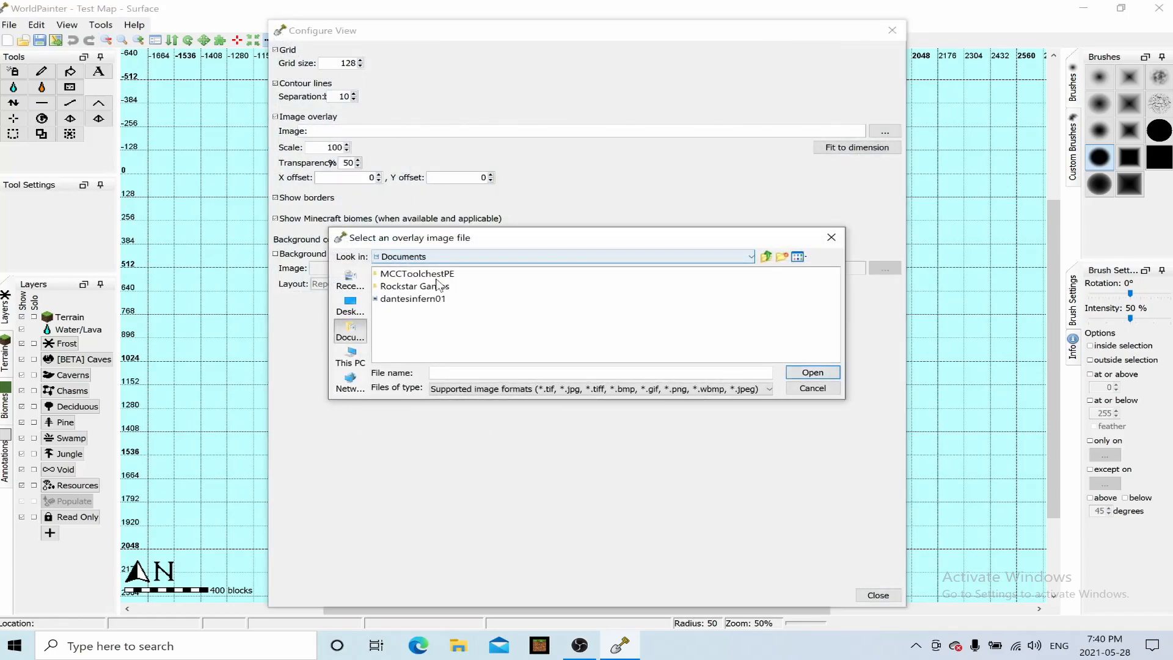
{"action": "left_click", "coordinate": [350, 304]}
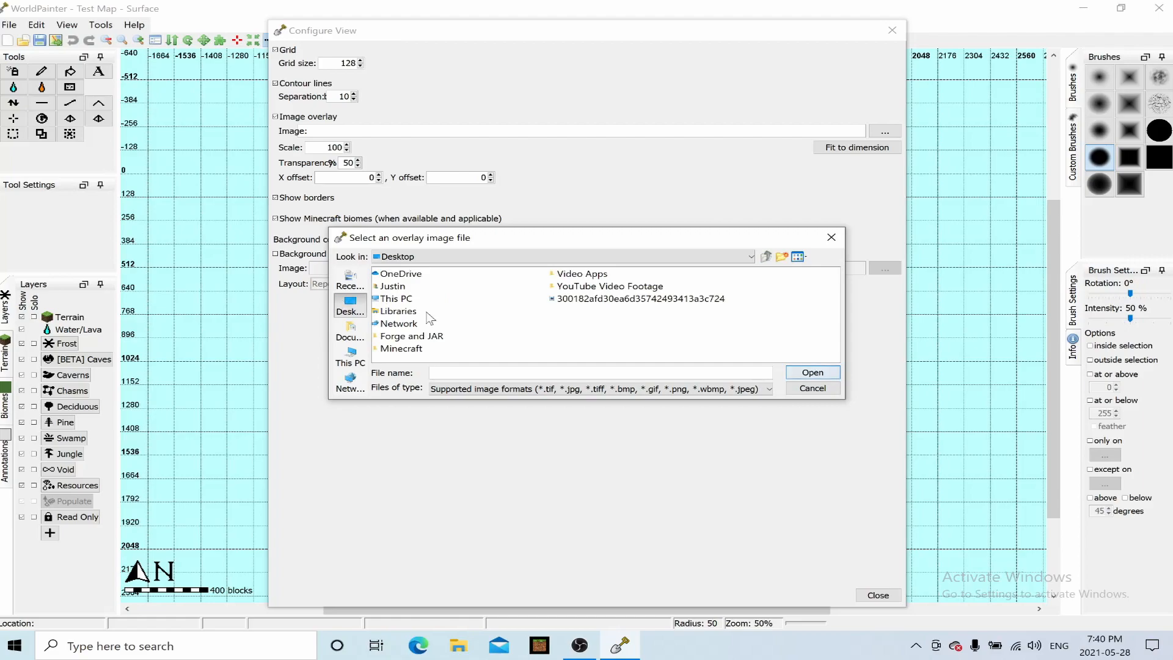
{"action": "left_click", "coordinate": [581, 298]}
{"action": "left_click", "coordinate": [812, 373]}
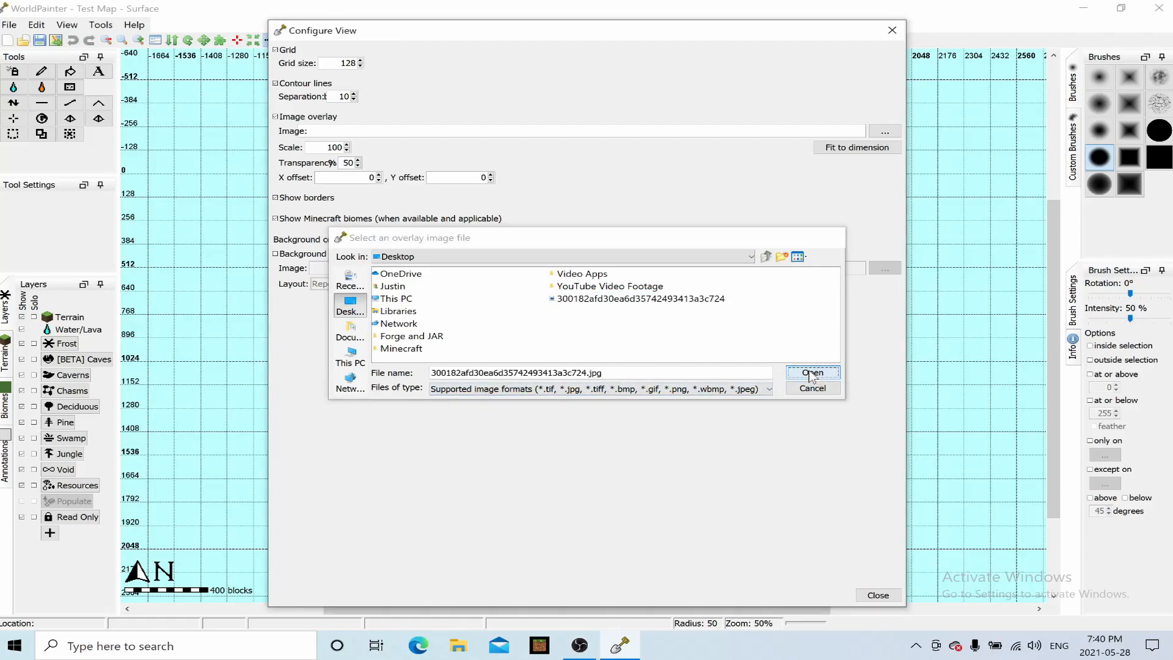
Uncover the map behind the view settings and switch the image overlay off and on again to compare
{"action": "left_click_drag", "start_coordinate": [691, 35], "coordinate": [304, 260]}
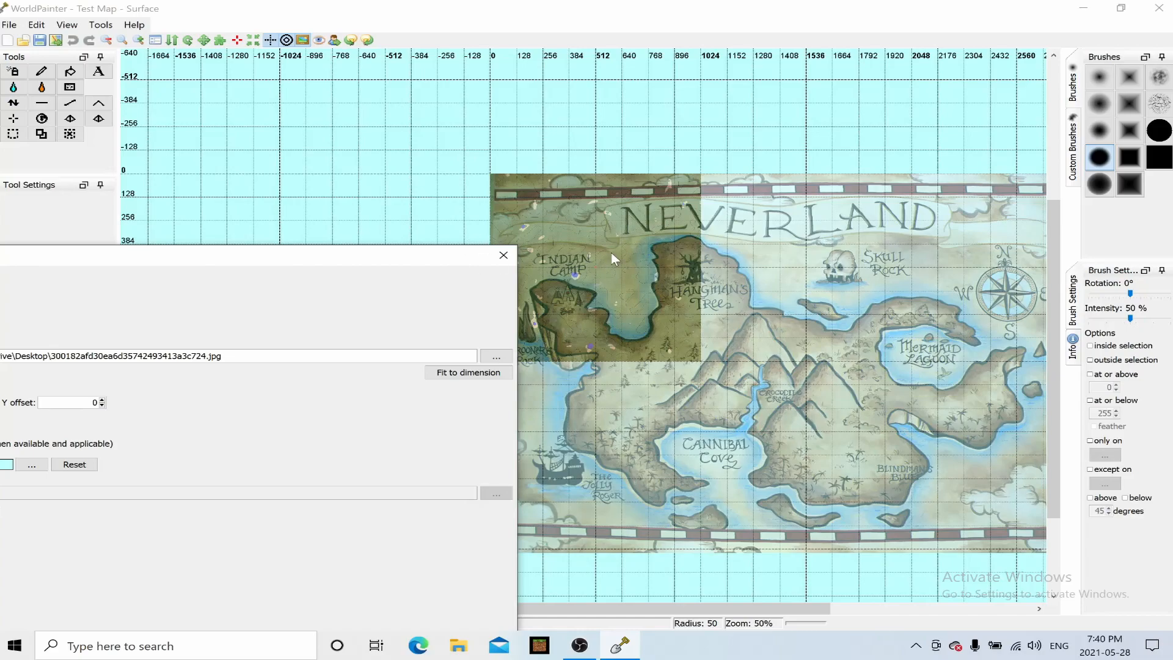
{"action": "left_click_drag", "start_coordinate": [455, 263], "coordinate": [619, 93]}
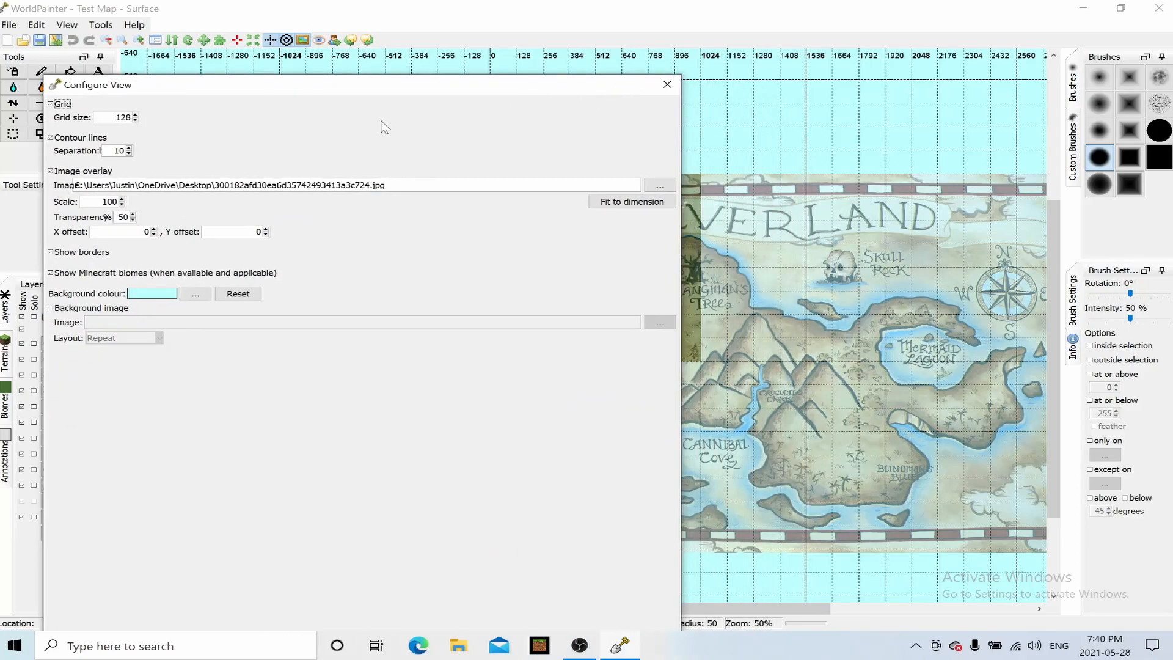
{"action": "left_click", "coordinate": [52, 172]}
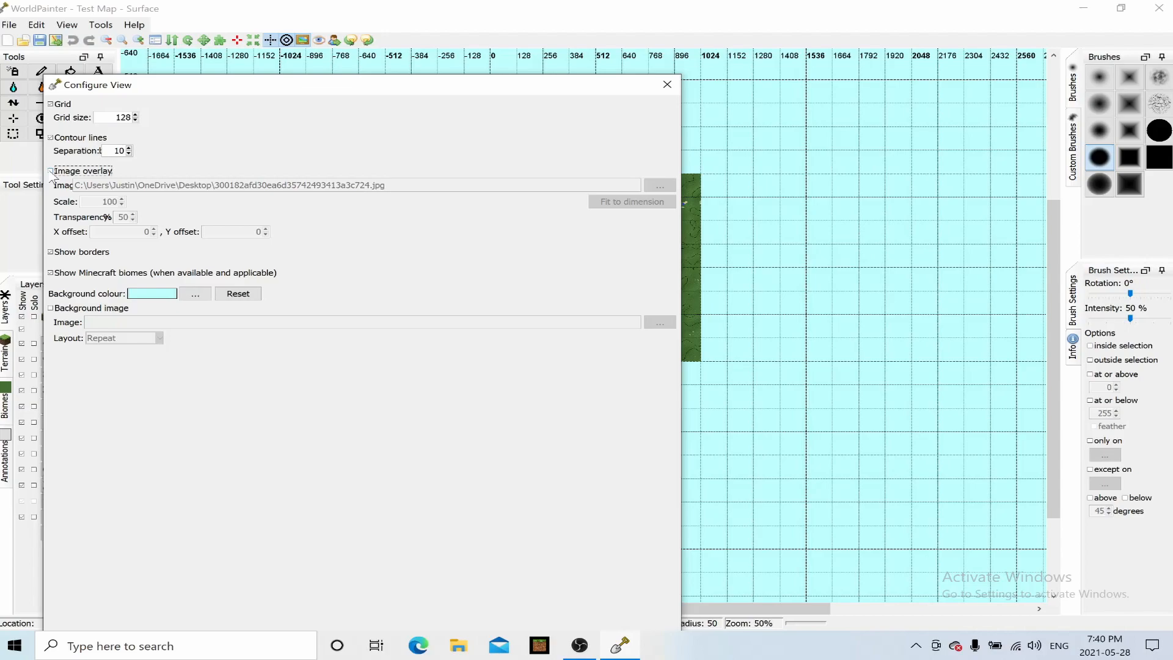
{"action": "left_click", "coordinate": [52, 172]}
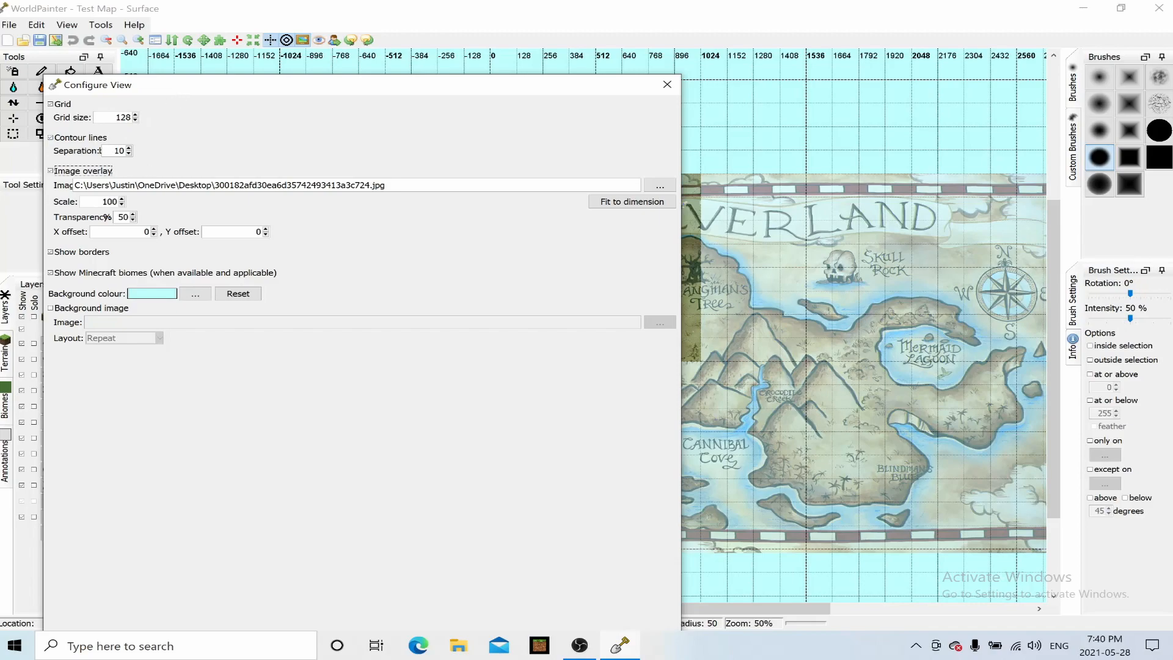
Scale the image overlay down to 36% so its width matches the world, narrowing the view settings window to uncover the map
{"action": "left_click", "coordinate": [122, 204]}
{"action": "left_click", "coordinate": [121, 204]}
{"action": "left_click", "coordinate": [121, 204]}
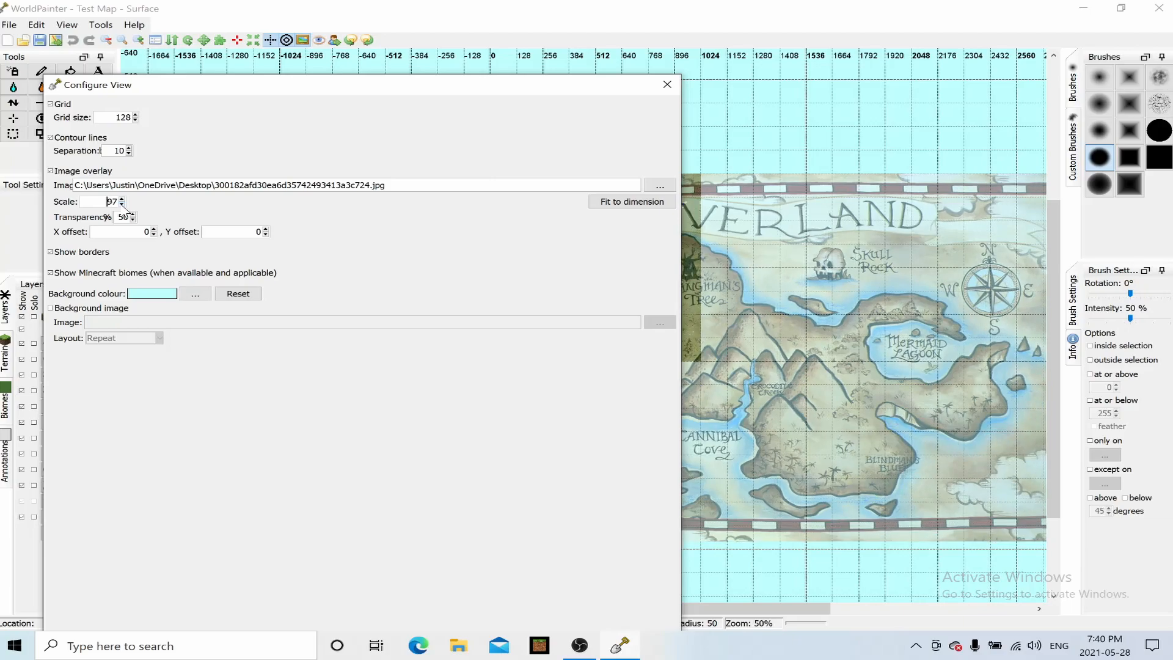
{"action": "left_click", "coordinate": [121, 204]}
{"action": "left_click", "coordinate": [121, 204]}
{"action": "left_click_drag", "start_coordinate": [122, 204], "coordinate": [121, 204]}
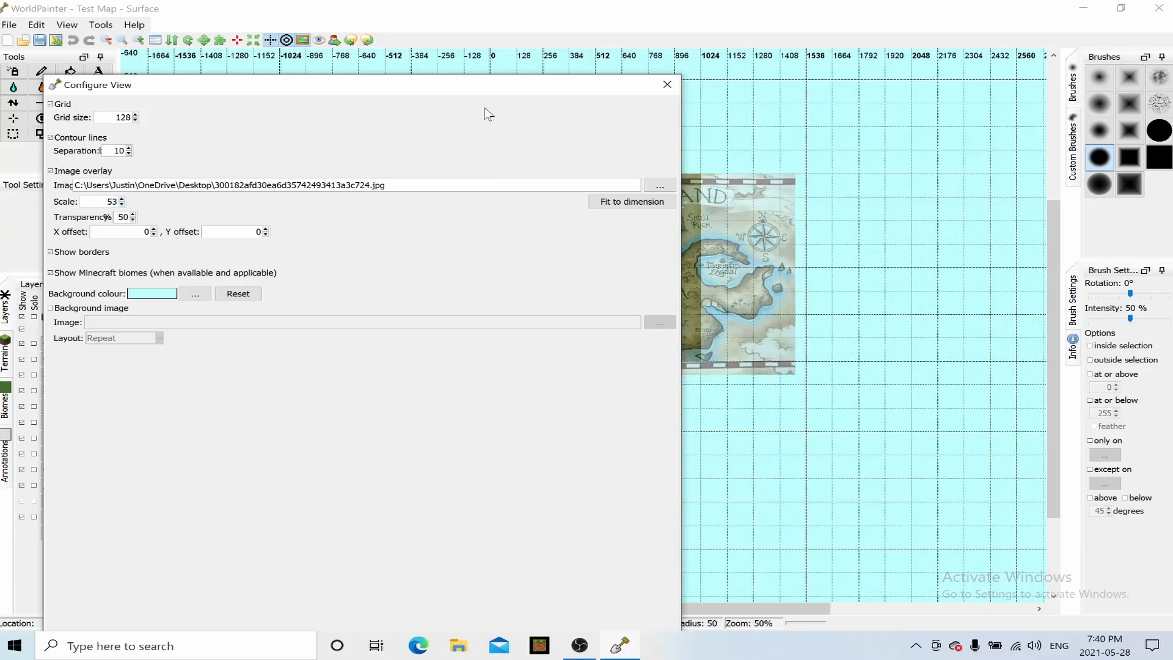
{"action": "left_click_drag", "start_coordinate": [683, 132], "coordinate": [442, 132]}
{"action": "left_click_drag", "start_coordinate": [121, 204], "coordinate": [122, 204]}
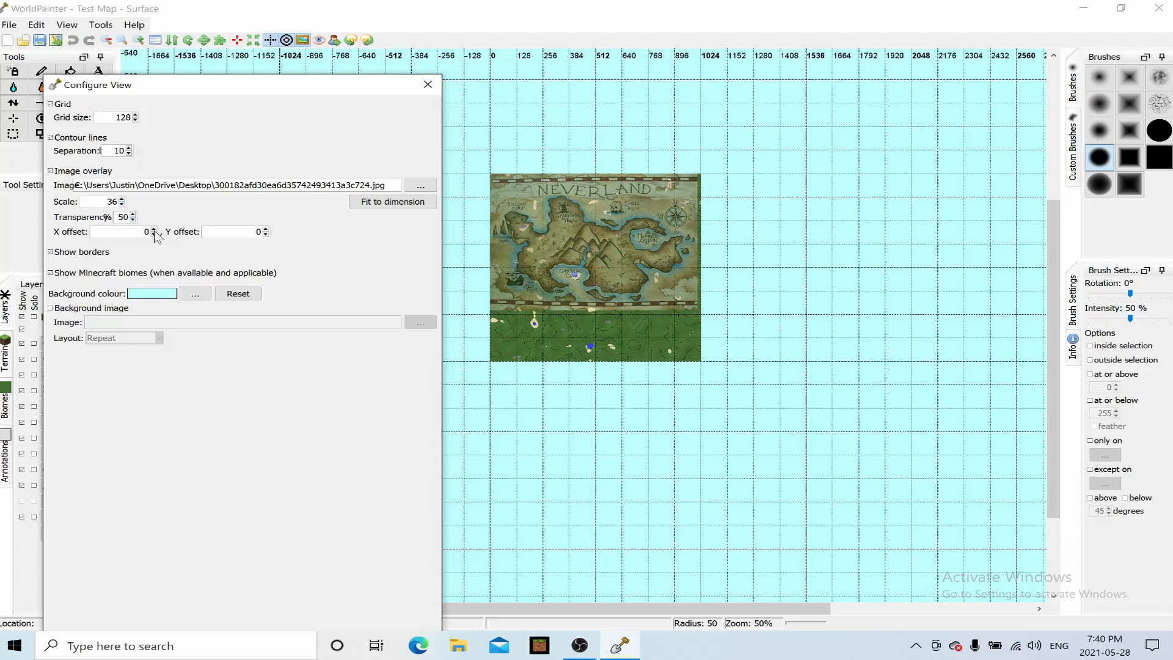
Set the image overlay's X offset to 10 and Y offset to 128, and close the view settings
{"action": "left_click_drag", "start_coordinate": [155, 228], "coordinate": [155, 228]}
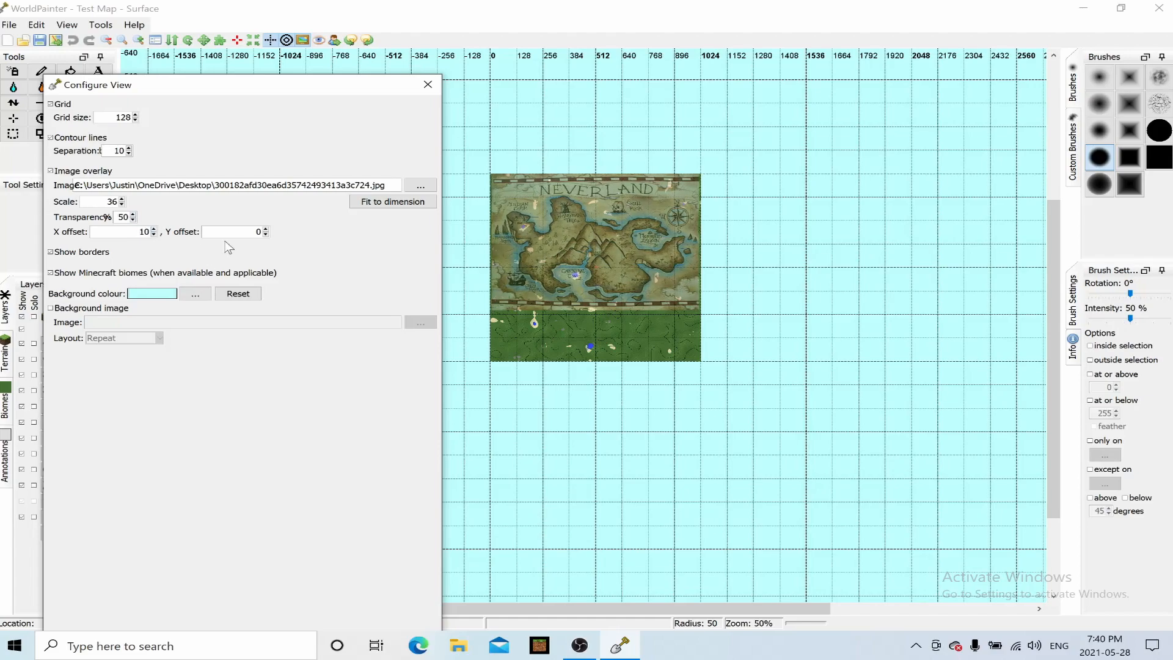
{"action": "left_click_drag", "start_coordinate": [266, 230], "coordinate": [266, 231]}
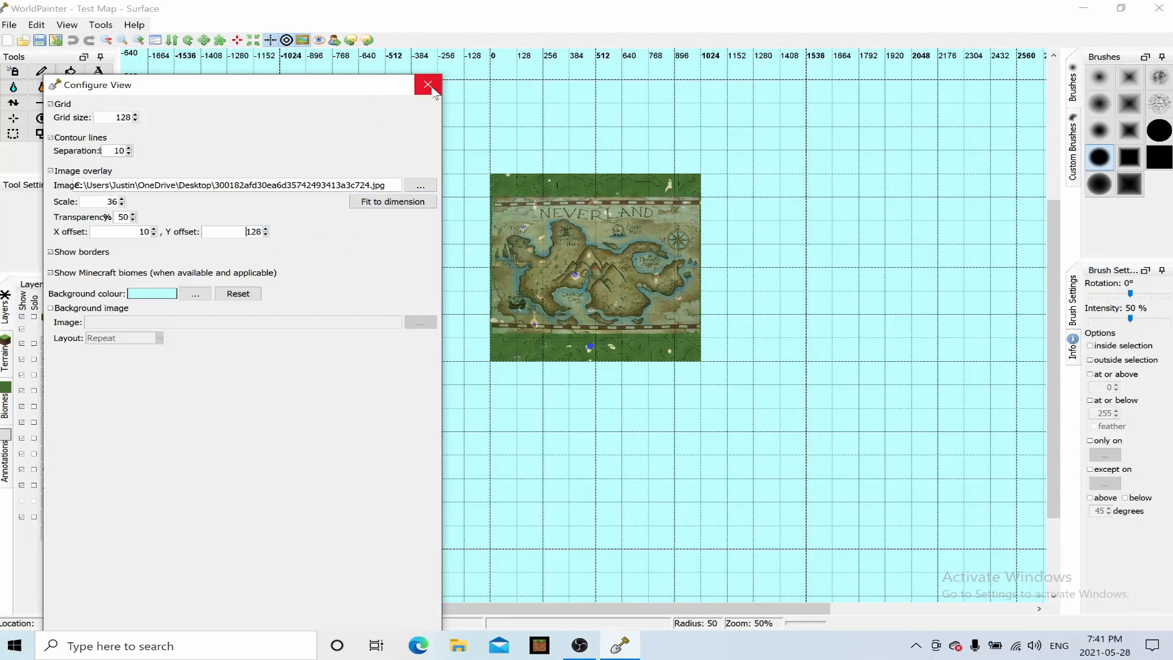
{"action": "mouse_move", "coordinate": [343, 92]}
{"action": "left_mouse_down"}
{"action": "mouse_move", "coordinate": [354, 34]}
{"action": "mouse_move", "coordinate": [332, 78]}
{"action": "left_mouse_up"}
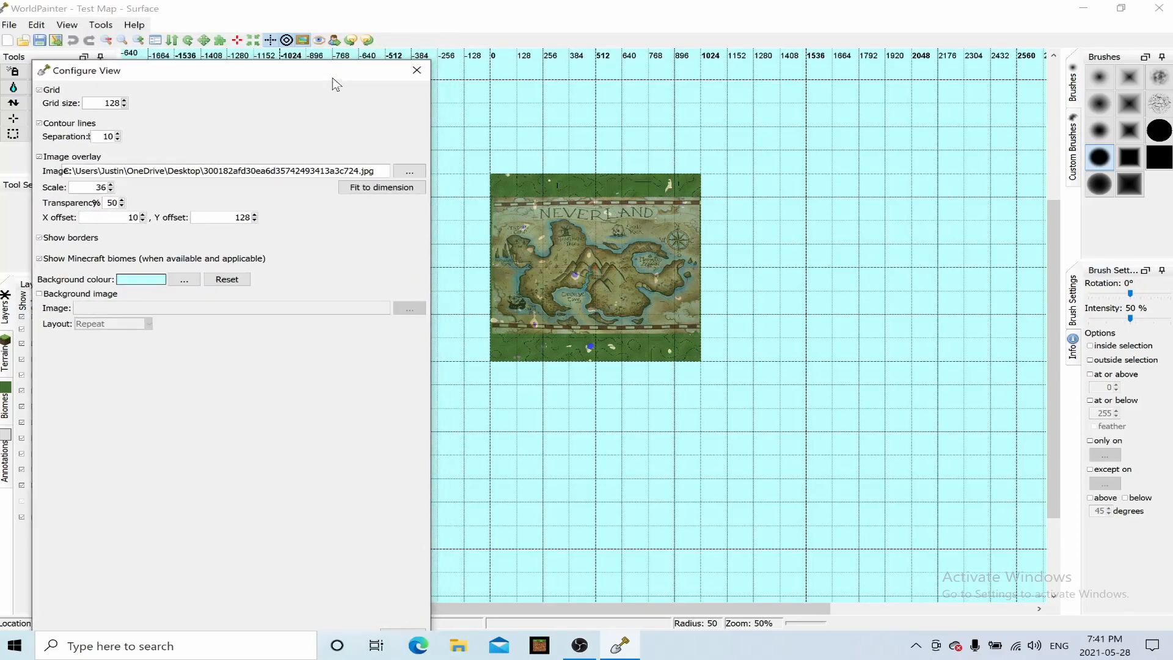
{"action": "left_click", "coordinate": [414, 71]}
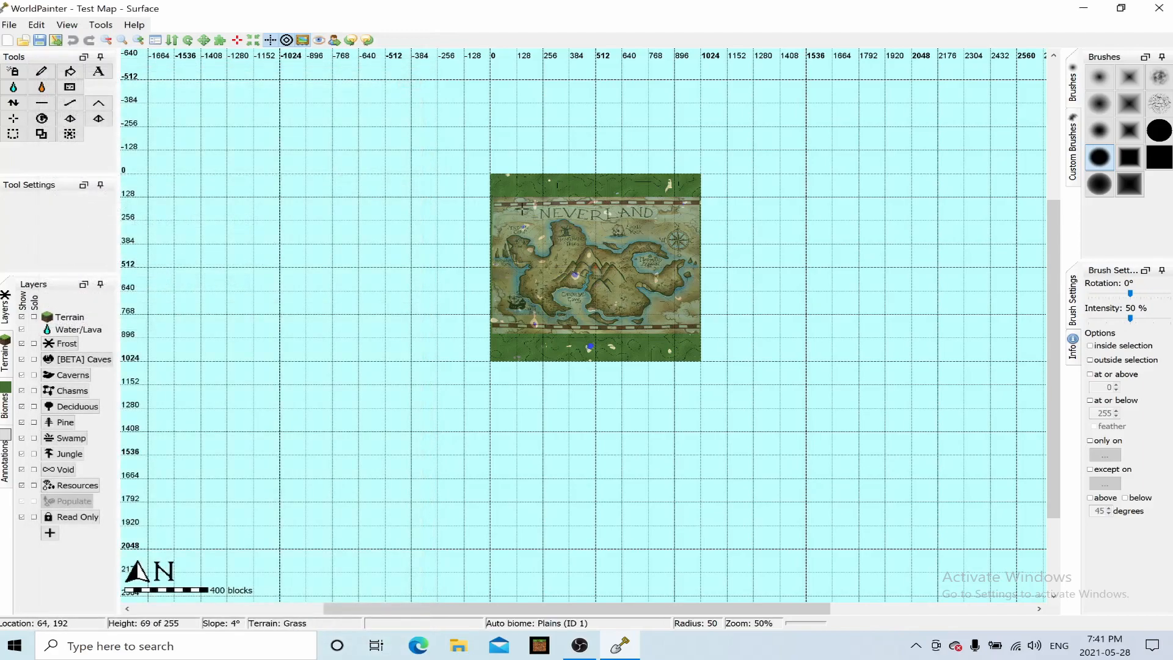
Compare the map with and without the image overlay at 100% zoom, leaving the overlay hidden
{"action": "left_click", "coordinate": [139, 40]}
{"action": "left_click_drag", "start_coordinate": [1060, 337], "coordinate": [1022, 250]}
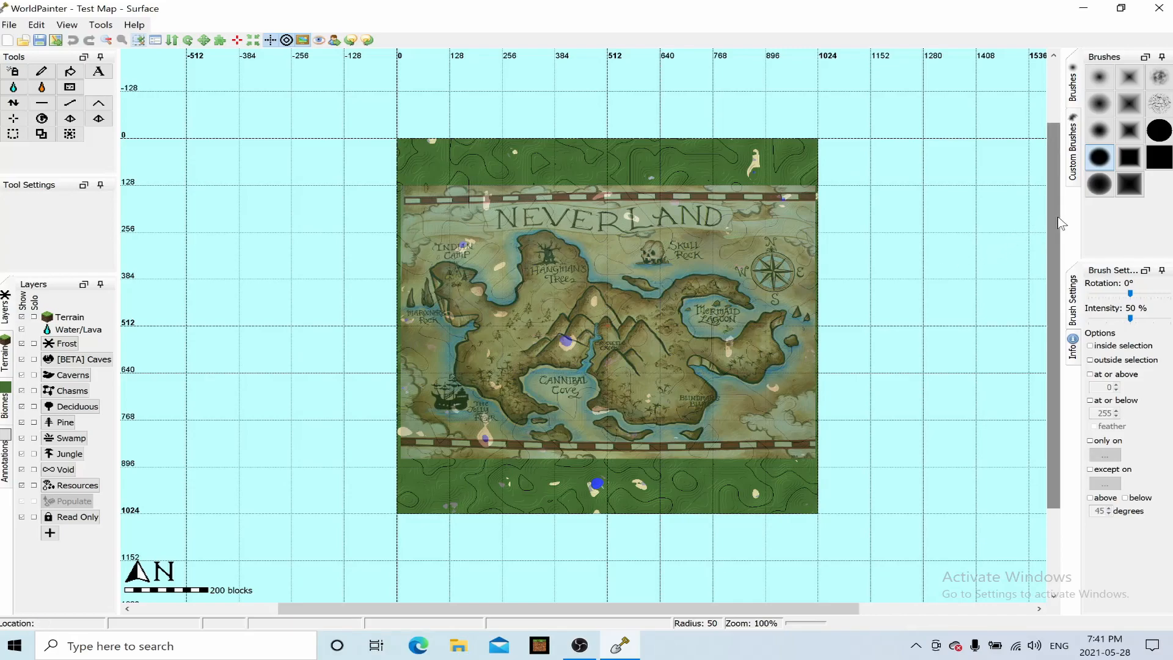
{"action": "left_click_drag", "start_coordinate": [1059, 218], "coordinate": [1052, 204]}
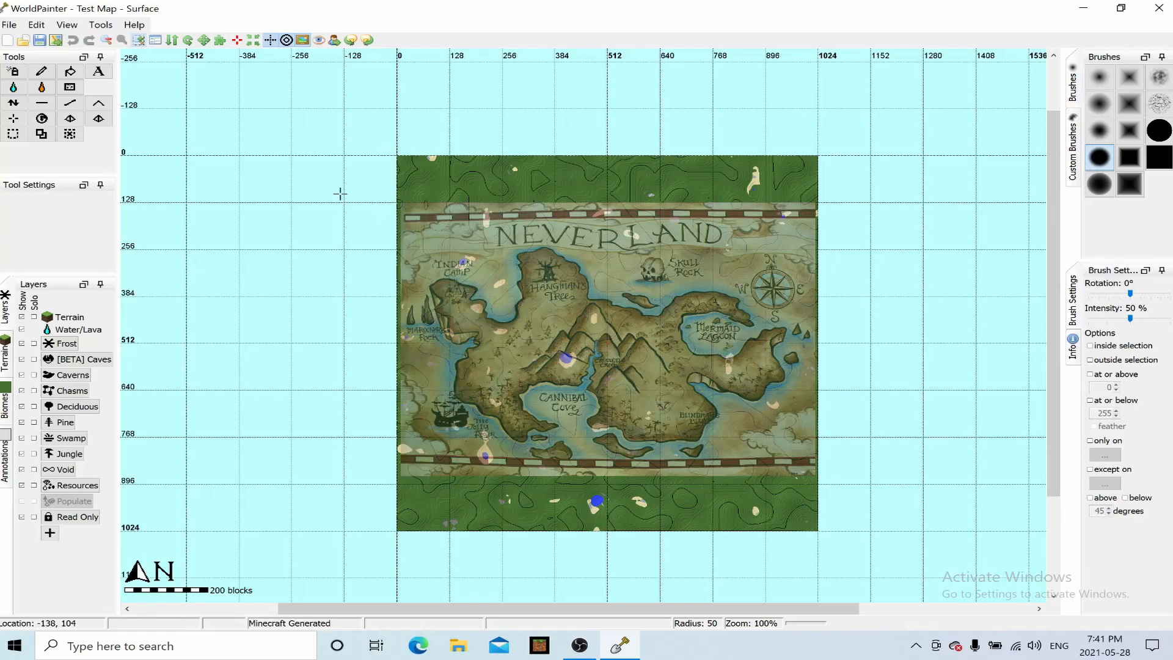
{"action": "left_click", "coordinate": [303, 41]}
{"action": "left_click", "coordinate": [303, 40]}
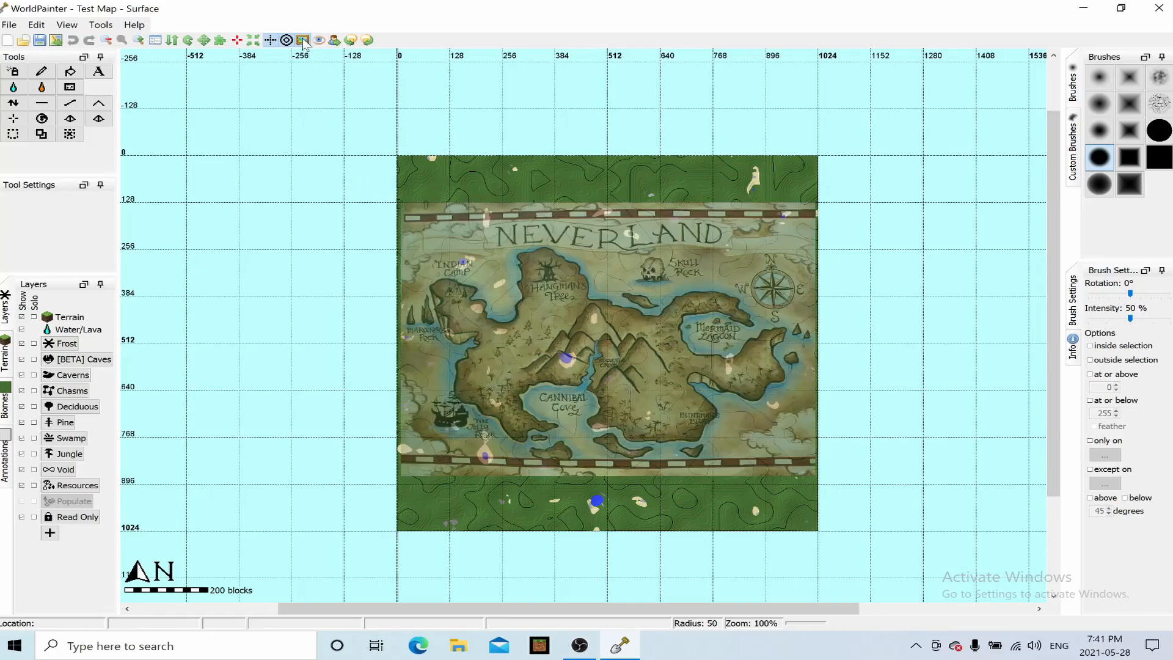
{"action": "left_click", "coordinate": [302, 40]}
{"action": "left_click", "coordinate": [303, 40]}
{"action": "left_click", "coordinate": [303, 40]}
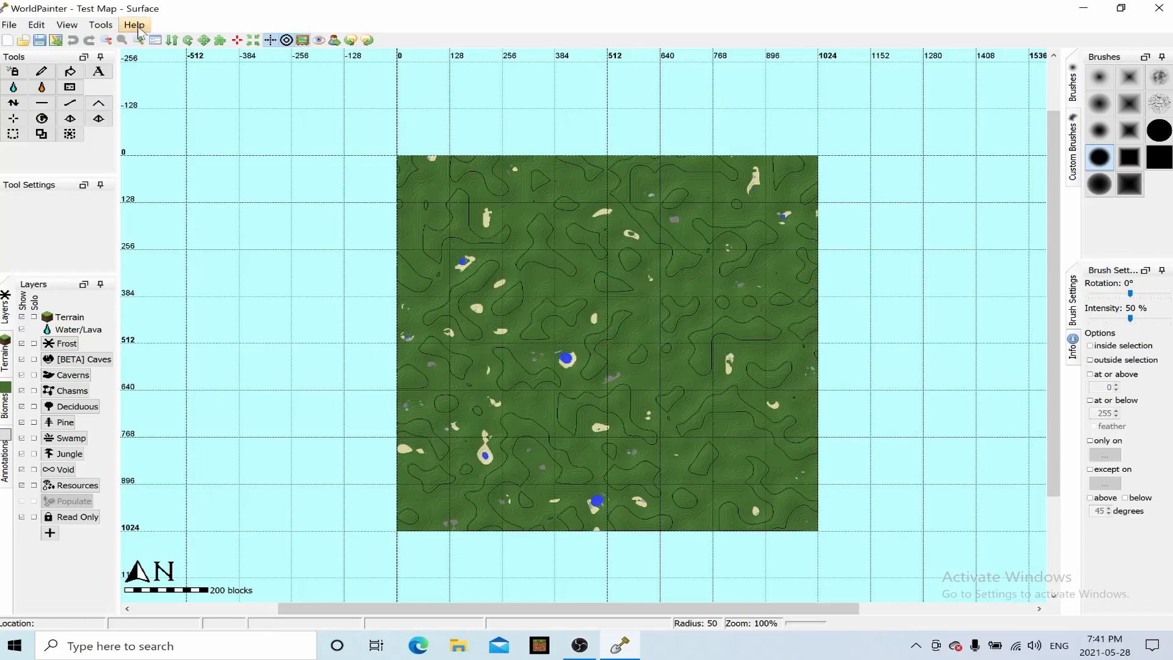
Raise a rounded mountain around location 769, 348 with the Raise Mountain tool and a soft round brush
{"action": "left_click", "coordinate": [98, 104]}
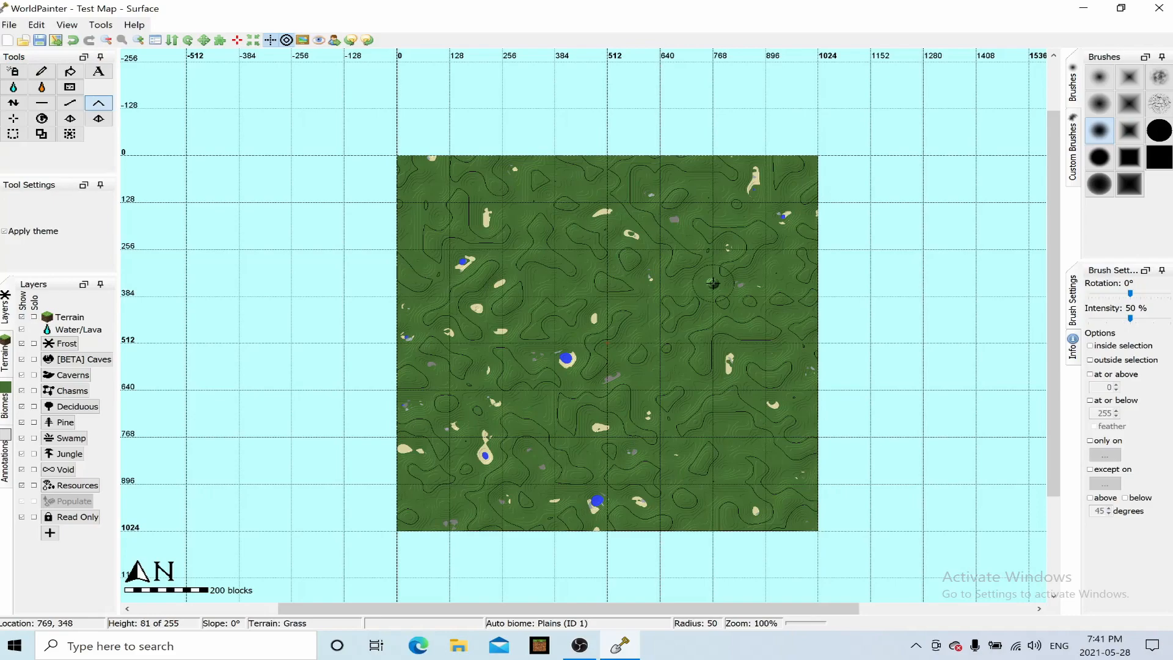
{"action": "right_click", "coordinate": [714, 283]}
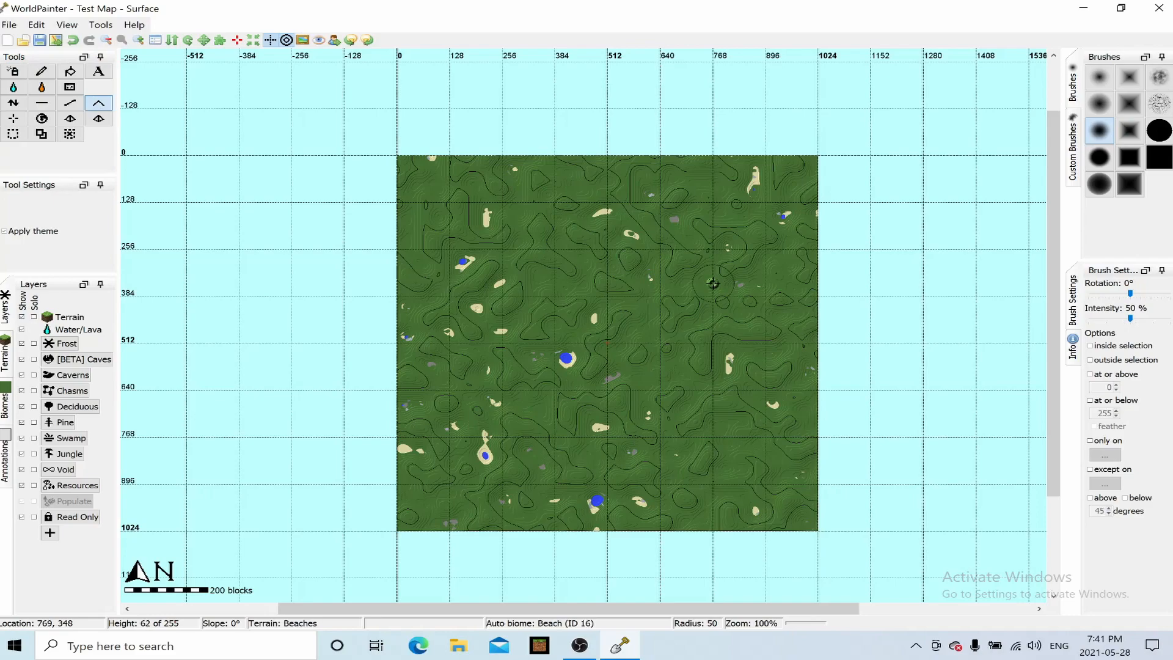
{"action": "left_click", "coordinate": [713, 284]}
{"action": "scroll", "coordinate": [712, 285], "scroll_direction": "down", "scroll_amount": 17}
{"action": "left_click_drag", "start_coordinate": [713, 284], "coordinate": [711, 287]}
{"action": "scroll", "coordinate": [710, 288], "scroll_direction": "up", "scroll_amount": 1}
{"action": "scroll", "coordinate": [711, 288], "scroll_direction": "up", "scroll_amount": 5}
{"action": "scroll", "coordinate": [711, 288], "scroll_direction": "down", "scroll_amount": 1}
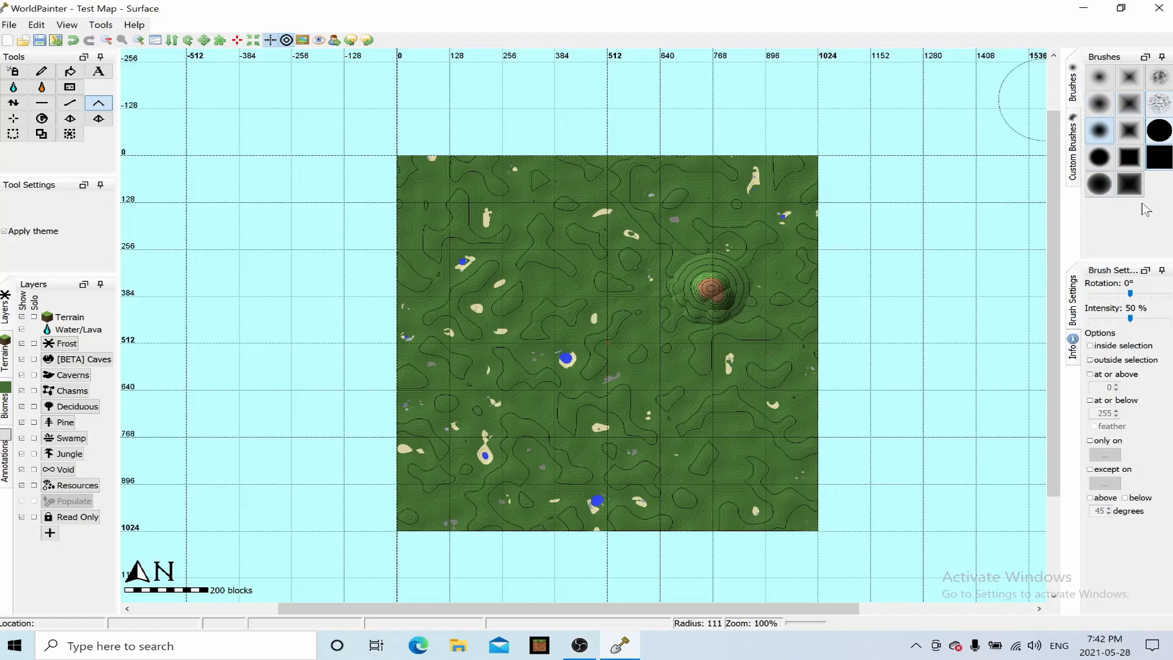
Raise rugged mountains west of and over the rounded peak with the third custom brush, at a radius of about 202 to 213
{"action": "left_click", "coordinate": [1080, 144]}
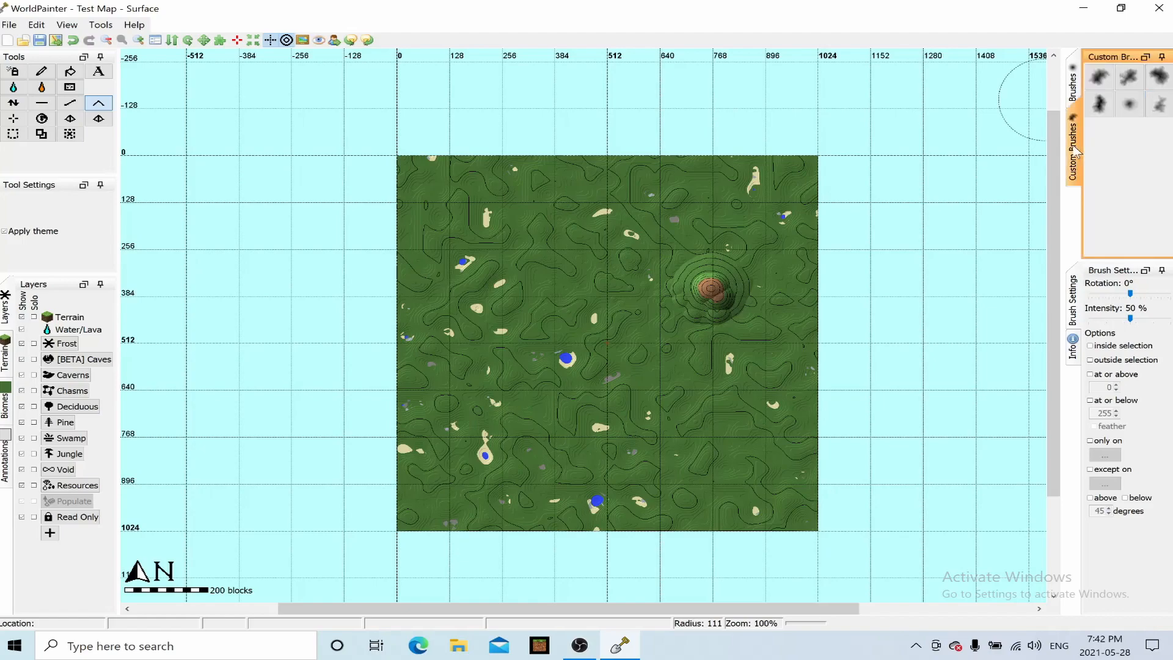
{"action": "left_click", "coordinate": [1159, 78]}
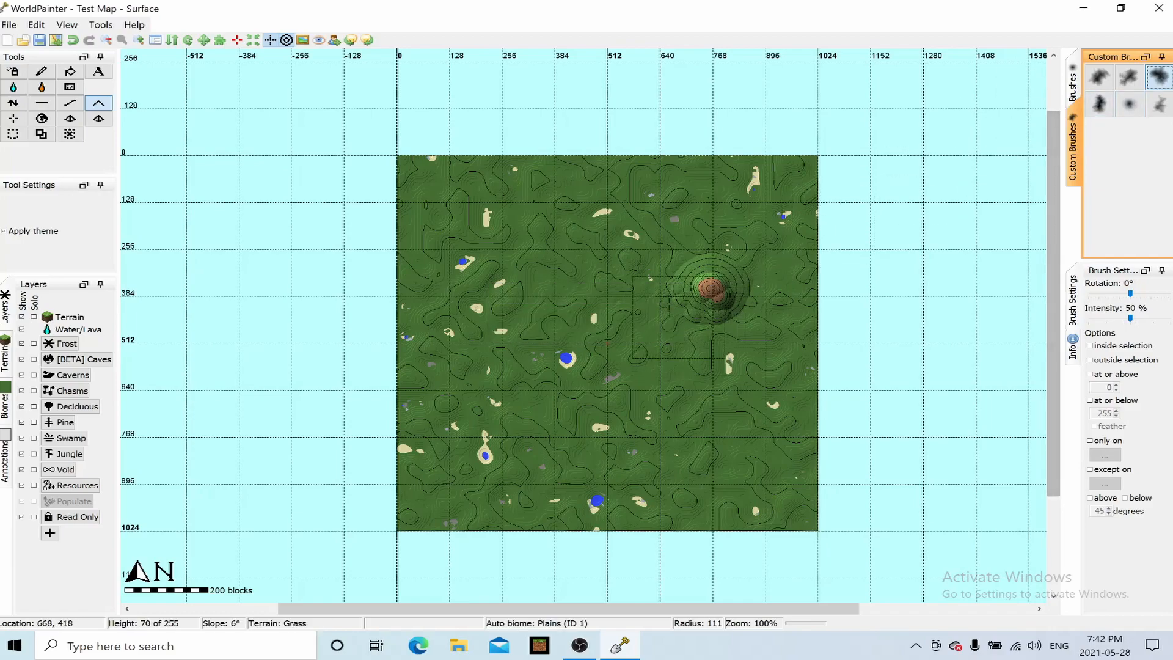
{"action": "scroll", "coordinate": [608, 264], "scroll_direction": "up", "scroll_amount": 7}
{"action": "mouse_move", "coordinate": [609, 269]}
{"action": "left_mouse_down"}
{"action": "mouse_move", "coordinate": [598, 258]}
{"action": "mouse_move", "coordinate": [592, 280]}
{"action": "left_mouse_up"}
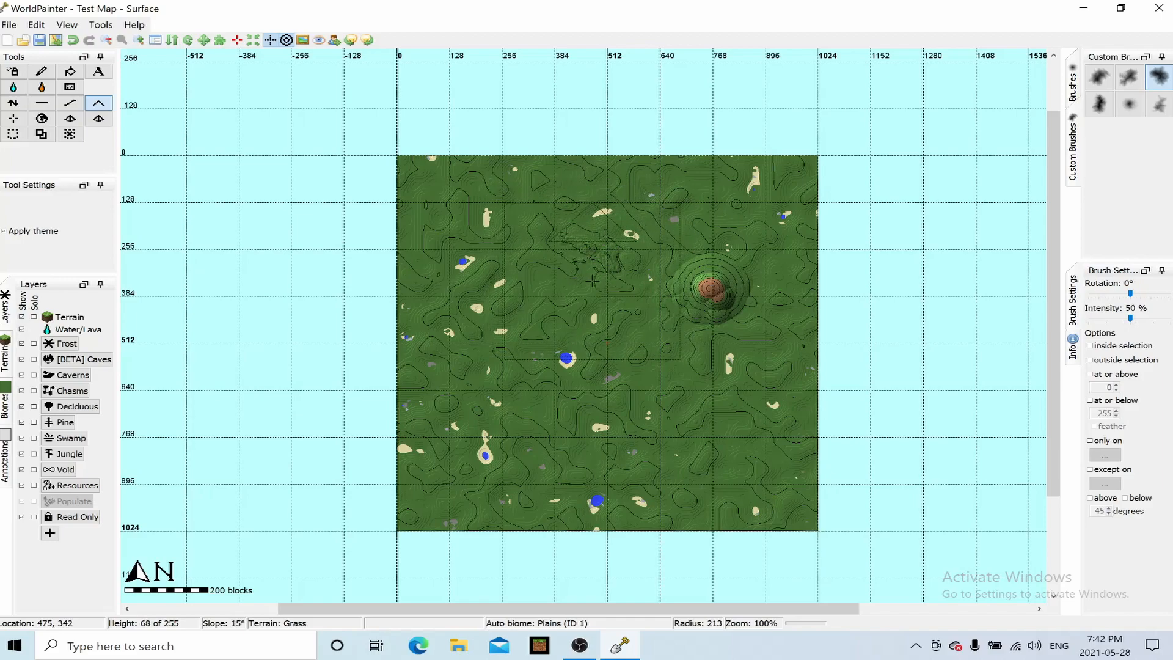
{"action": "scroll", "coordinate": [592, 280], "scroll_direction": "up", "scroll_amount": 3}
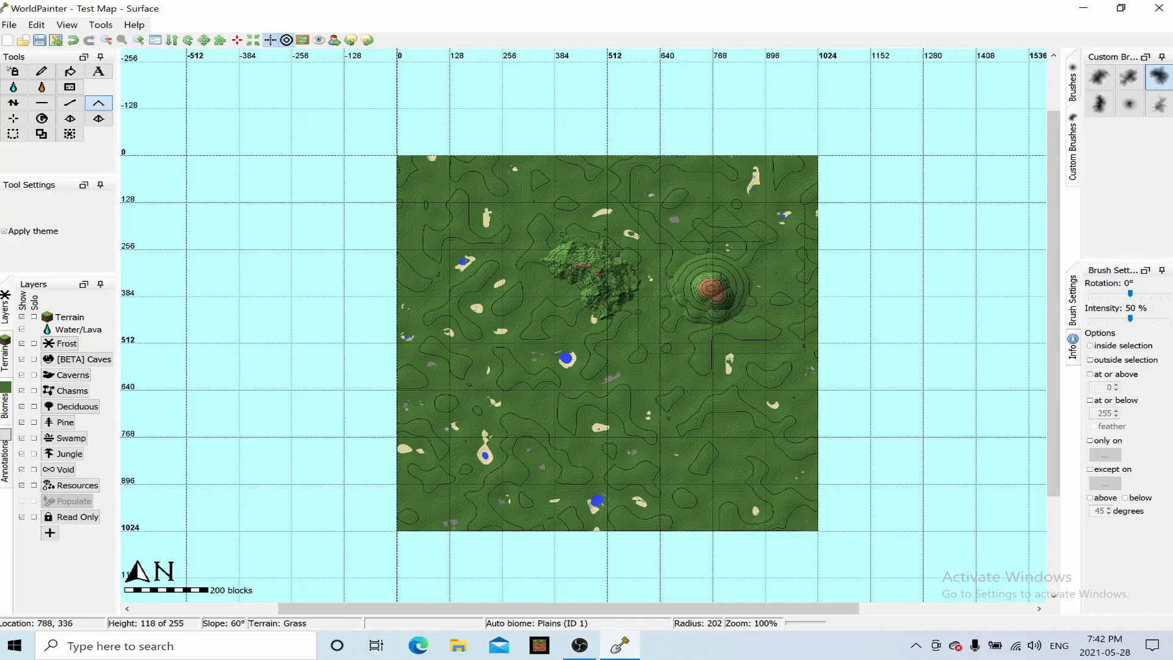
{"action": "mouse_move", "coordinate": [713, 288]}
{"action": "left_mouse_down"}
{"action": "mouse_move", "coordinate": [697, 297]}
{"action": "mouse_move", "coordinate": [679, 278]}
{"action": "left_mouse_up"}
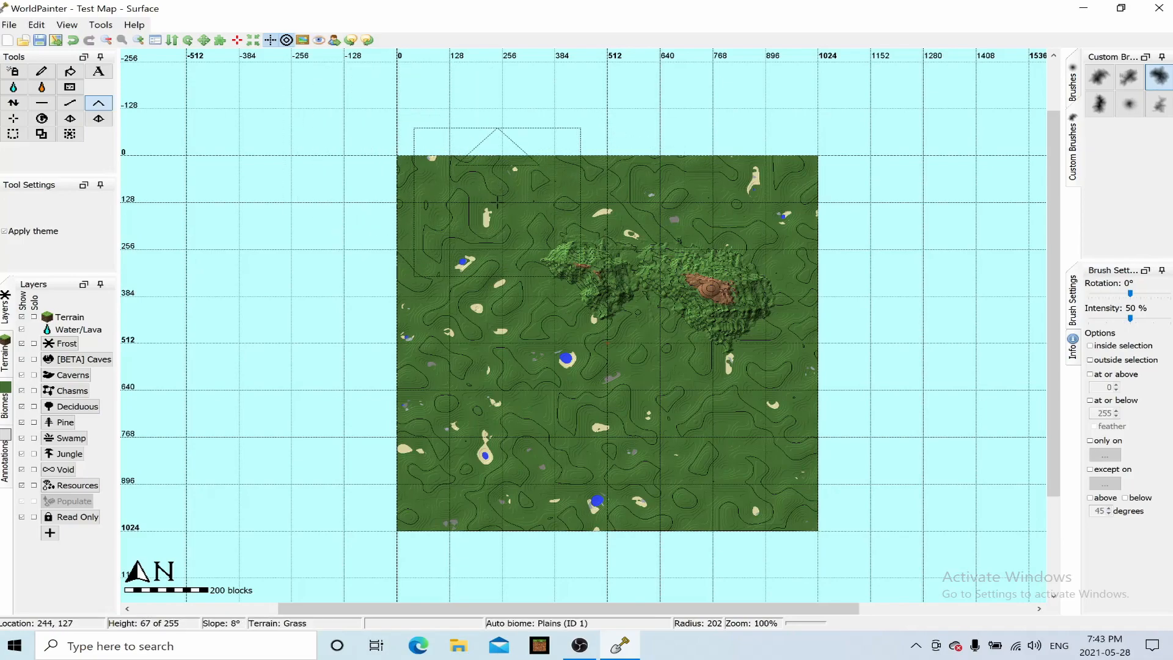
Raise a flat plateau along the northern edge of the map with the solid circle brush at radius 128
{"action": "scroll", "coordinate": [500, 209], "scroll_direction": "down", "scroll_amount": 3}
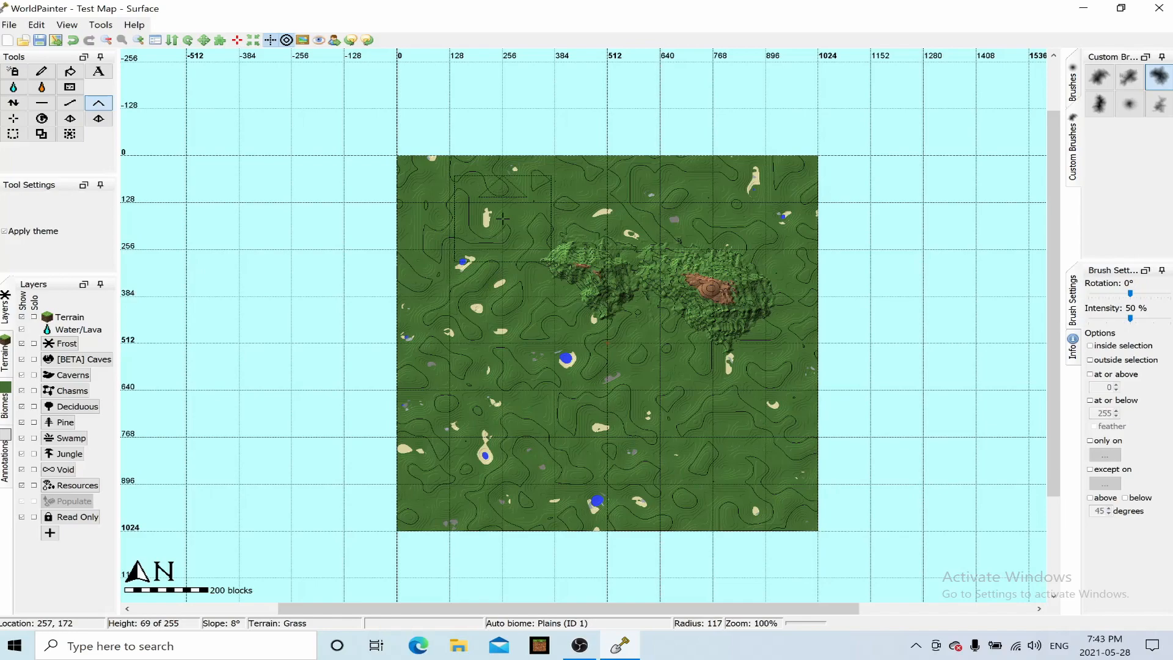
{"action": "left_click", "coordinate": [1073, 86]}
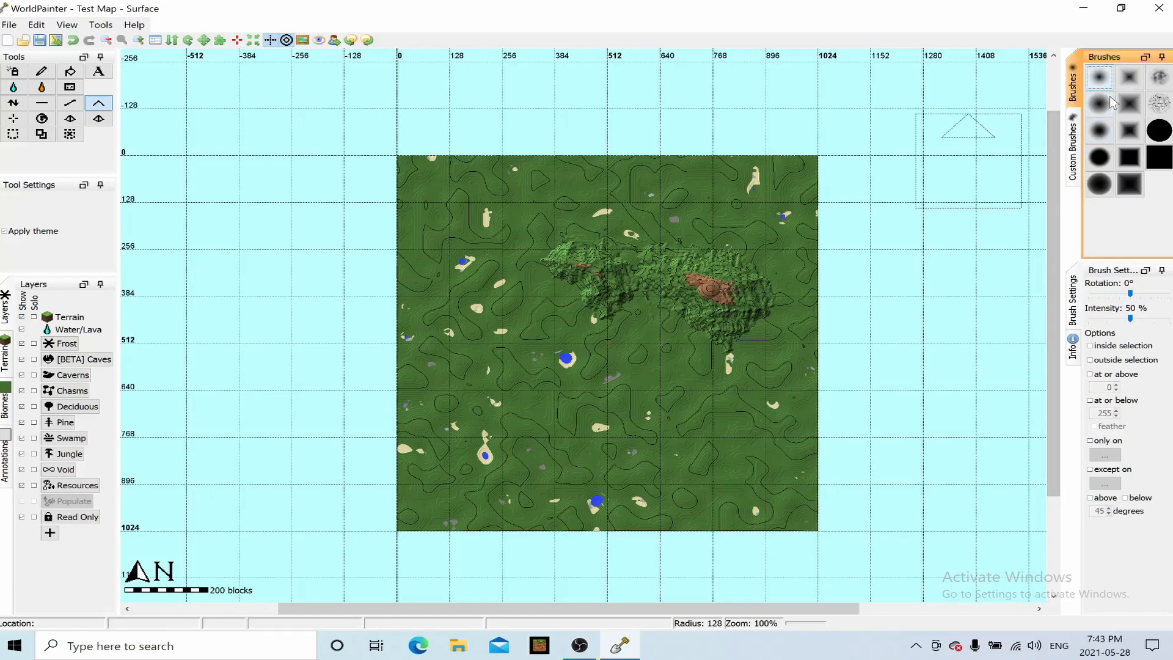
{"action": "left_click", "coordinate": [1100, 109]}
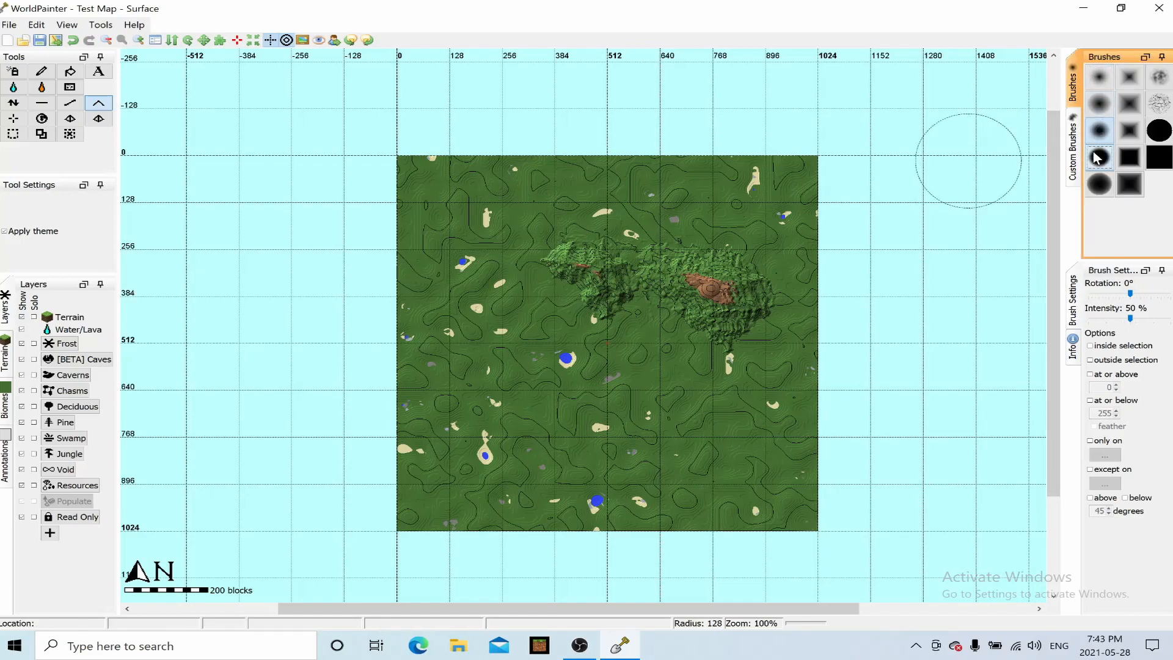
{"action": "left_click", "coordinate": [1158, 133]}
{"action": "mouse_move", "coordinate": [608, 183]}
{"action": "left_mouse_down"}
{"action": "mouse_move", "coordinate": [470, 159]}
{"action": "mouse_move", "coordinate": [428, 177]}
{"action": "mouse_move", "coordinate": [428, 233]}
{"action": "mouse_move", "coordinate": [567, 217]}
{"action": "mouse_move", "coordinate": [537, 177]}
{"action": "left_mouse_up"}
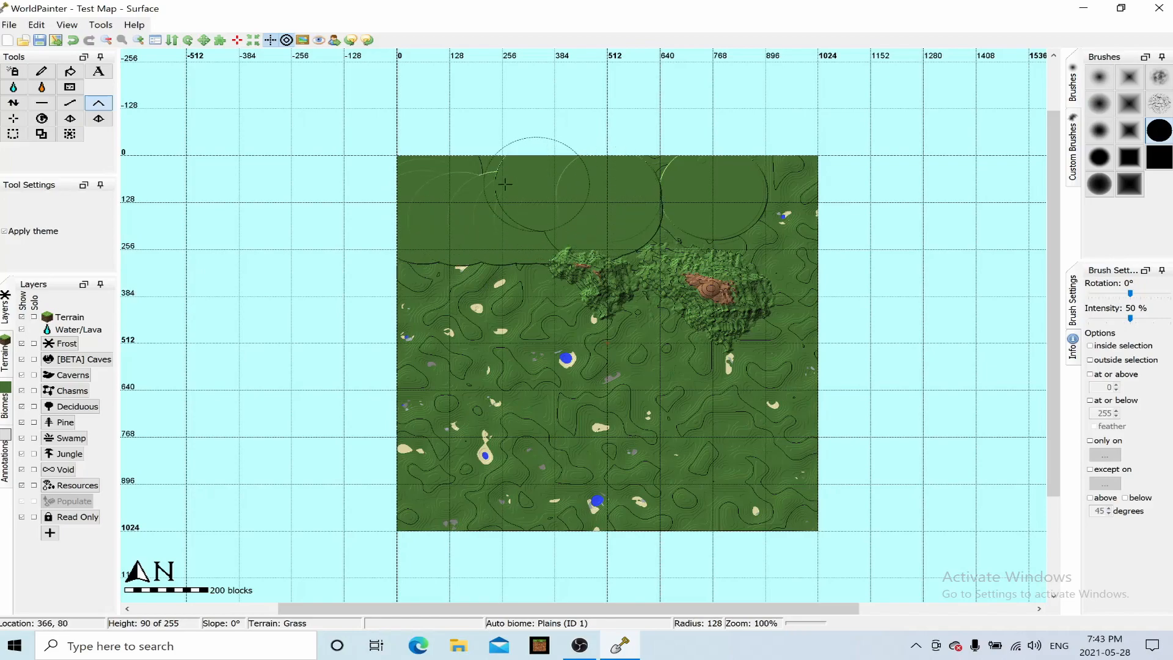
Level the terrain in the northwest and along the western edge with the Flatten tool and solid circle brush
{"action": "left_click", "coordinate": [41, 102]}
{"action": "left_click", "coordinate": [439, 275]}
{"action": "mouse_move", "coordinate": [437, 283]}
{"action": "left_mouse_down"}
{"action": "mouse_move", "coordinate": [416, 351]}
{"action": "mouse_move", "coordinate": [416, 220]}
{"action": "mouse_move", "coordinate": [468, 162]}
{"action": "mouse_move", "coordinate": [561, 177]}
{"action": "left_mouse_up"}
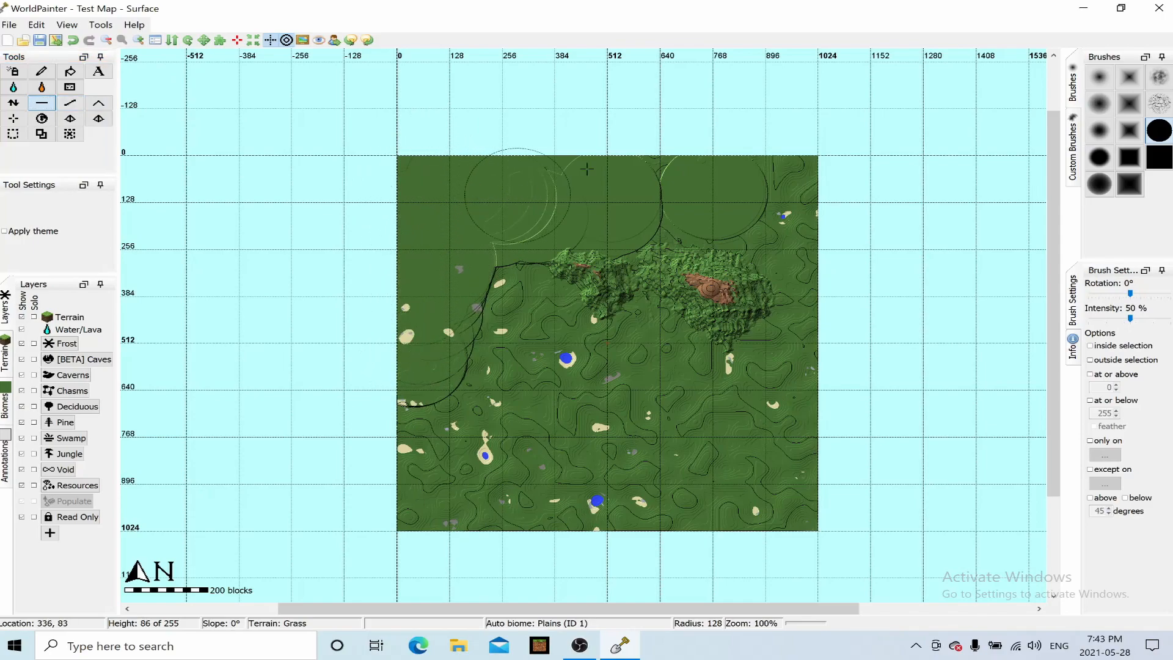
Soften the hard edges of the levelled northwest area by flattening over them with a soft round brush
{"action": "left_click", "coordinate": [1100, 131]}
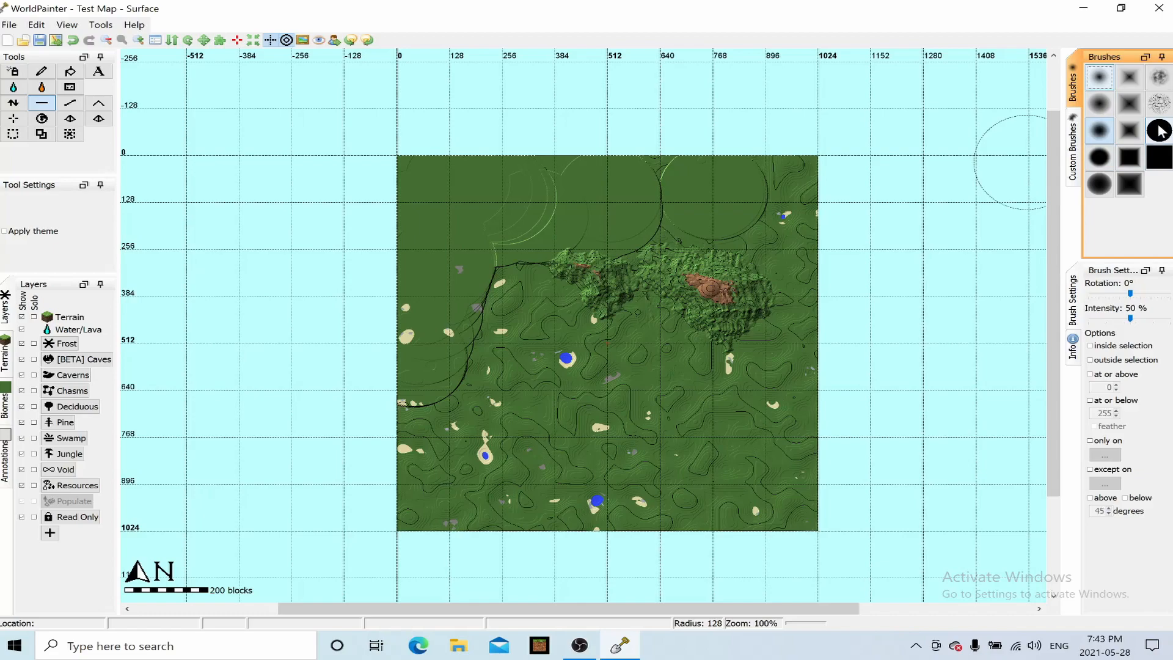
{"action": "mouse_move", "coordinate": [531, 189]}
{"action": "left_mouse_down"}
{"action": "mouse_move", "coordinate": [514, 238]}
{"action": "mouse_move", "coordinate": [503, 185]}
{"action": "left_mouse_up"}
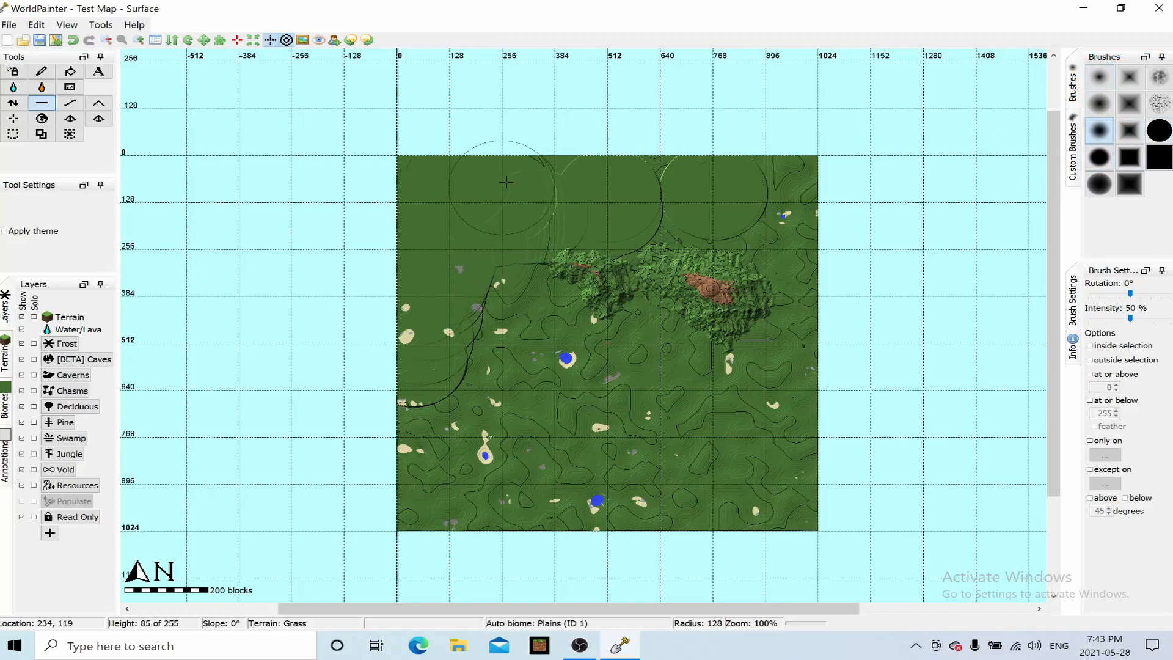
{"action": "mouse_move", "coordinate": [530, 245]}
{"action": "left_mouse_down"}
{"action": "mouse_move", "coordinate": [513, 318]}
{"action": "mouse_move", "coordinate": [533, 216]}
{"action": "left_mouse_up"}
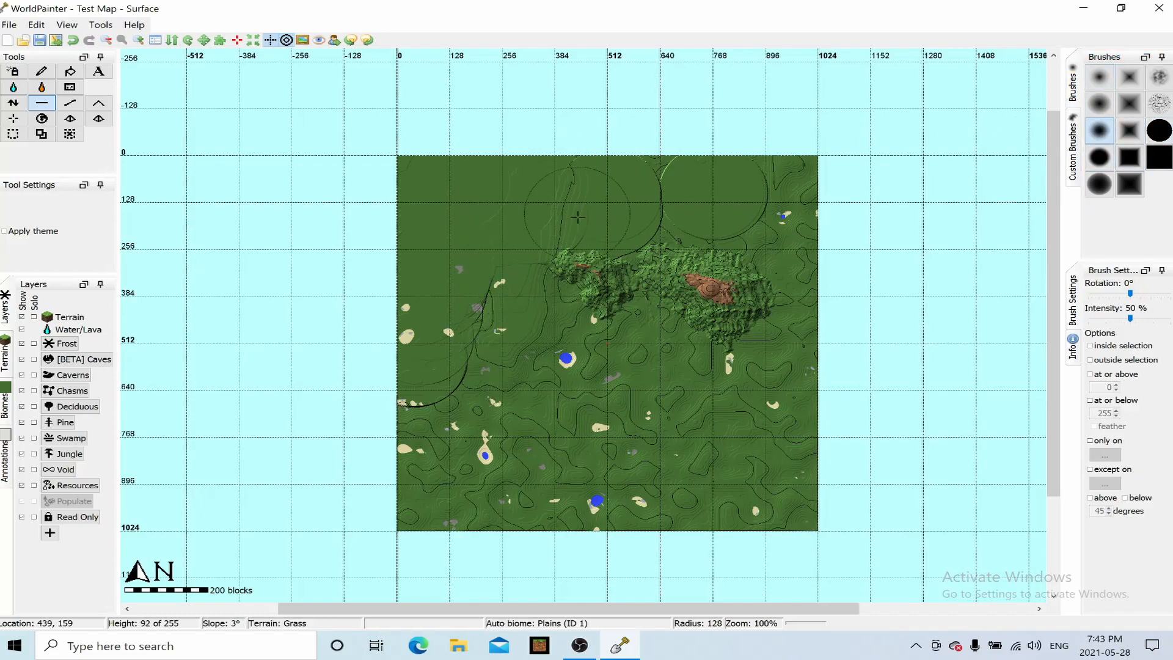
Show the image overlay again and carve a small jagged pond in the northwest corner with the second custom brush at radius 177
{"action": "left_click", "coordinate": [1073, 149]}
{"action": "left_click", "coordinate": [1160, 77]}
{"action": "left_click", "coordinate": [1132, 80]}
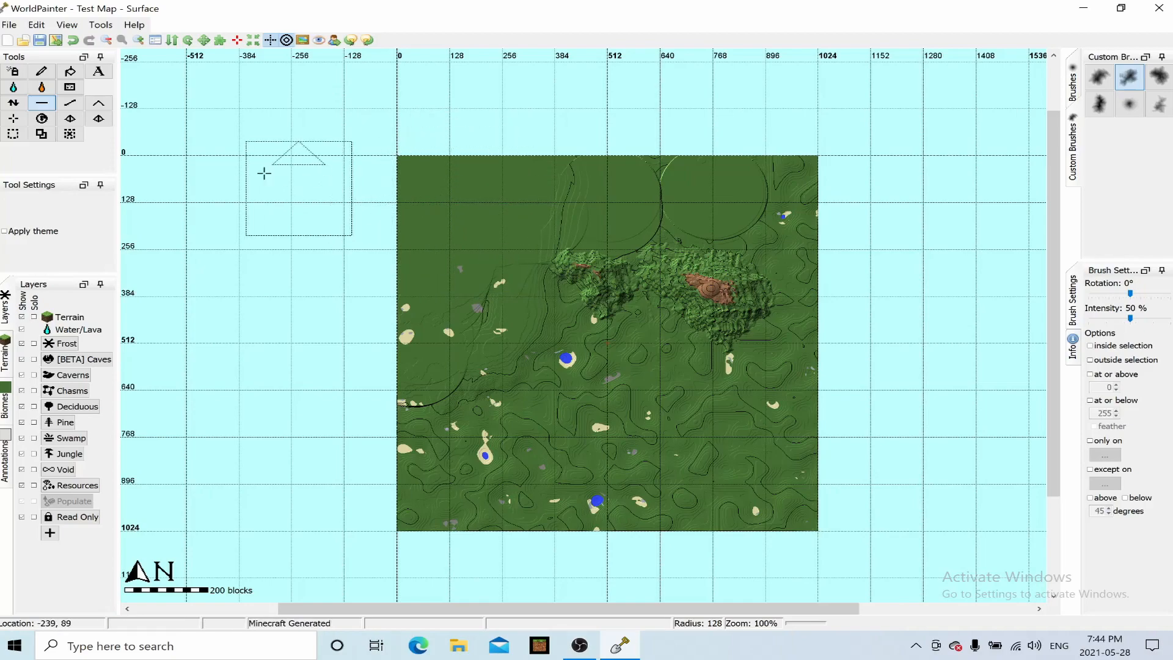
{"action": "left_click", "coordinate": [306, 40]}
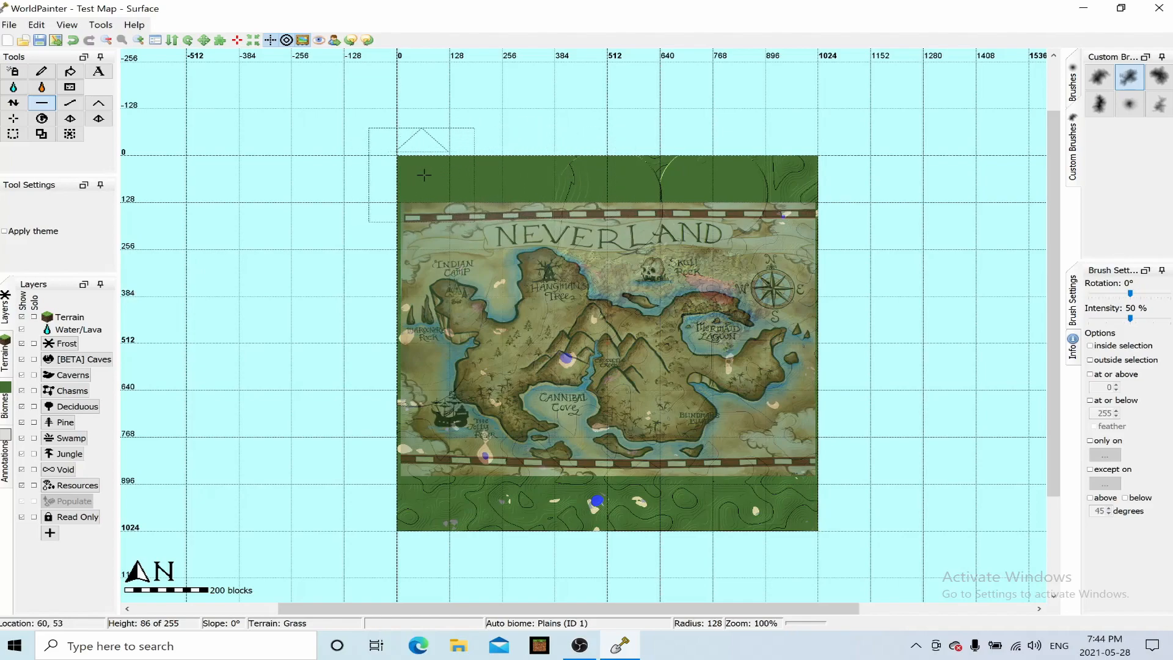
{"action": "scroll", "coordinate": [458, 182], "scroll_direction": "up", "scroll_amount": 3}
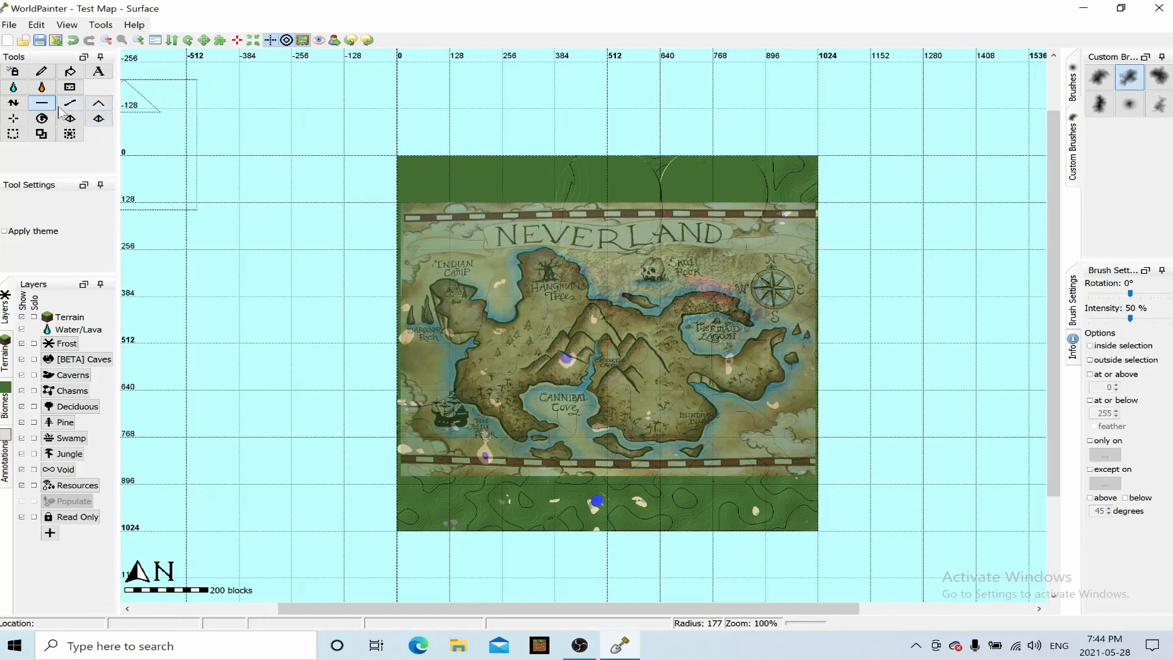
{"action": "left_click", "coordinate": [99, 104]}
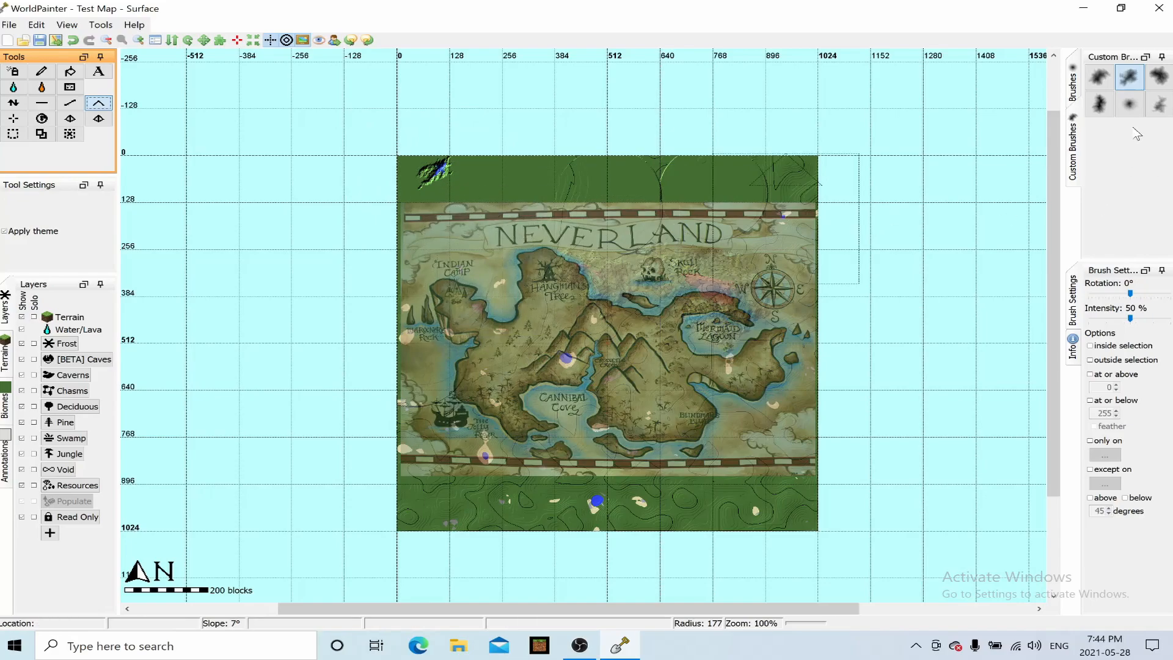
Widen the northwest pond into a lake by lowering the terrain with the Raise Mountain tool and a soft round brush at radius 177
{"action": "left_click", "coordinate": [1055, 93]}
{"action": "left_click_drag", "start_coordinate": [1055, 116], "coordinate": [1039, 182]}
{"action": "left_click", "coordinate": [1074, 88]}
{"action": "left_click", "coordinate": [1102, 160]}
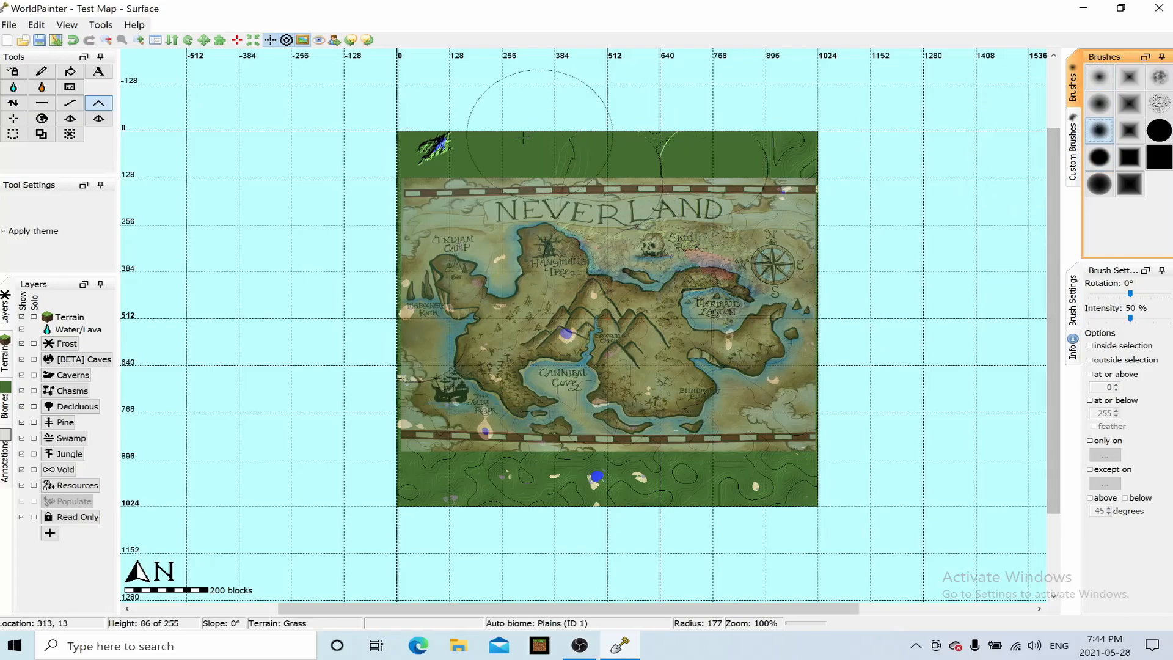
{"action": "mouse_move", "coordinate": [480, 154]}
{"action": "right_mouse_down"}
{"action": "mouse_move", "coordinate": [418, 149]}
{"action": "mouse_move", "coordinate": [400, 132]}
{"action": "mouse_move", "coordinate": [526, 147]}
{"action": "mouse_move", "coordinate": [459, 163]}
{"action": "right_mouse_up"}
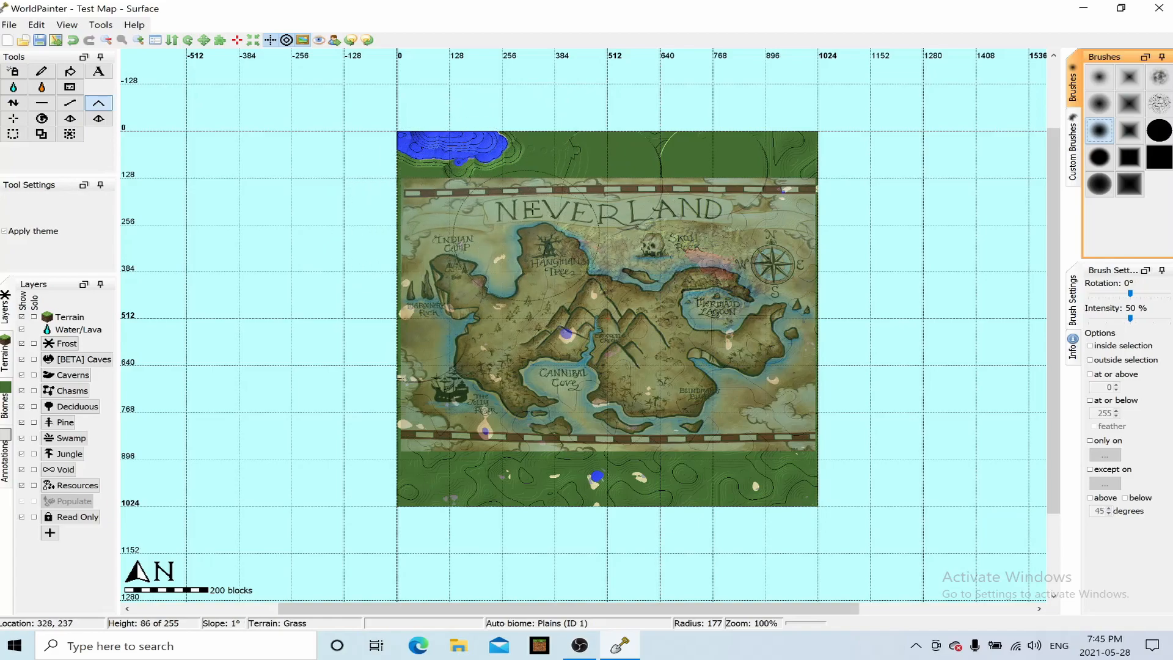
{"action": "right_click_drag", "start_coordinate": [460, 164], "coordinate": [473, 164]}
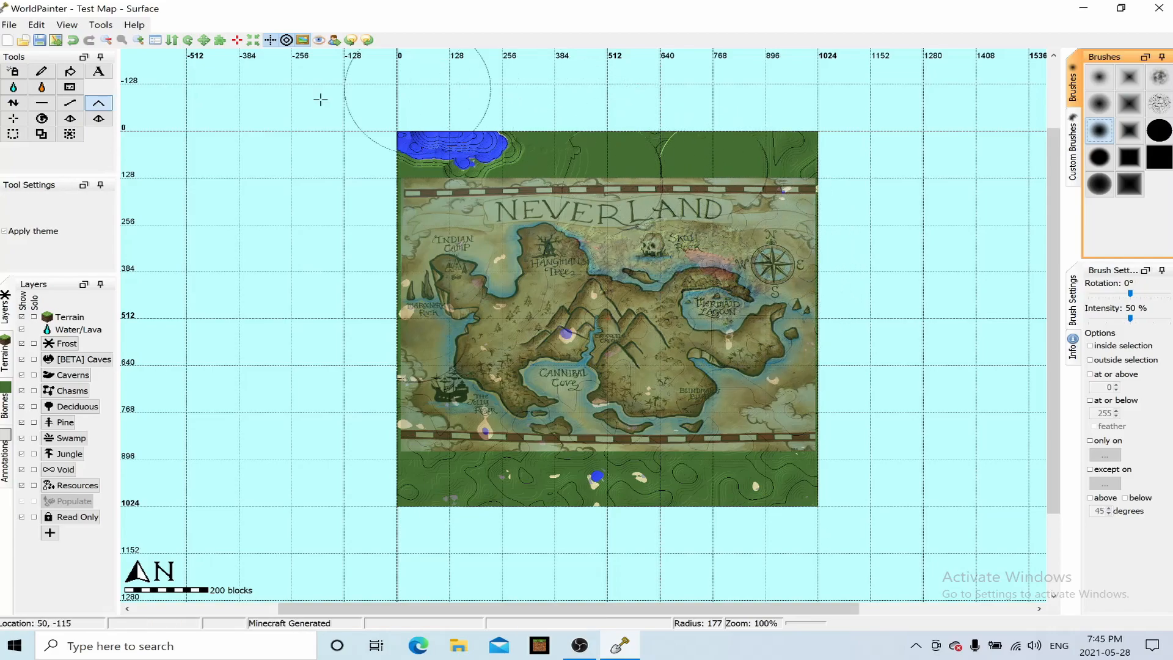
Raise the ground along the southern shore of the northwest lake with the Height tool and a soft round brush at radius 177
{"action": "left_click", "coordinate": [14, 104]}
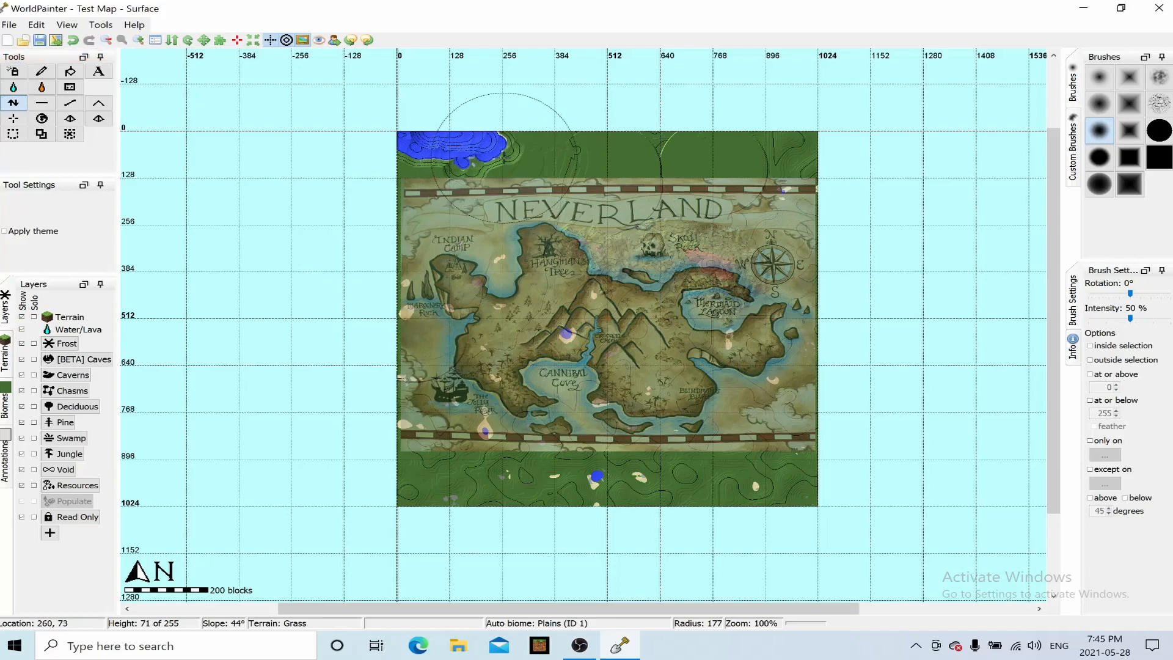
{"action": "mouse_move", "coordinate": [462, 161]}
{"action": "left_mouse_down"}
{"action": "mouse_move", "coordinate": [385, 130]}
{"action": "mouse_move", "coordinate": [422, 153]}
{"action": "mouse_move", "coordinate": [489, 147]}
{"action": "mouse_move", "coordinate": [416, 169]}
{"action": "mouse_move", "coordinate": [505, 162]}
{"action": "left_mouse_up"}
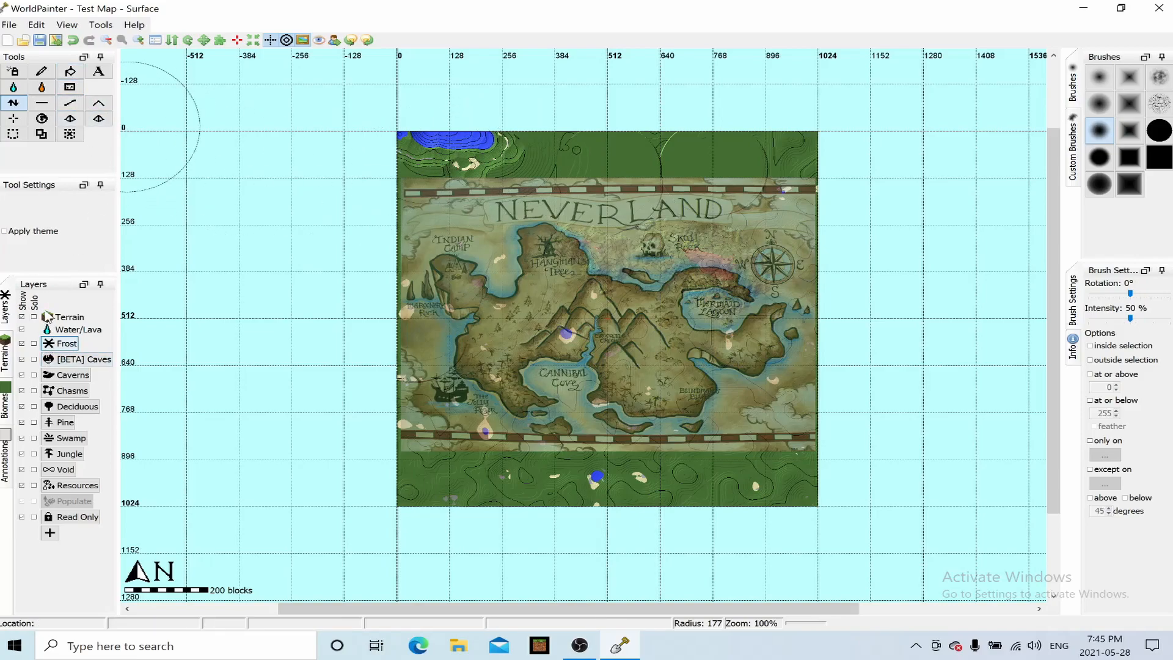
Paint the northeast part of the map with End Stone using the Pencil tool and a round brush at radius 177
{"action": "left_click", "coordinate": [43, 72]}
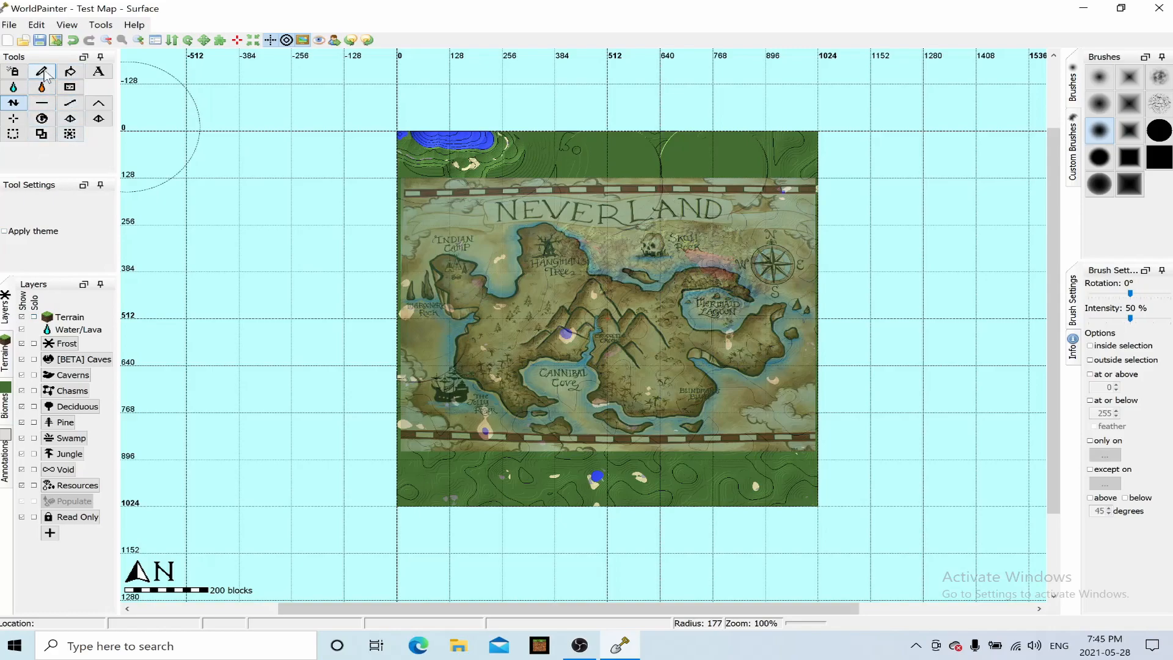
{"action": "left_click", "coordinate": [43, 72]}
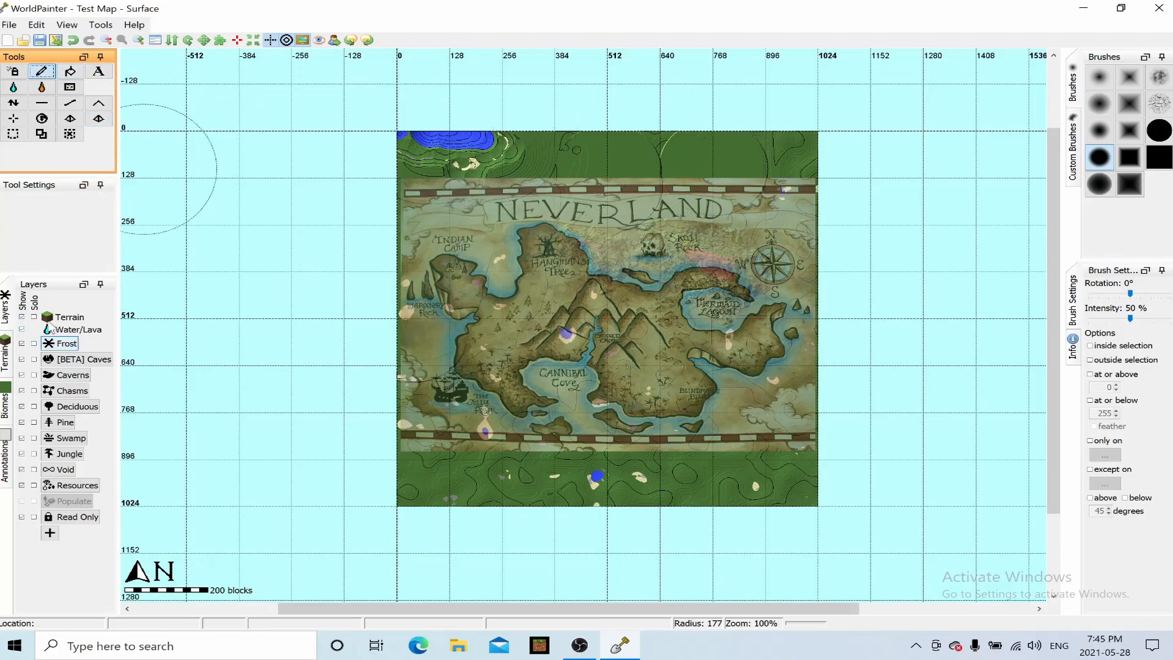
{"action": "left_click", "coordinate": [7, 351]}
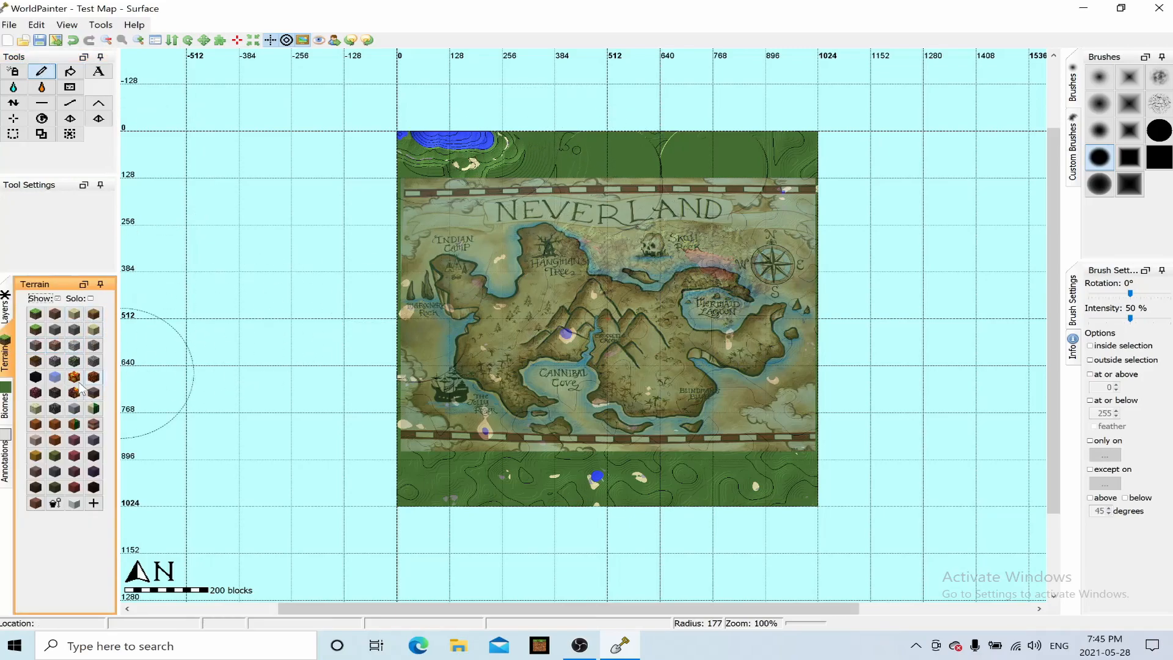
{"action": "left_click", "coordinate": [36, 410]}
{"action": "mouse_move", "coordinate": [691, 154]}
{"action": "left_mouse_down"}
{"action": "mouse_move", "coordinate": [713, 138]}
{"action": "mouse_move", "coordinate": [763, 159]}
{"action": "mouse_move", "coordinate": [684, 223]}
{"action": "left_mouse_up"}
{"action": "mouse_move", "coordinate": [801, 155]}
{"action": "left_mouse_down"}
{"action": "mouse_move", "coordinate": [822, 138]}
{"action": "mouse_move", "coordinate": [795, 131]}
{"action": "mouse_move", "coordinate": [782, 217]}
{"action": "mouse_move", "coordinate": [758, 229]}
{"action": "mouse_move", "coordinate": [672, 228]}
{"action": "mouse_move", "coordinate": [752, 208]}
{"action": "mouse_move", "coordinate": [696, 202]}
{"action": "mouse_move", "coordinate": [748, 108]}
{"action": "left_mouse_up"}
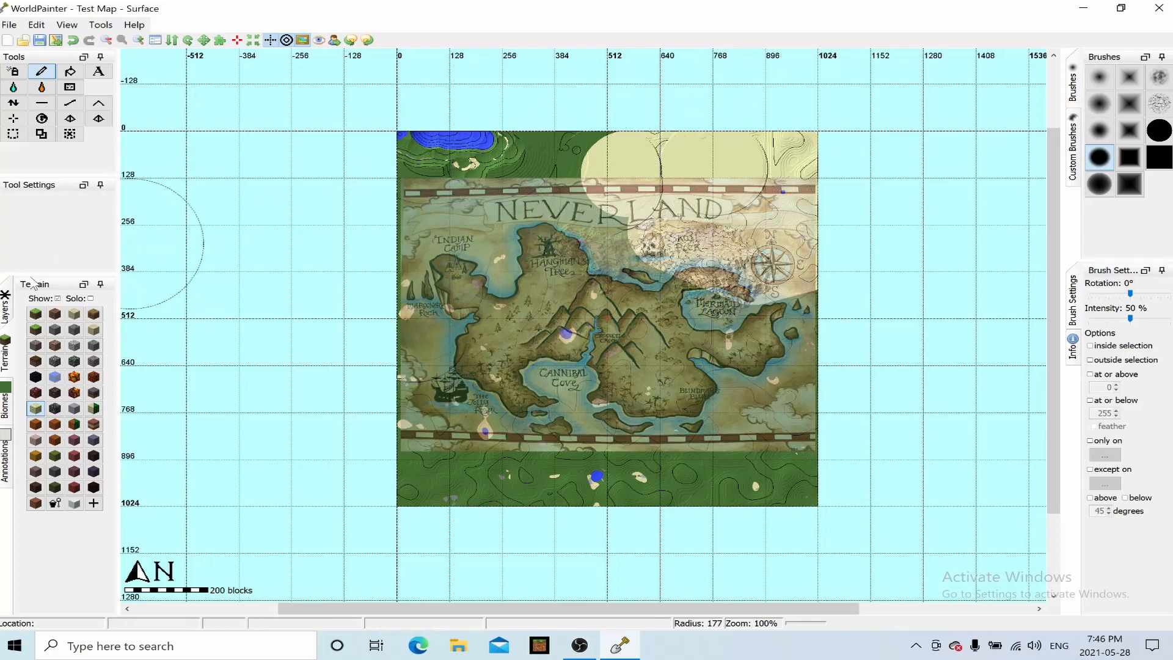
Paint Mossy Cobblestone over the End Stone area in the northeast, including the mountain there
{"action": "left_click", "coordinate": [75, 362]}
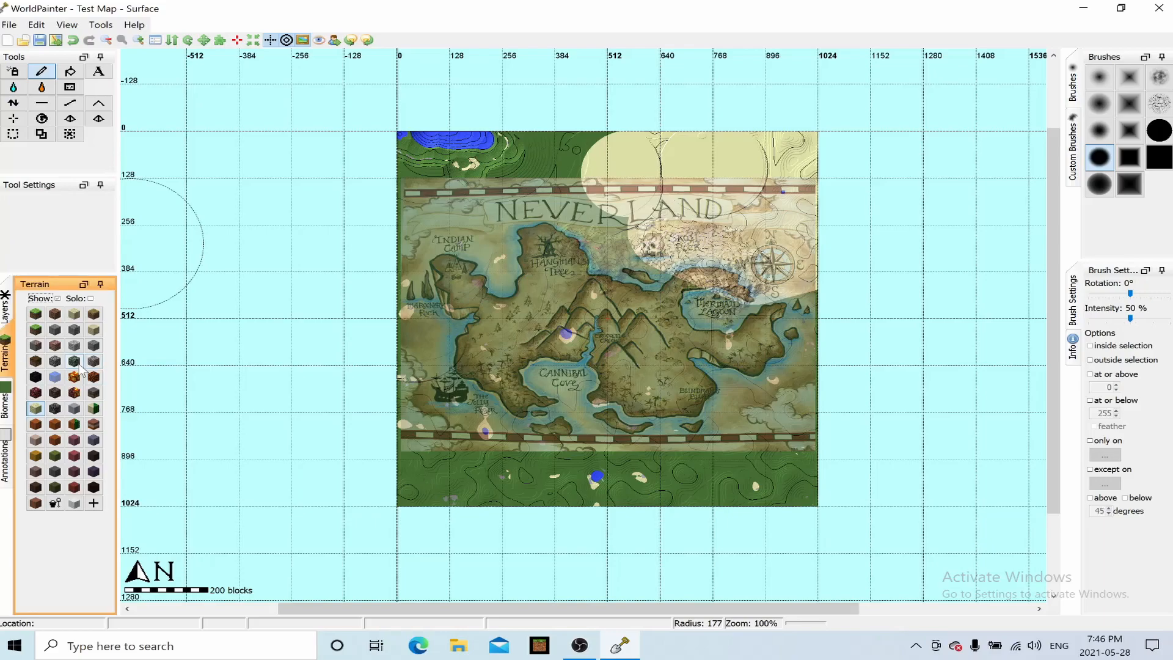
{"action": "mouse_move", "coordinate": [641, 183]}
{"action": "left_mouse_down"}
{"action": "mouse_move", "coordinate": [666, 171]}
{"action": "mouse_move", "coordinate": [771, 189]}
{"action": "mouse_move", "coordinate": [817, 171]}
{"action": "mouse_move", "coordinate": [640, 155]}
{"action": "left_mouse_up"}
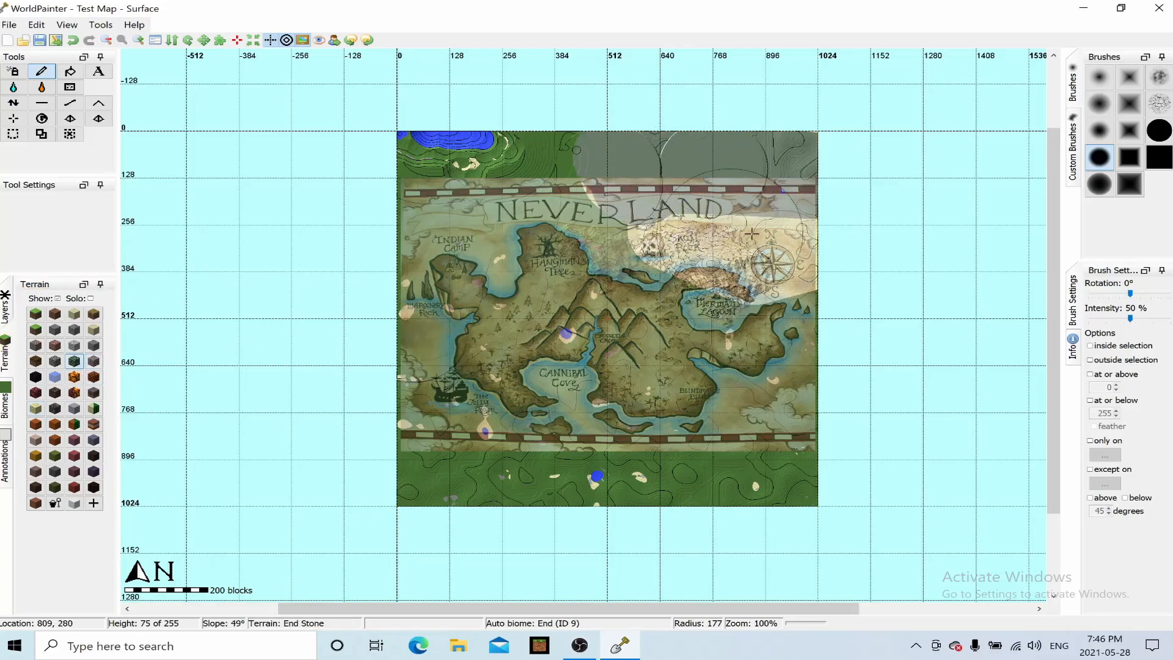
{"action": "mouse_move", "coordinate": [731, 231]}
{"action": "left_mouse_down"}
{"action": "mouse_move", "coordinate": [748, 255]}
{"action": "mouse_move", "coordinate": [737, 251]}
{"action": "mouse_move", "coordinate": [771, 222]}
{"action": "mouse_move", "coordinate": [790, 260]}
{"action": "left_mouse_up"}
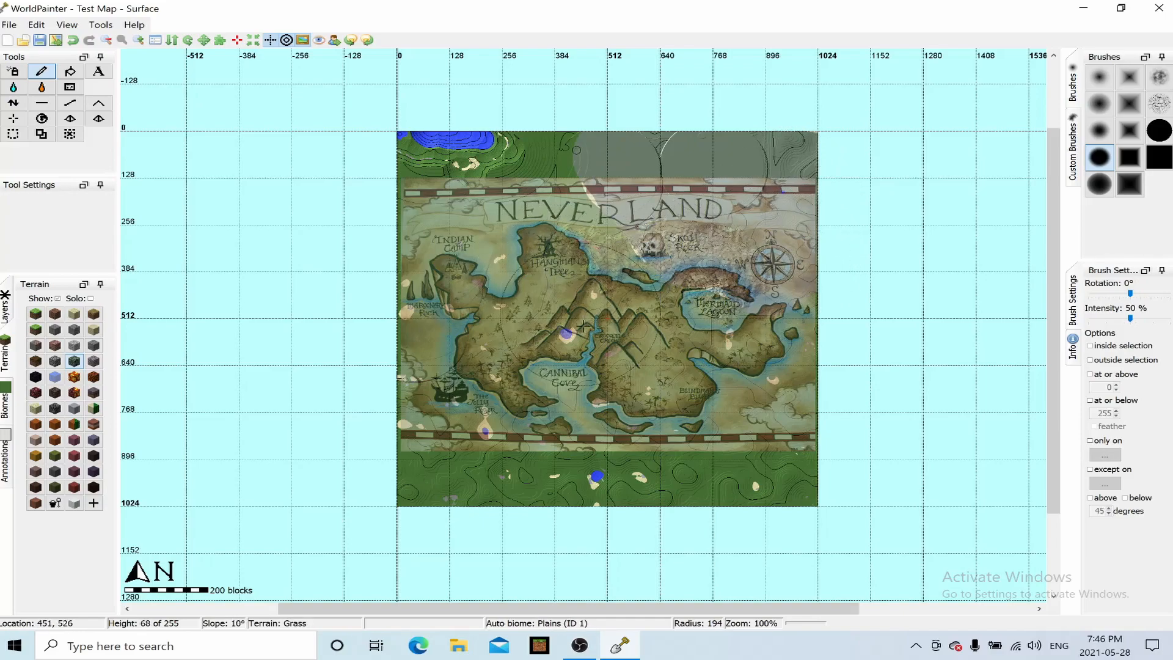
Reduce the brush radius to 36 and hide the image overlay
{"action": "left_click", "coordinate": [138, 40]}
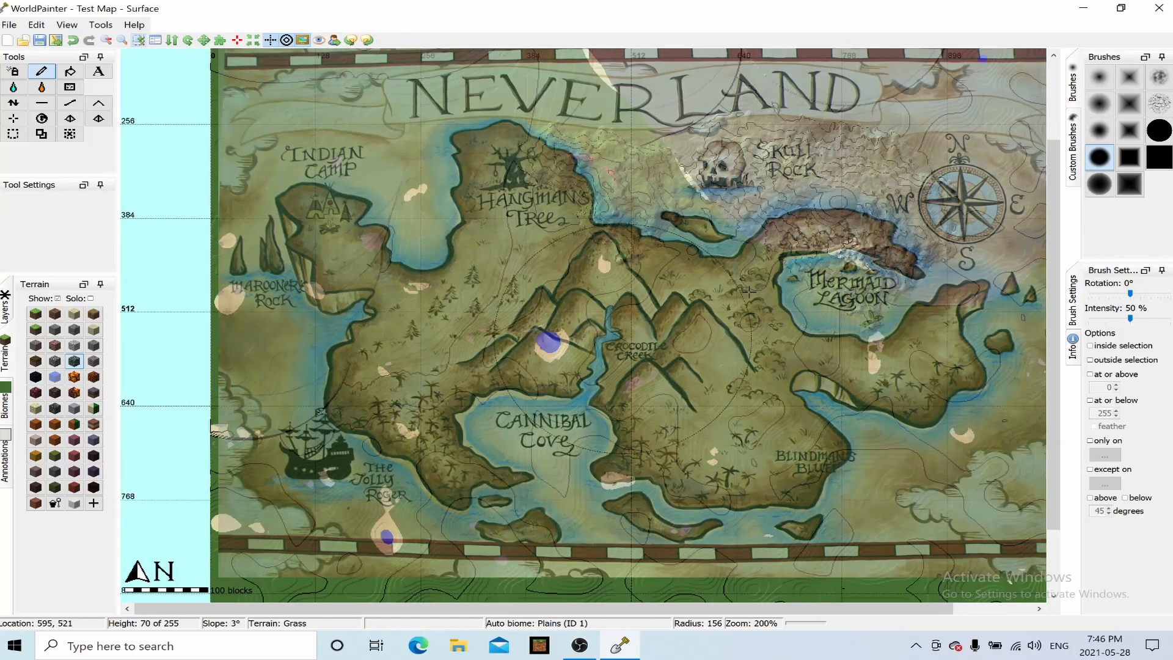
{"action": "scroll", "coordinate": [734, 177], "scroll_direction": "down", "scroll_amount": 8}
{"action": "scroll", "coordinate": [727, 180], "scroll_direction": "down", "scroll_amount": 3}
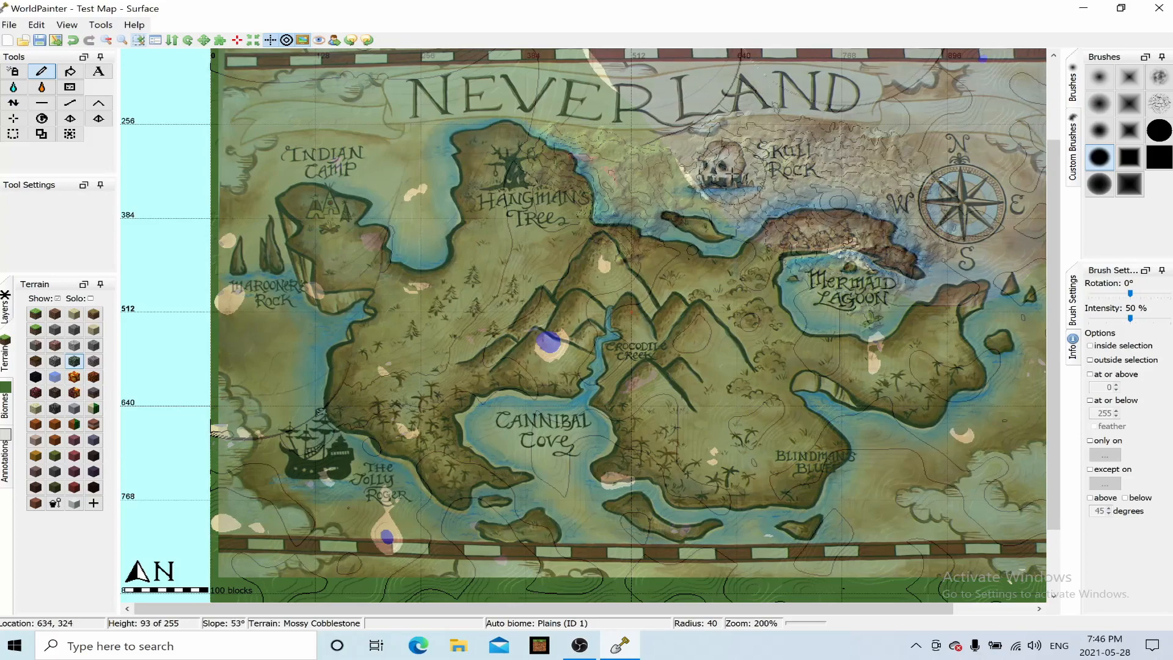
{"action": "scroll", "coordinate": [807, 232], "scroll_direction": "down", "scroll_amount": 2}
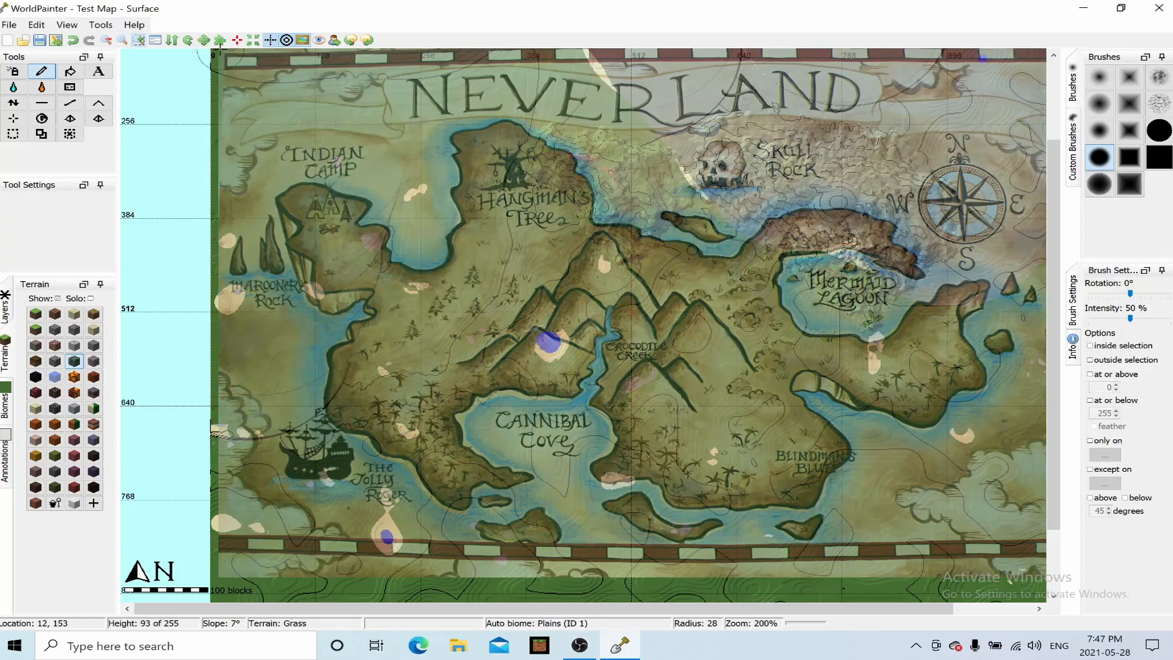
{"action": "scroll", "coordinate": [525, 239], "scroll_direction": "up", "scroll_amount": 2}
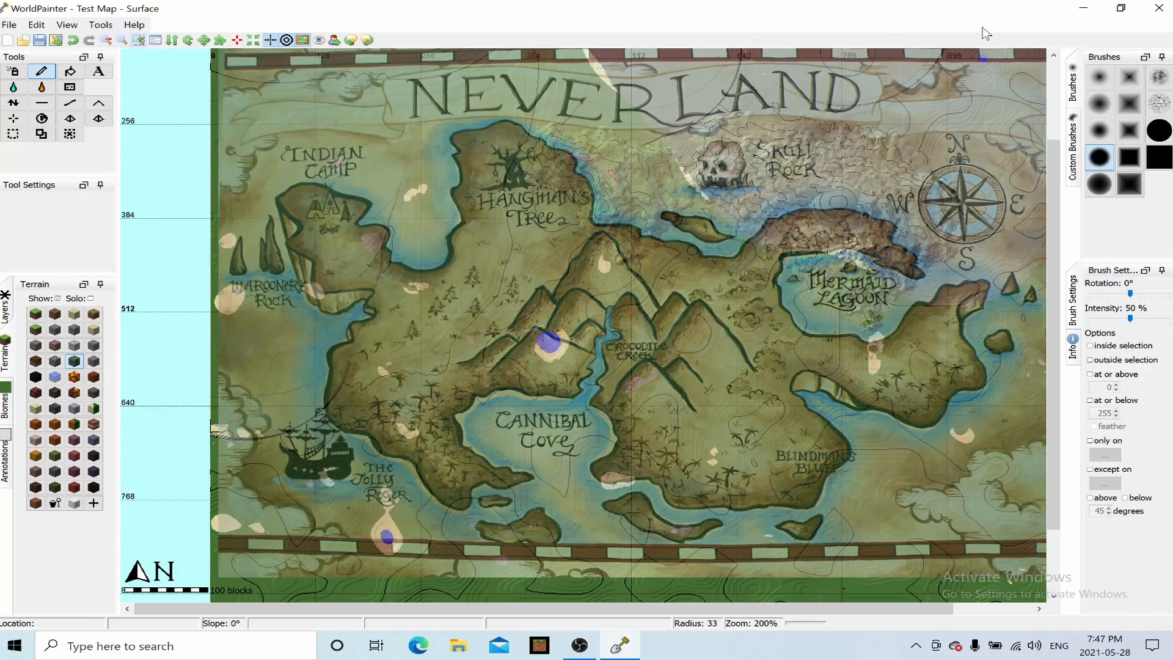
{"action": "left_click", "coordinate": [107, 40]}
{"action": "left_click", "coordinate": [302, 40]}
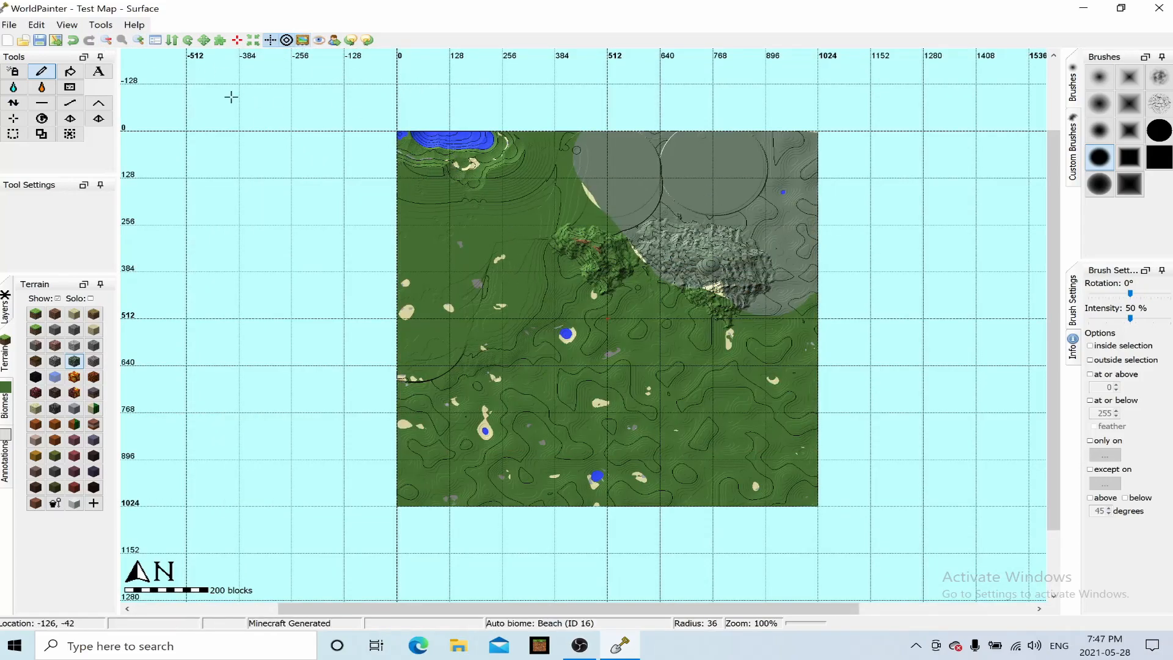
Dig an inlet south of the northwest lake with the Raise Mountain tool at radius 114, and level it with the Flatten tool
{"action": "left_click", "coordinate": [99, 102]}
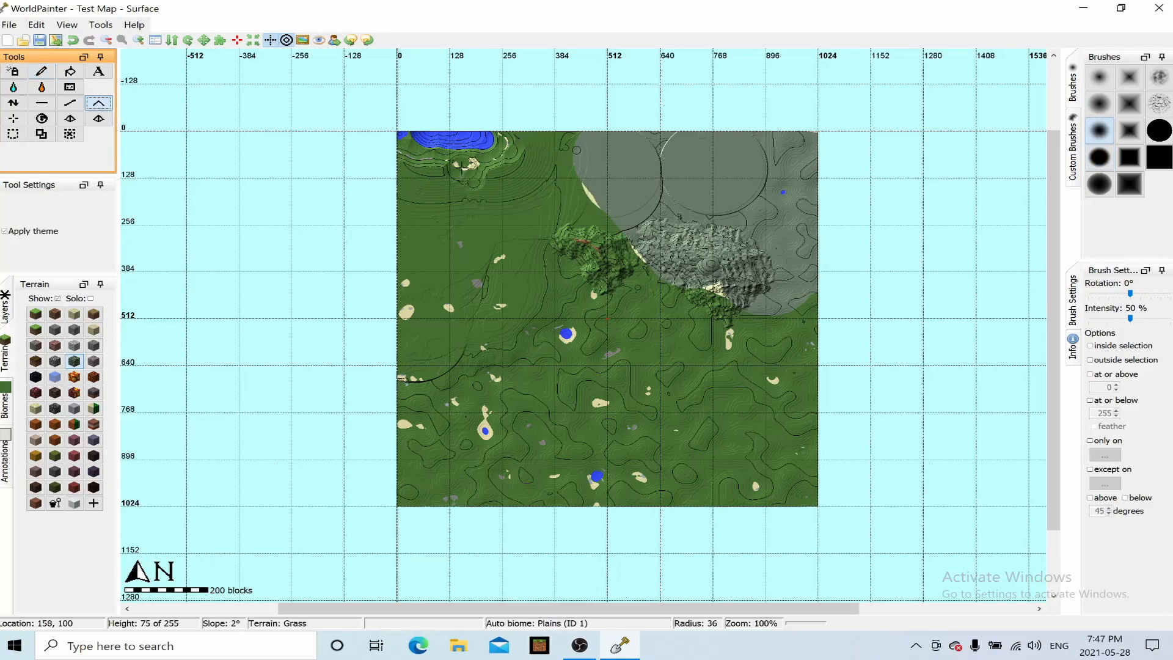
{"action": "scroll", "coordinate": [454, 176], "scroll_direction": "up", "scroll_amount": 5}
{"action": "mouse_move", "coordinate": [459, 171]}
{"action": "right_mouse_down"}
{"action": "mouse_move", "coordinate": [466, 165]}
{"action": "mouse_move", "coordinate": [455, 154]}
{"action": "right_mouse_up"}
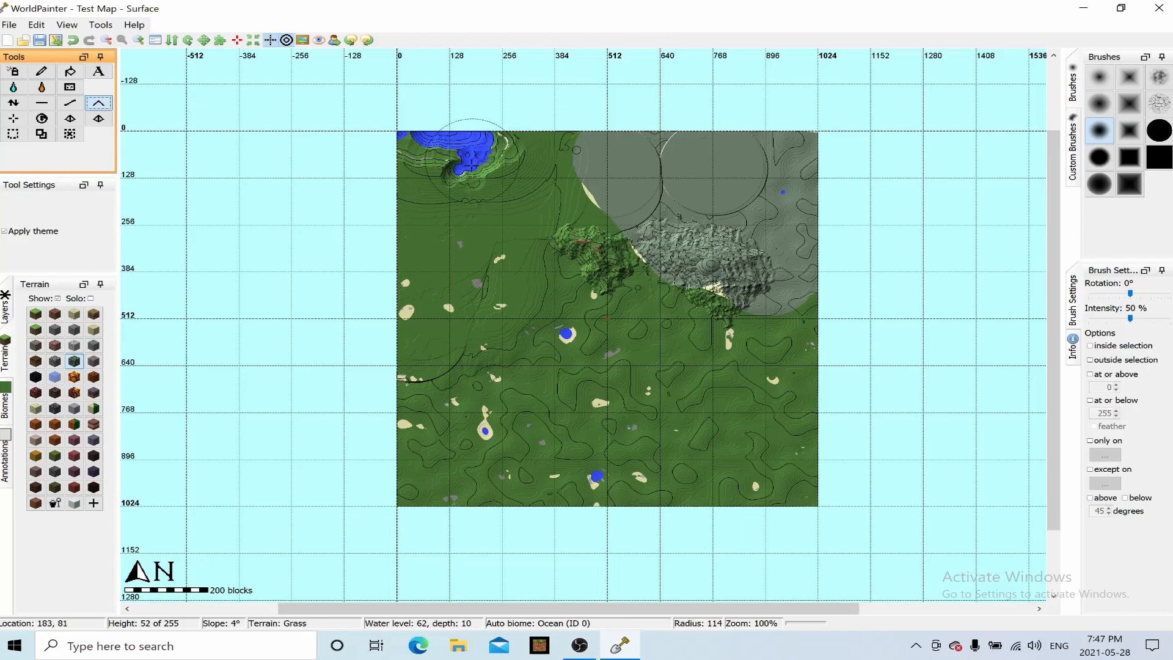
{"action": "left_click", "coordinate": [42, 103]}
{"action": "left_click_drag", "start_coordinate": [461, 191], "coordinate": [468, 181]}
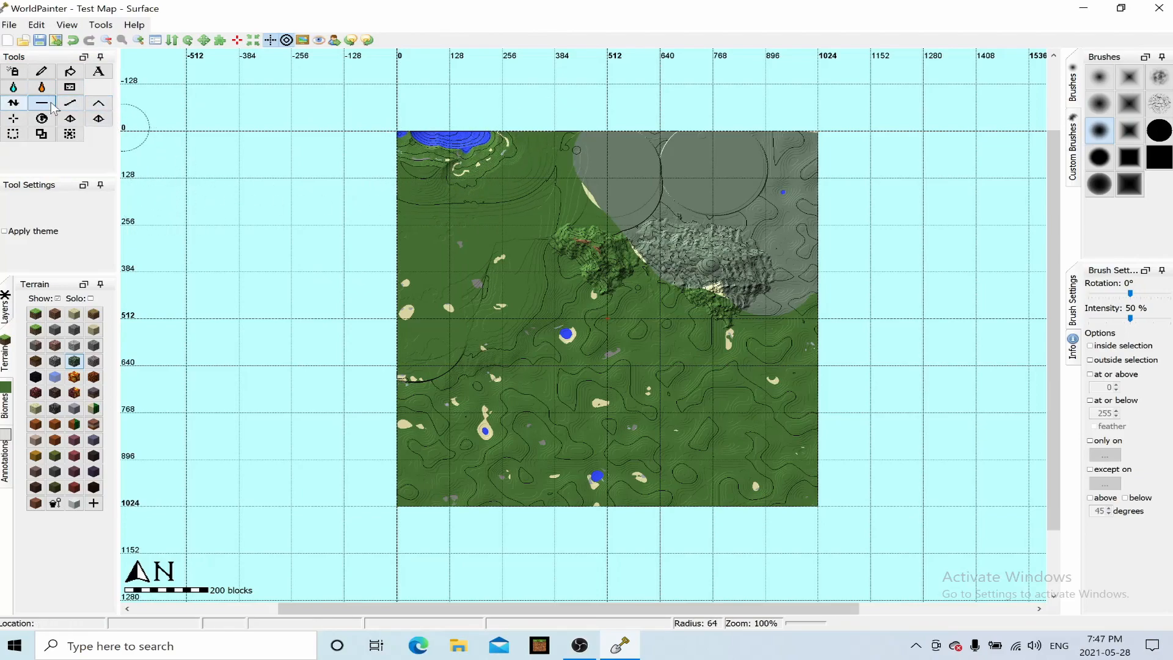
Extend the northwest lake to the south and east by lowering its shore with the Height tool at radius 64
{"action": "left_click", "coordinate": [99, 103]}
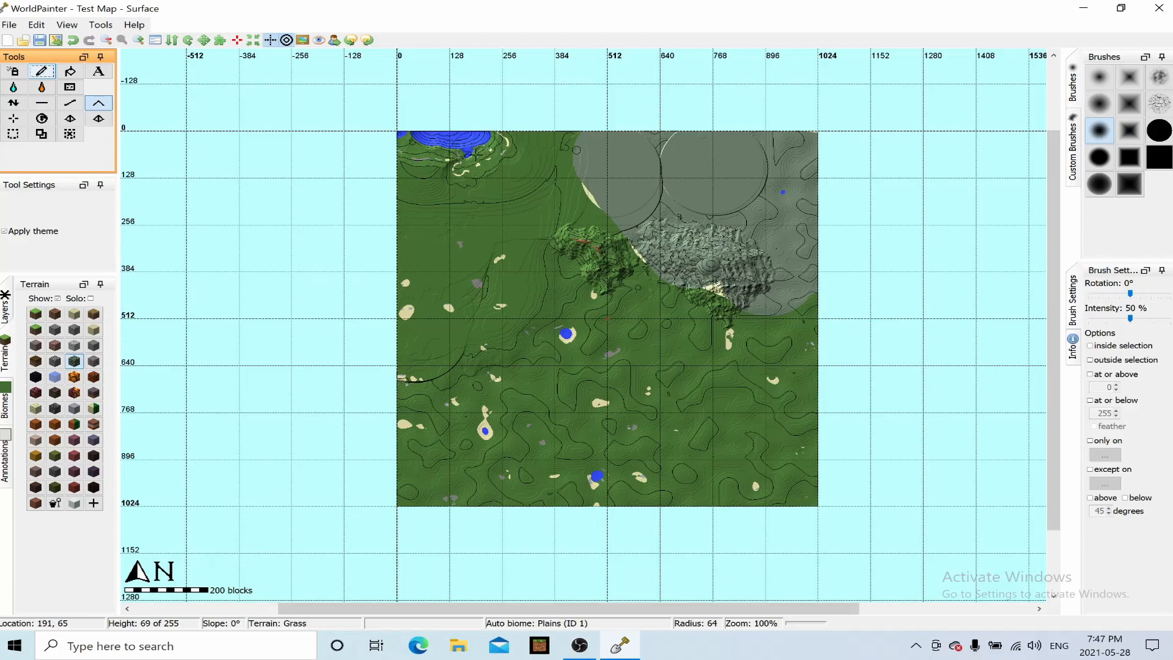
{"action": "left_click", "coordinate": [14, 102]}
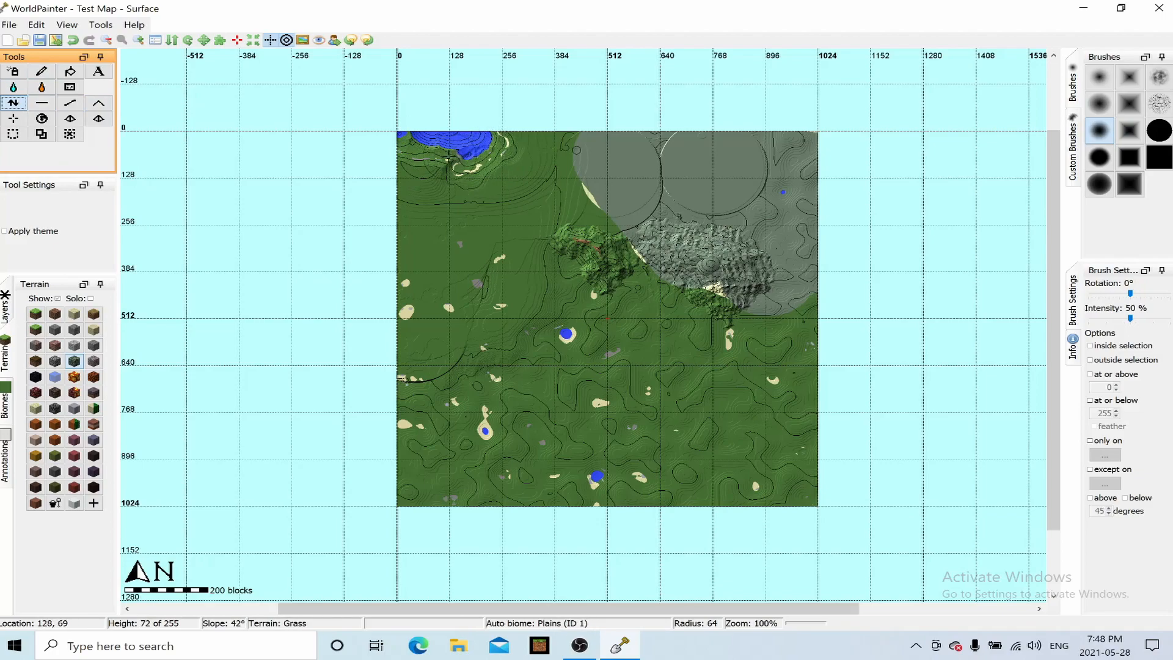
{"action": "left_click", "coordinate": [455, 154]}
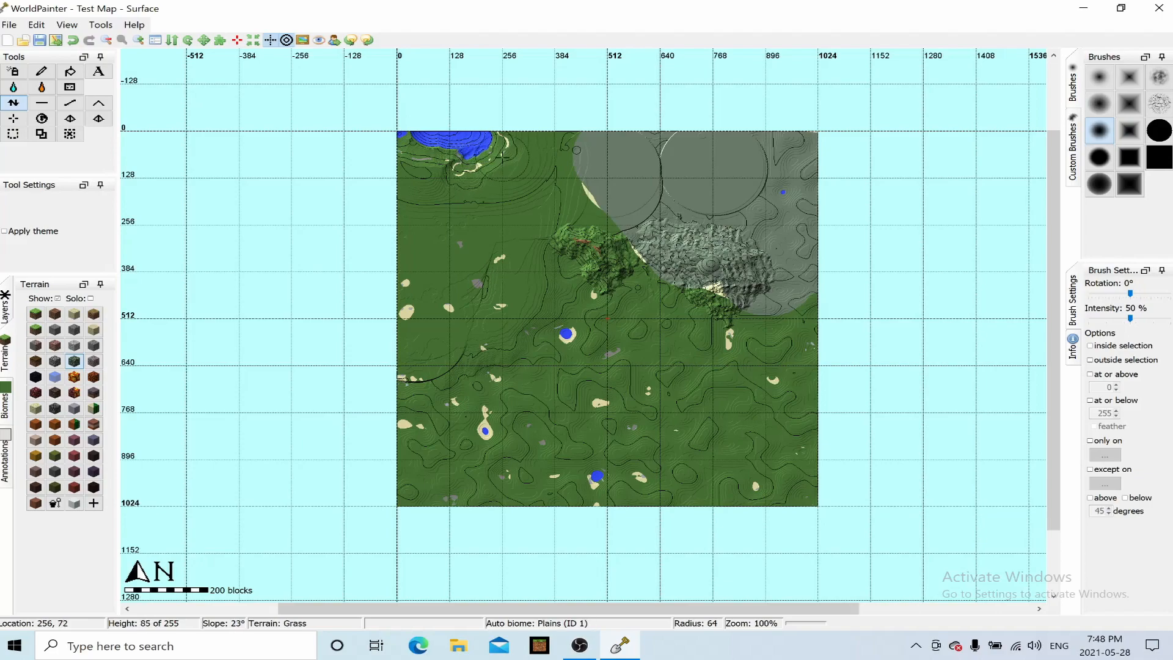
{"action": "mouse_move", "coordinate": [508, 134]}
{"action": "left_mouse_down"}
{"action": "mouse_move", "coordinate": [519, 142]}
{"action": "mouse_move", "coordinate": [465, 168]}
{"action": "mouse_move", "coordinate": [450, 171]}
{"action": "mouse_move", "coordinate": [449, 149]}
{"action": "mouse_move", "coordinate": [464, 176]}
{"action": "mouse_move", "coordinate": [451, 199]}
{"action": "mouse_move", "coordinate": [469, 172]}
{"action": "mouse_move", "coordinate": [452, 188]}
{"action": "left_mouse_up"}
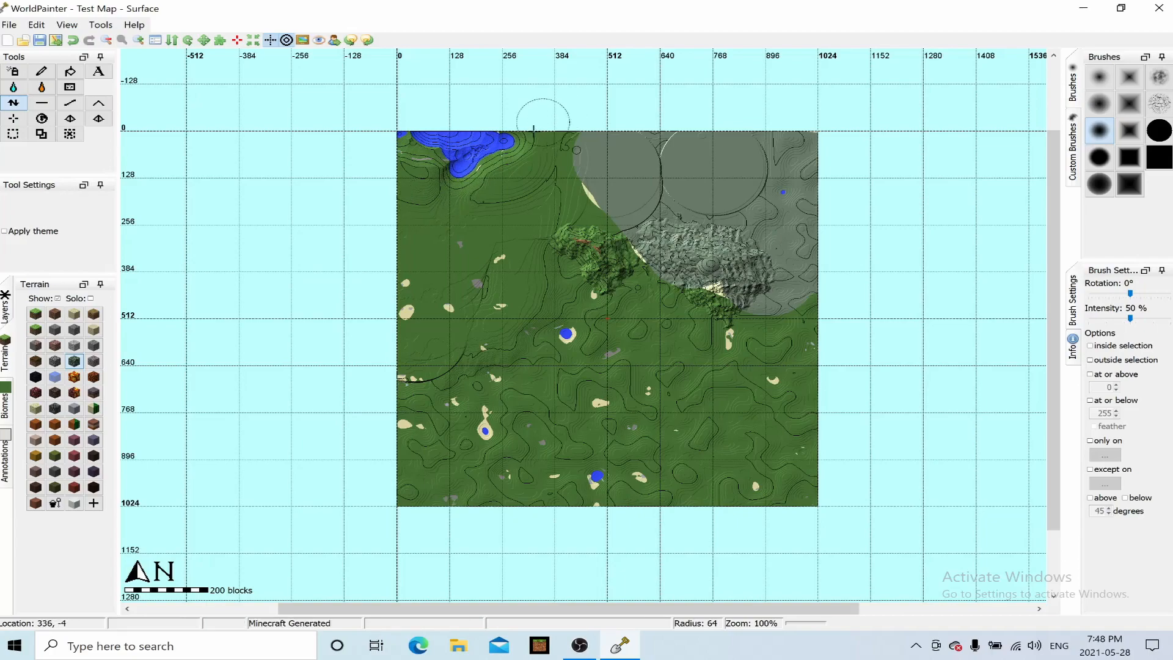
Paint two round Sand patches southeast of the lake with the Pencil at radius 64, and one on its eastern shore at radius 32
{"action": "left_click", "coordinate": [74, 314]}
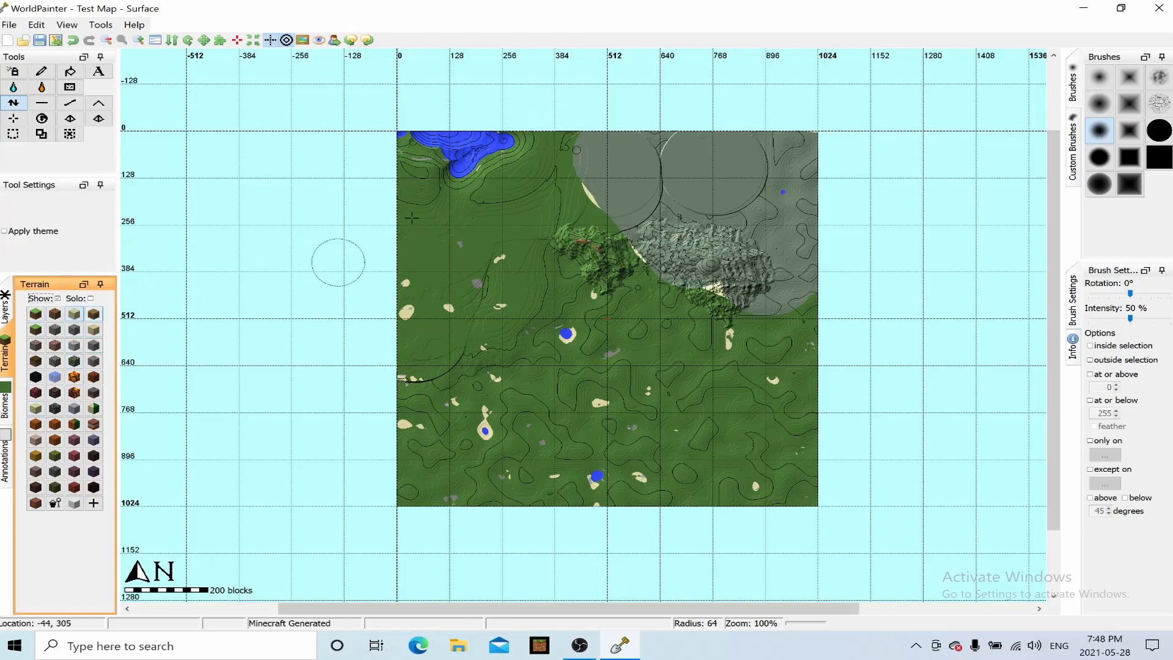
{"action": "left_click", "coordinate": [41, 71]}
{"action": "left_click", "coordinate": [526, 194]}
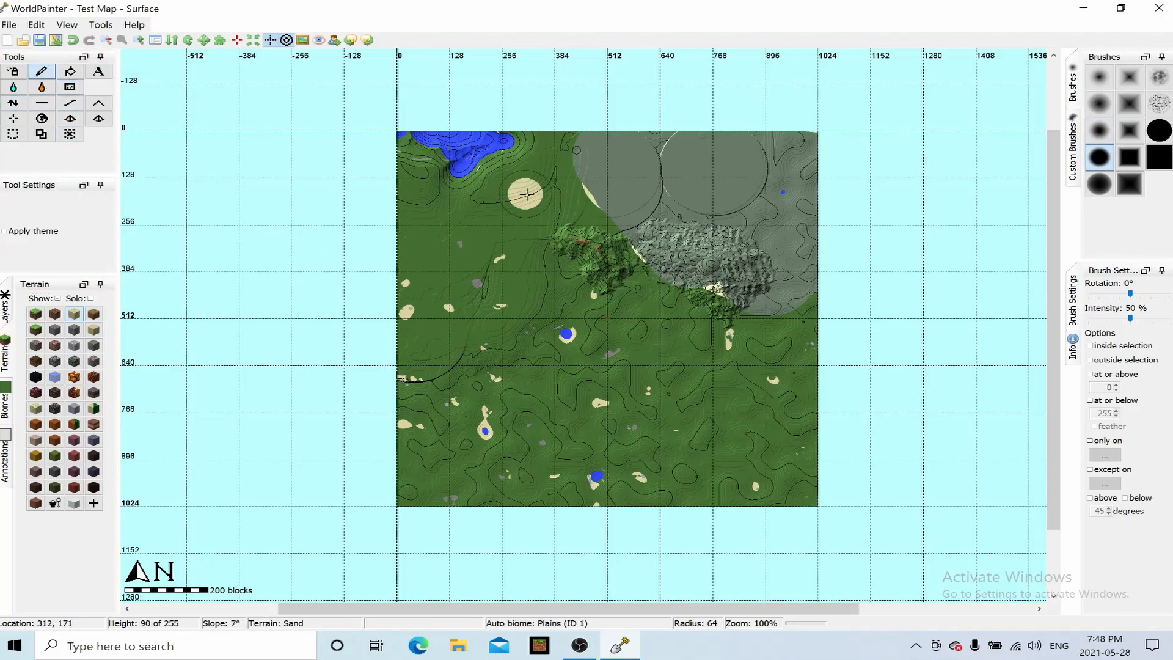
{"action": "left_click", "coordinate": [461, 231]}
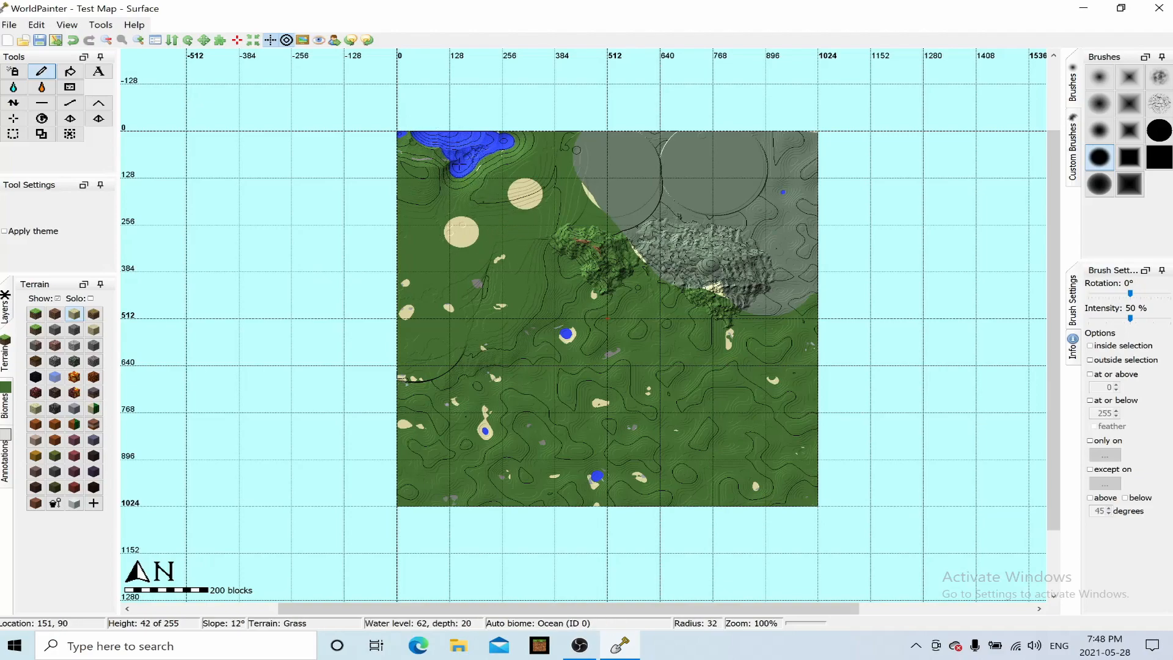
{"action": "left_click", "coordinate": [521, 136]}
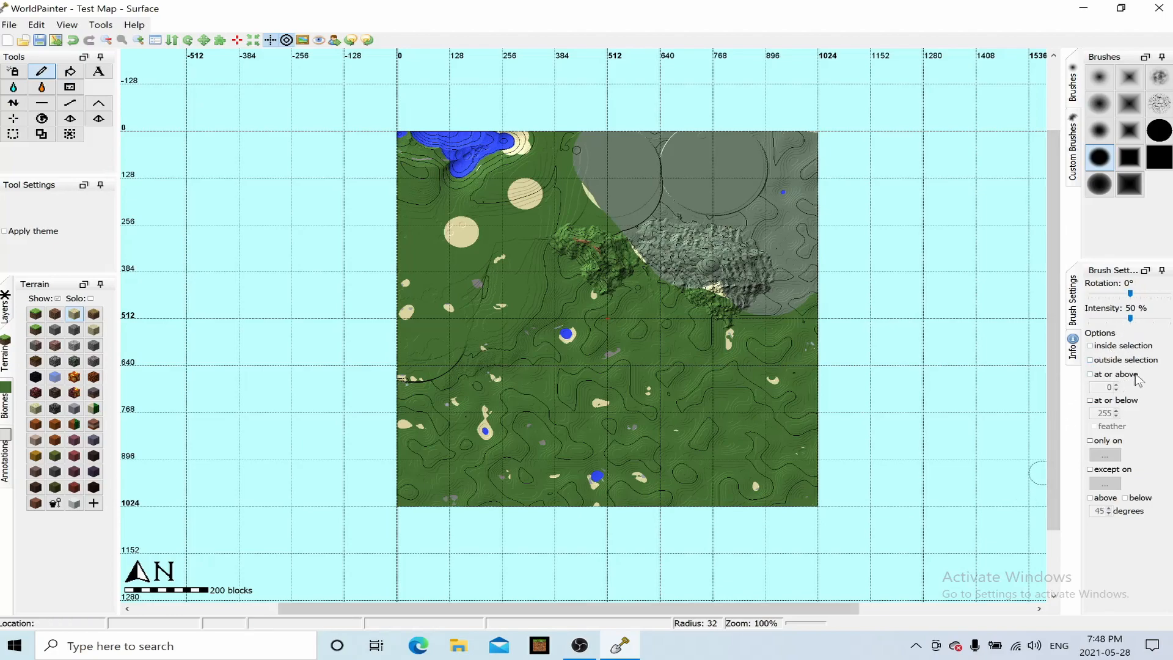
Paint a diagonal sand strip between the two round patches at a lower brush intensity, and restore the intensity to 50 %
{"action": "mouse_move", "coordinate": [1130, 320]}
{"action": "left_mouse_down"}
{"action": "mouse_move", "coordinate": [1090, 319]}
{"action": "mouse_move", "coordinate": [1106, 319]}
{"action": "left_mouse_up"}
{"action": "mouse_move", "coordinate": [486, 207]}
{"action": "left_mouse_down"}
{"action": "mouse_move", "coordinate": [518, 238]}
{"action": "mouse_move", "coordinate": [513, 253]}
{"action": "left_mouse_up"}
{"action": "left_click_drag", "start_coordinate": [1113, 319], "coordinate": [1103, 328]}
{"action": "left_click", "coordinate": [1132, 323]}
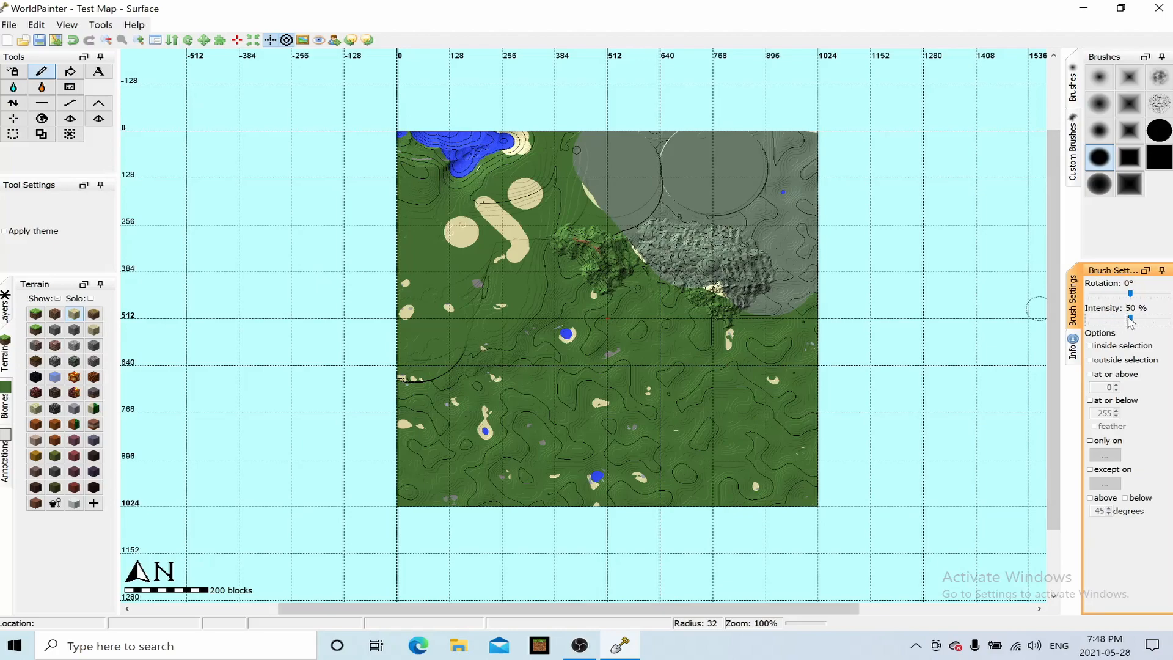
Limit the brush to terrain at or below height 66 and paint a sand beach around the northwest lake's shoreline
{"action": "left_click", "coordinate": [1090, 401]}
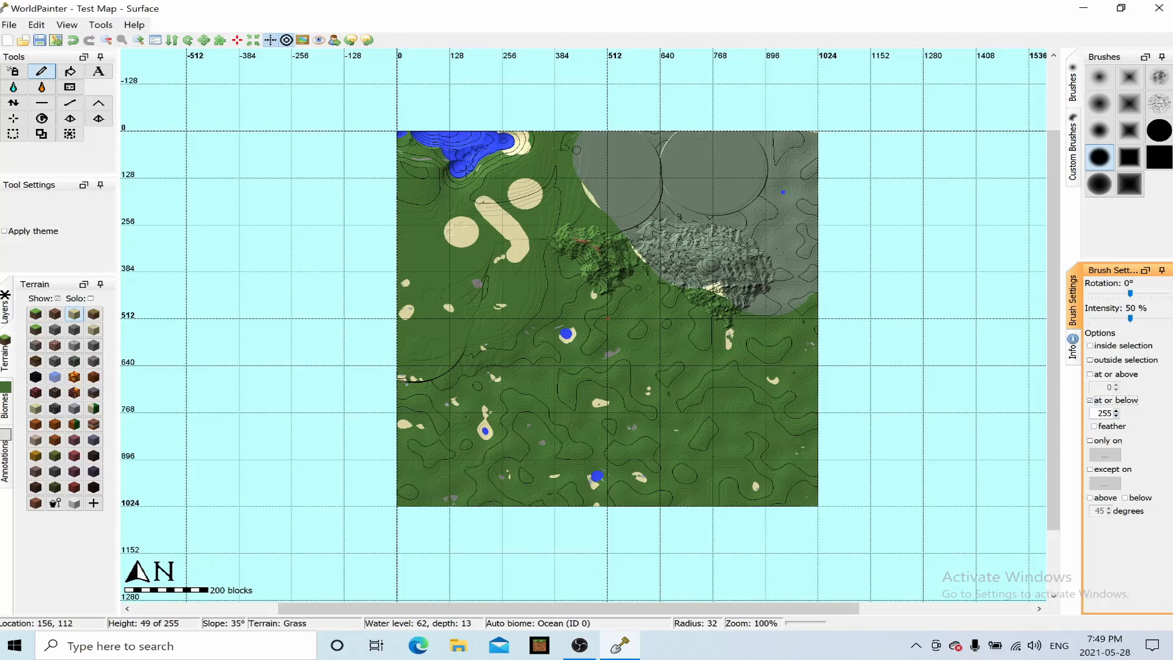
{"action": "left_click", "coordinate": [139, 41]}
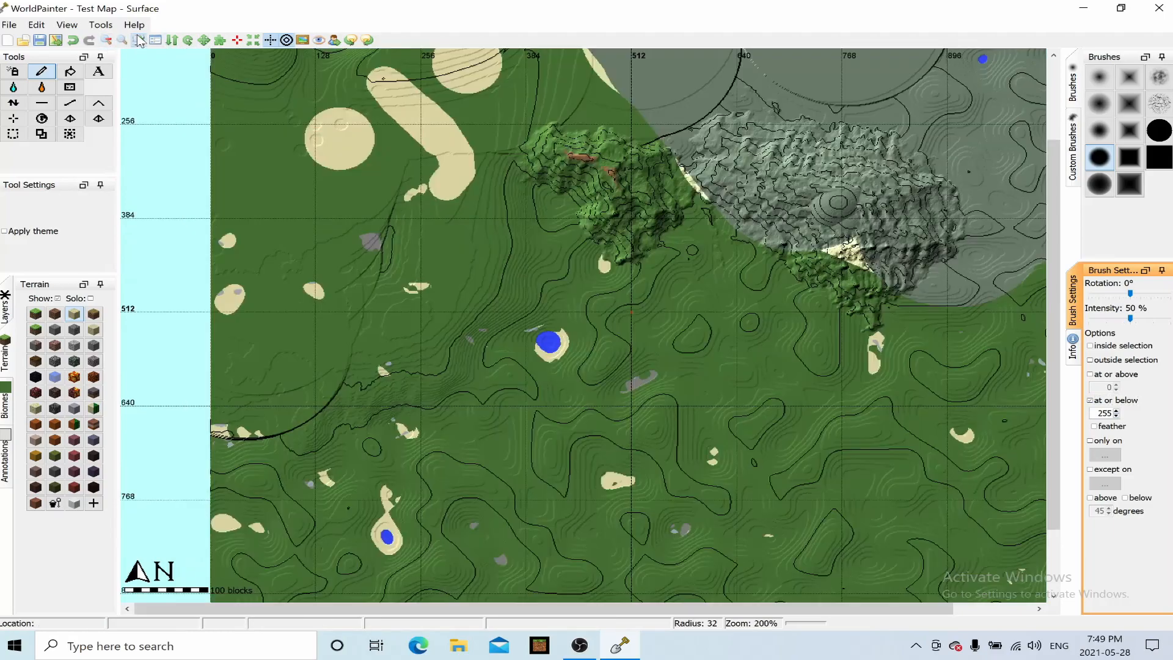
{"action": "left_click_drag", "start_coordinate": [1050, 188], "coordinate": [1032, 97]}
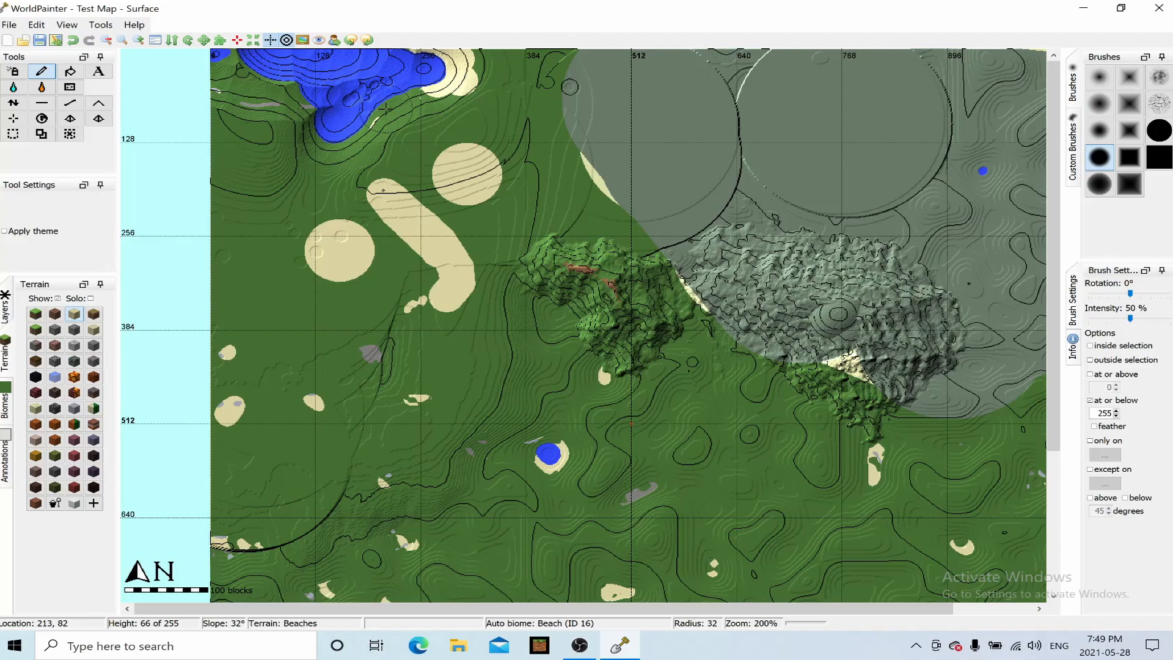
{"action": "left_click", "coordinate": [1119, 416]}
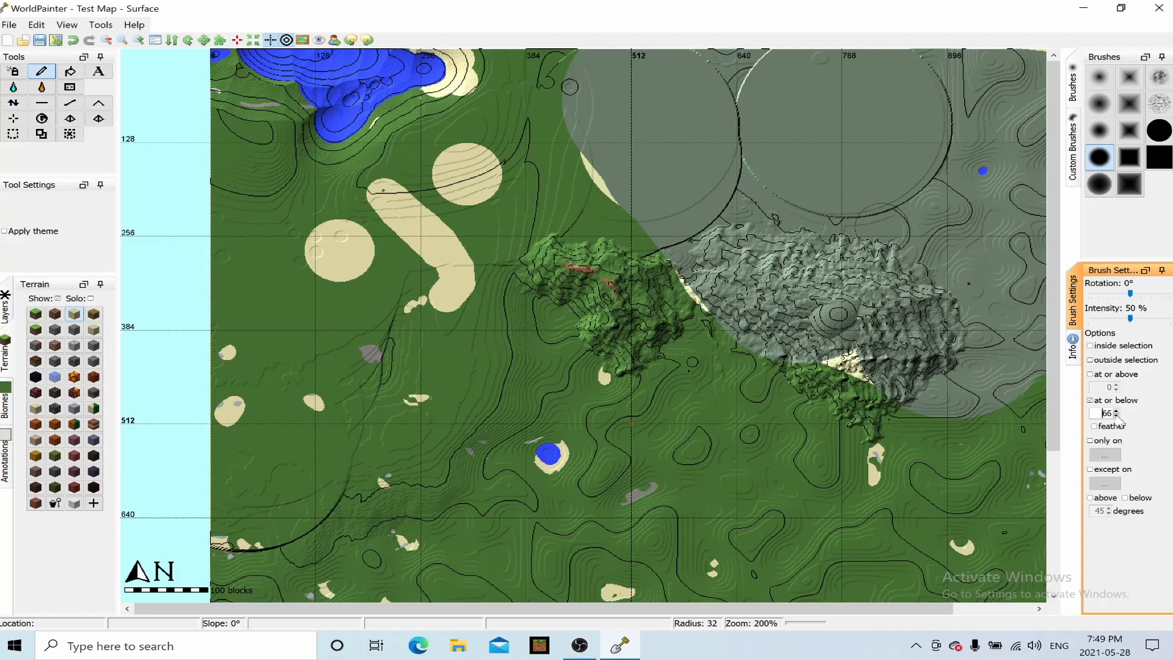
{"action": "left_click", "coordinate": [1117, 415]}
{"action": "left_click", "coordinate": [1116, 411]}
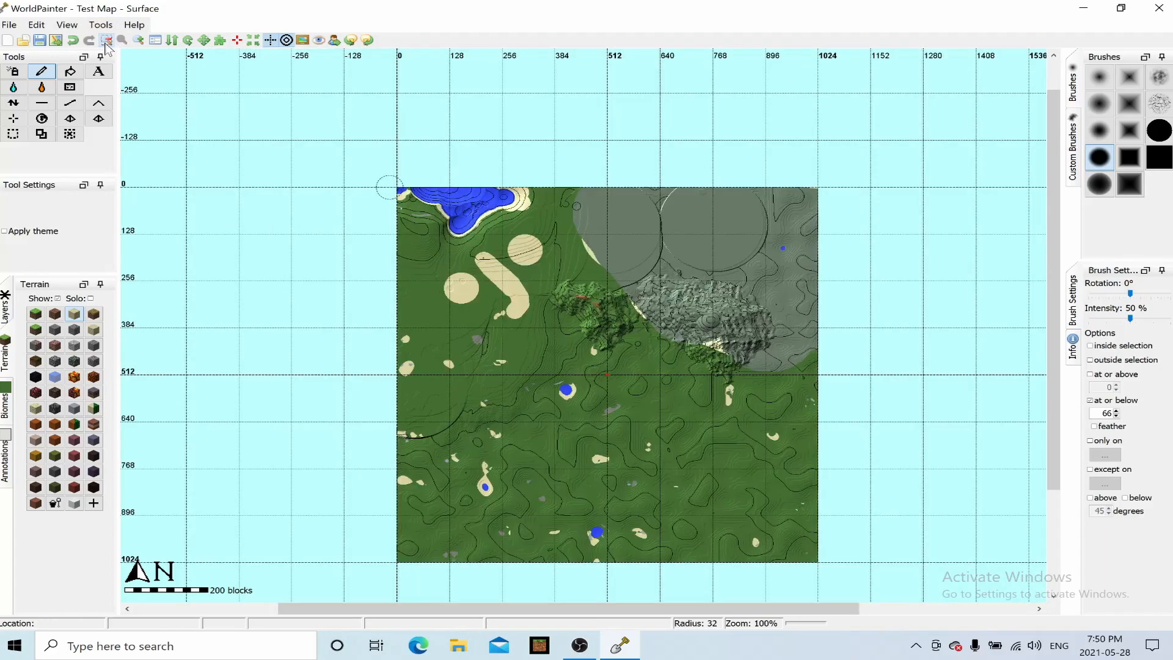
Show the world in the 3D view and snap its window to the right half of the desktop
{"action": "left_click", "coordinate": [107, 40]}
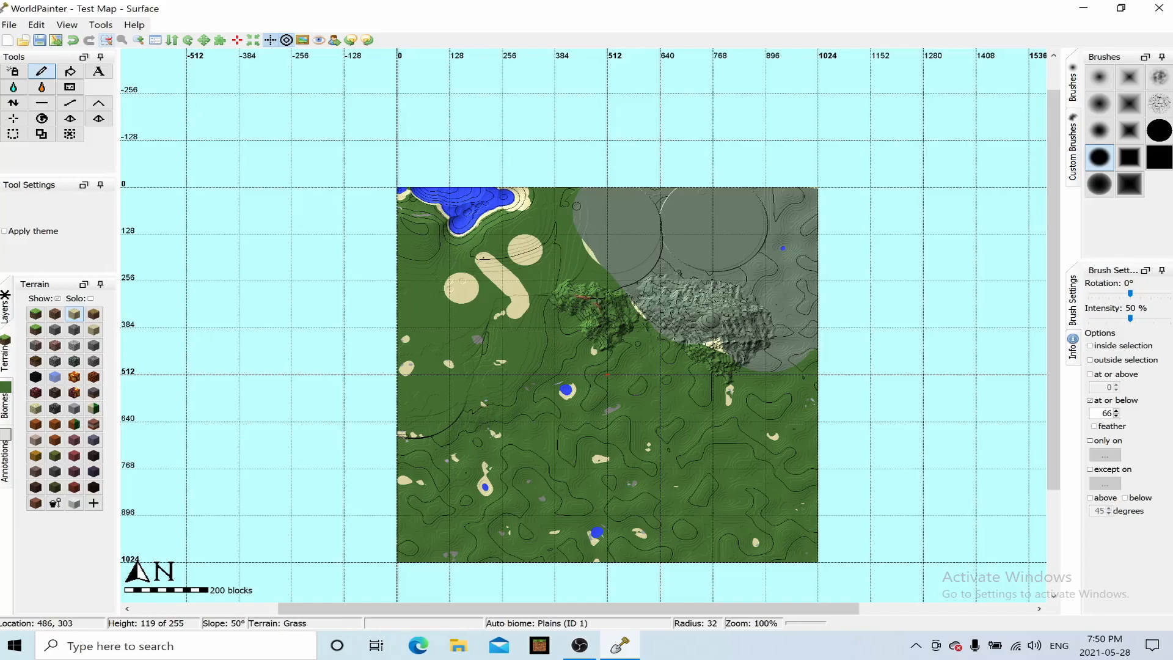
{"action": "left_click", "coordinate": [67, 25]}
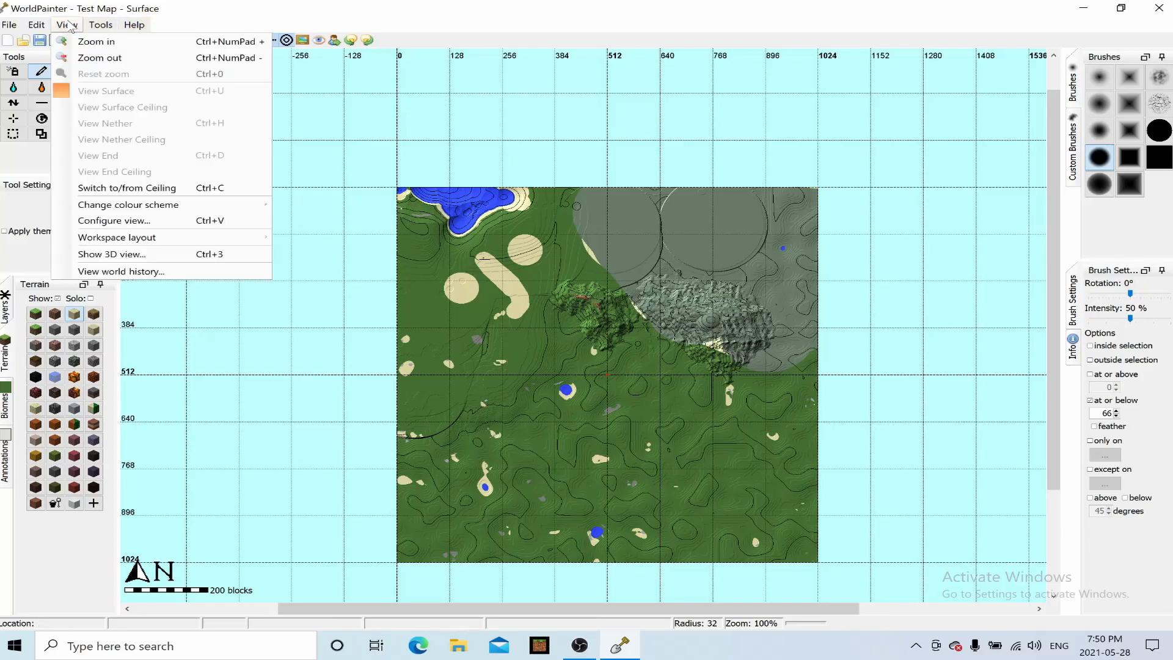
{"action": "left_click", "coordinate": [118, 259]}
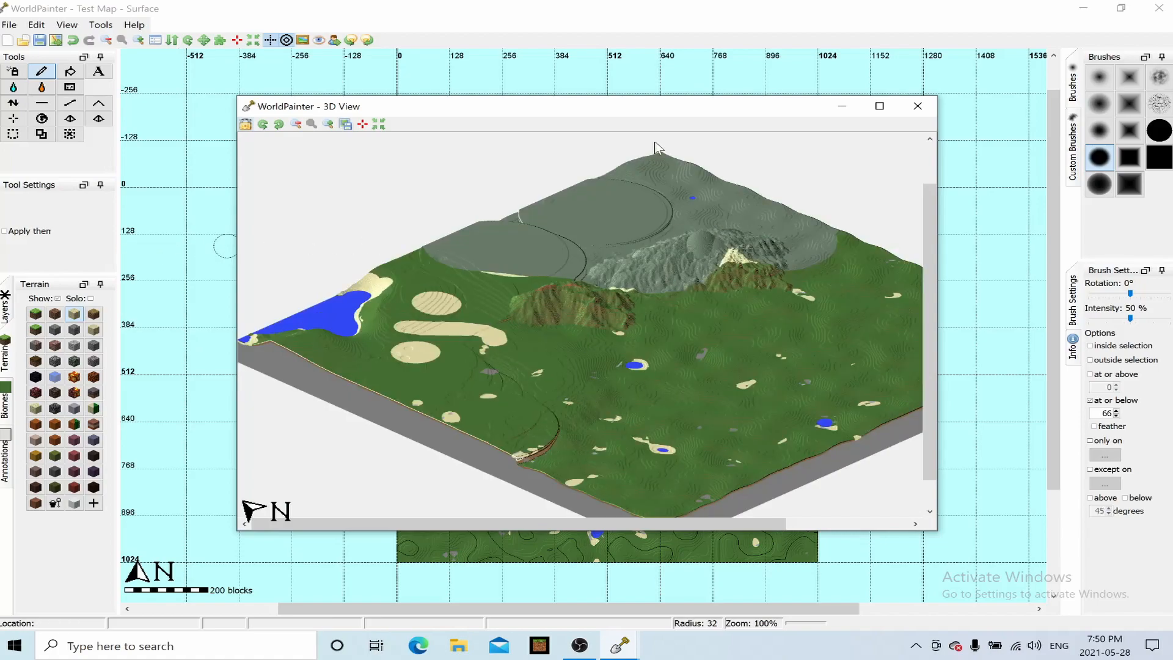
{"action": "left_click_drag", "start_coordinate": [626, 110], "coordinate": [1172, 165]}
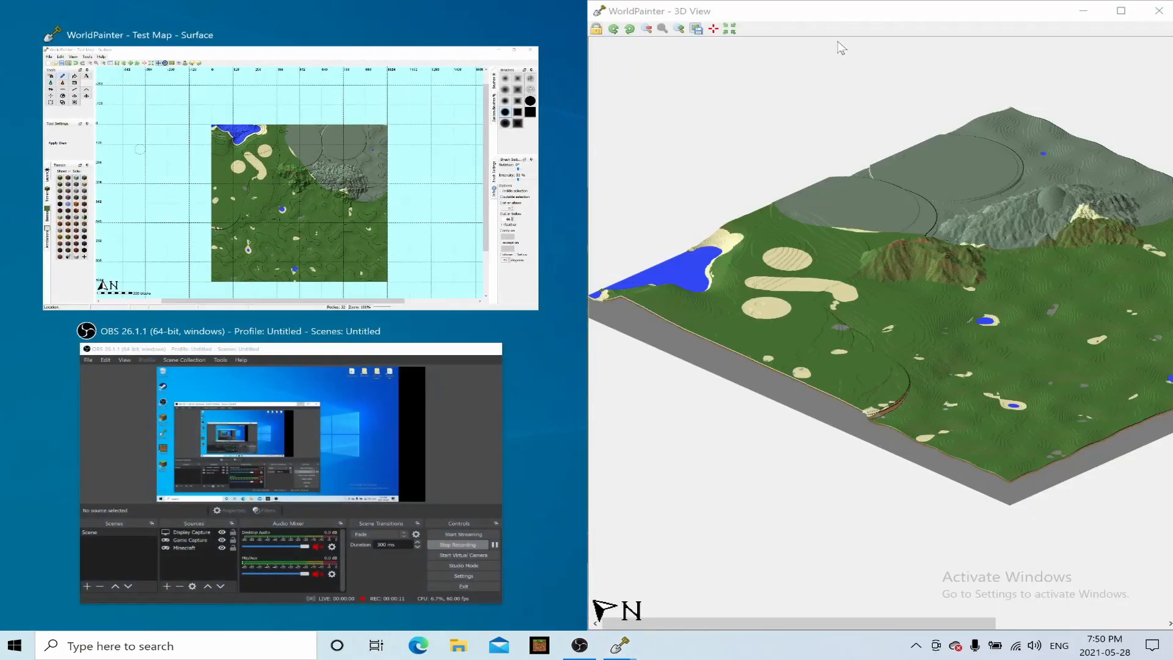
Place the map editor beside the 3D view and paint sand on low ground around the middle of the map
{"action": "left_click", "coordinate": [304, 102]}
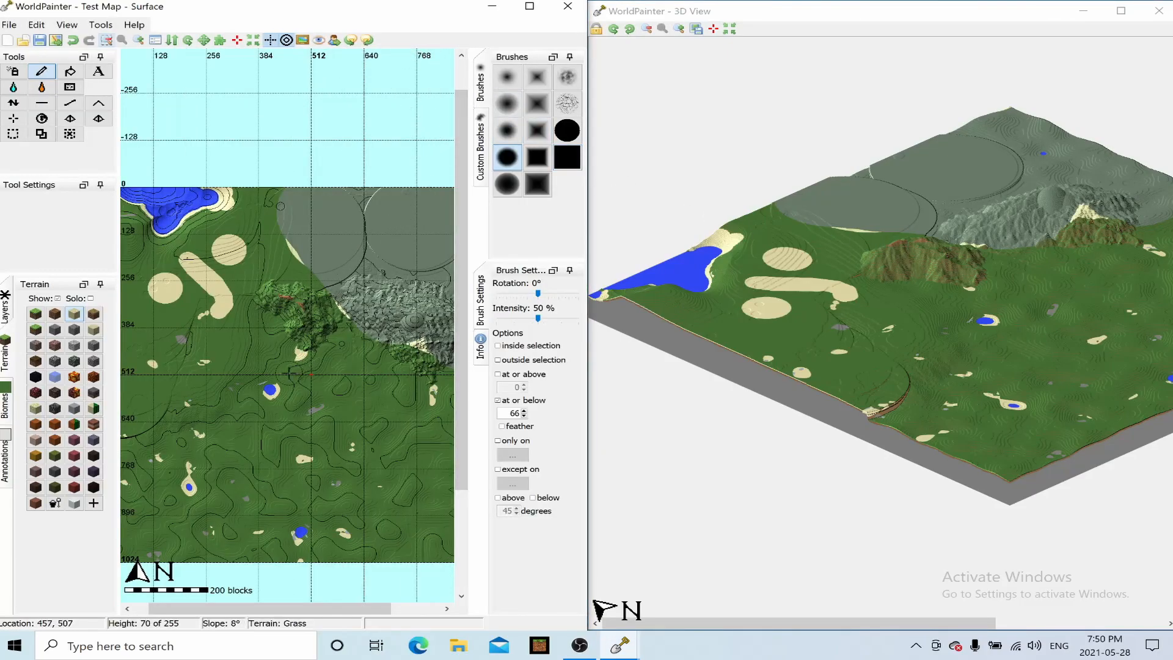
{"action": "mouse_move", "coordinate": [299, 349]}
{"action": "left_mouse_down"}
{"action": "mouse_move", "coordinate": [254, 349]}
{"action": "mouse_move", "coordinate": [256, 322]}
{"action": "mouse_move", "coordinate": [355, 344]}
{"action": "mouse_move", "coordinate": [354, 403]}
{"action": "mouse_move", "coordinate": [278, 423]}
{"action": "mouse_move", "coordinate": [344, 396]}
{"action": "left_mouse_up"}
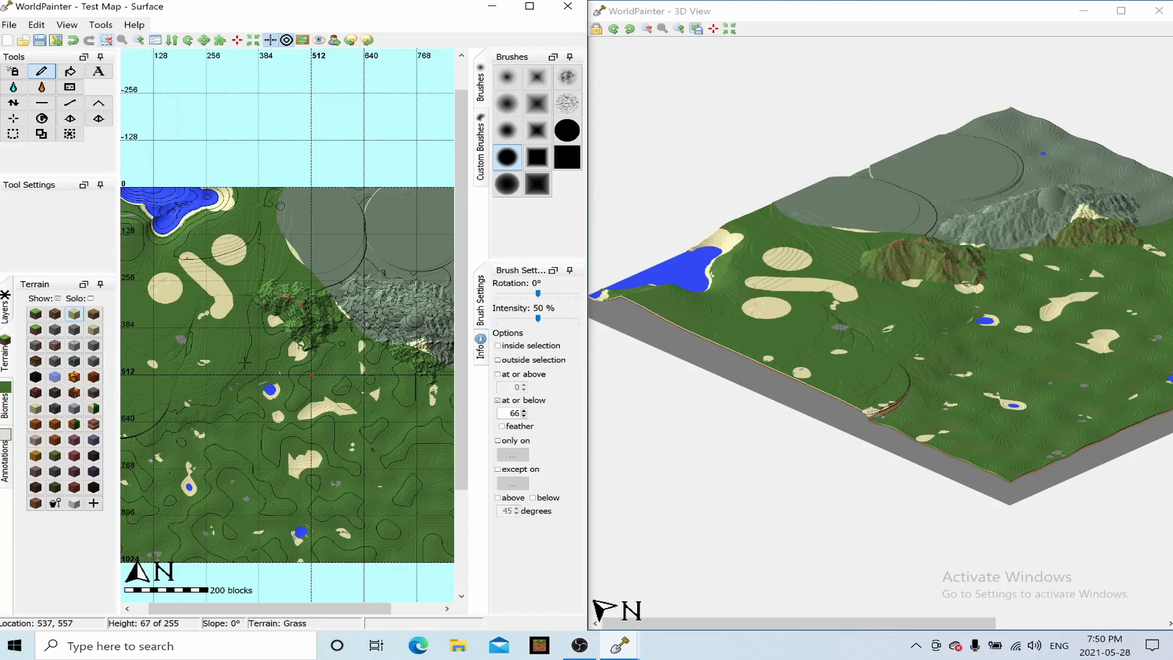
Raise a rugged ridge southwest of the central green mountain and roughen the grey stone area, using the Mountain tool with a custom brush
{"action": "left_click", "coordinate": [98, 103]}
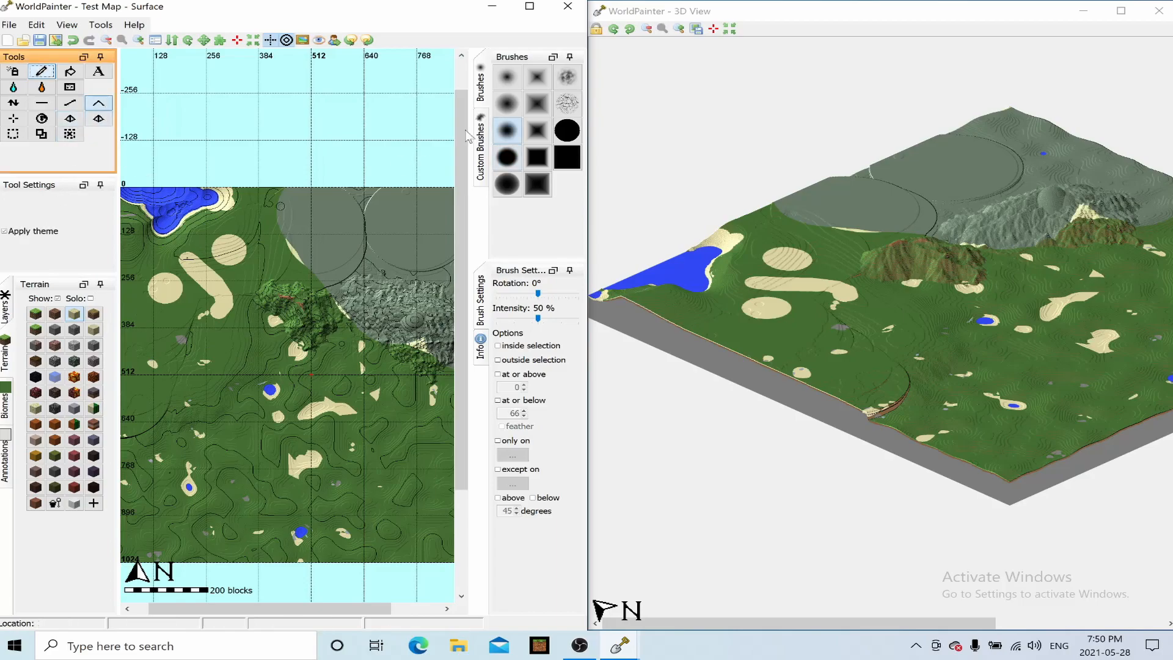
{"action": "left_click", "coordinate": [481, 149]}
{"action": "left_click", "coordinate": [567, 77]}
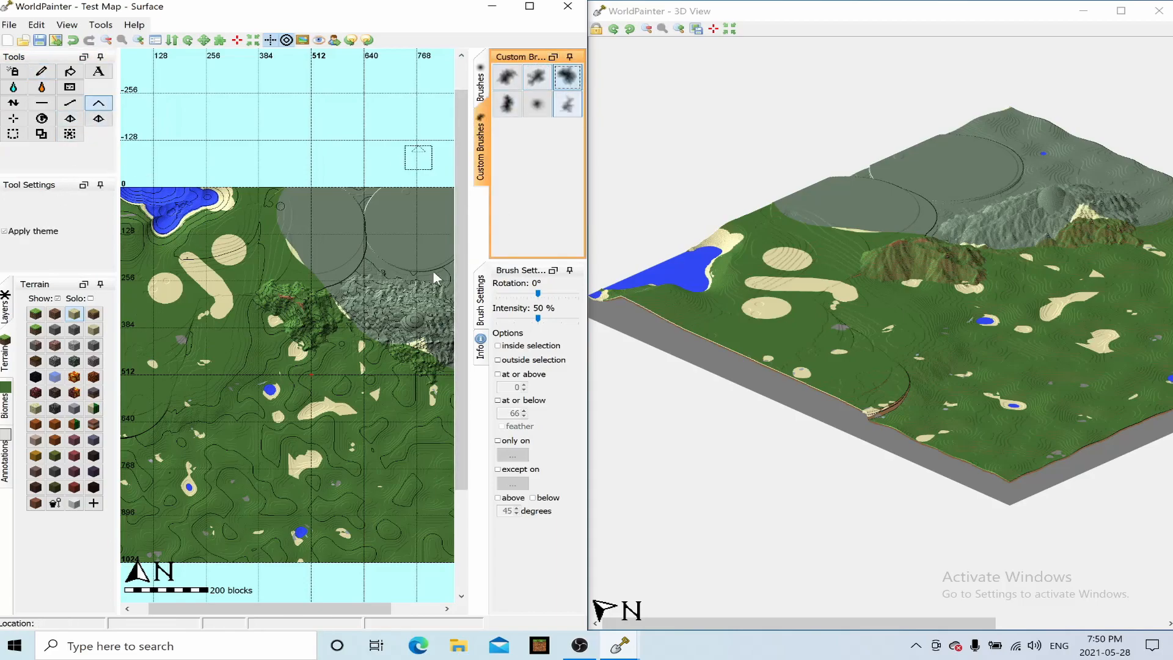
{"action": "left_click", "coordinate": [247, 365]}
{"action": "scroll", "coordinate": [233, 350], "scroll_direction": "down", "scroll_amount": 11}
{"action": "scroll", "coordinate": [233, 350], "scroll_direction": "down", "scroll_amount": 3}
{"action": "left_click_drag", "start_coordinate": [232, 351], "coordinate": [232, 352]}
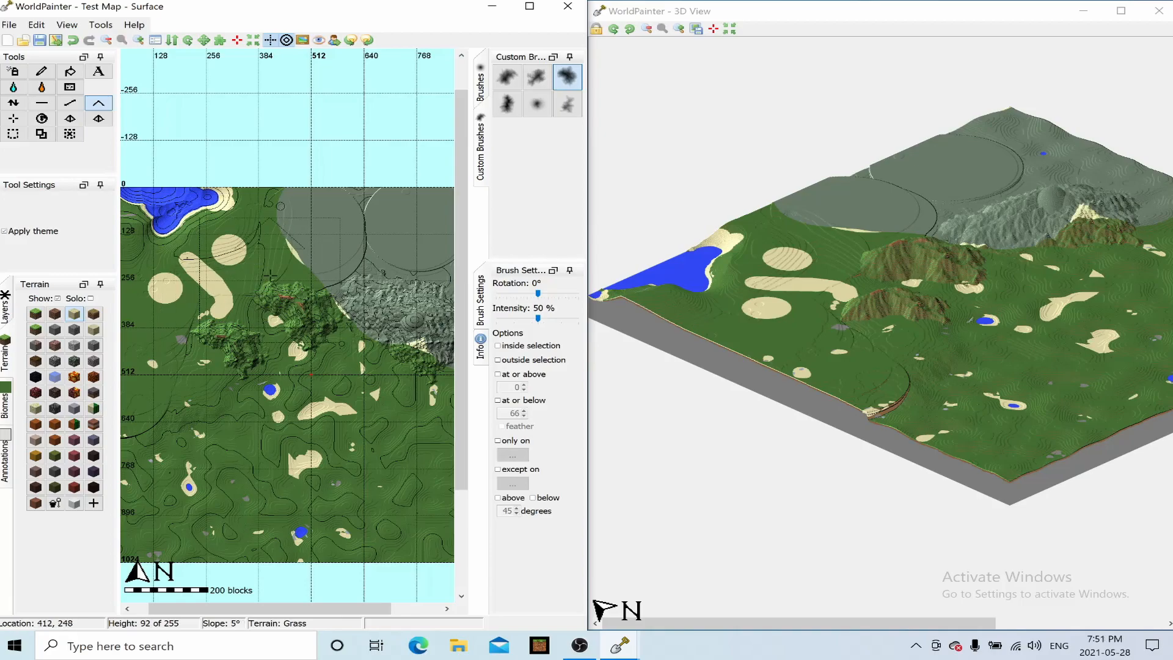
{"action": "left_click", "coordinate": [360, 248]}
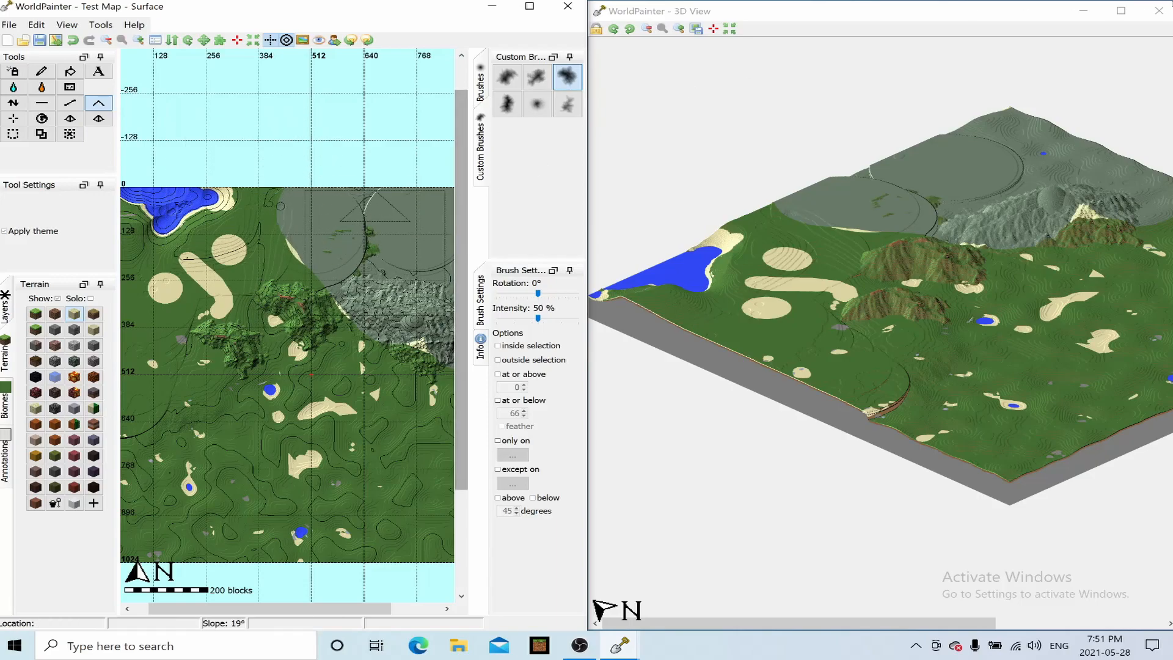
Close the 3D view and the Test Map world
{"action": "left_click", "coordinate": [1164, 16]}
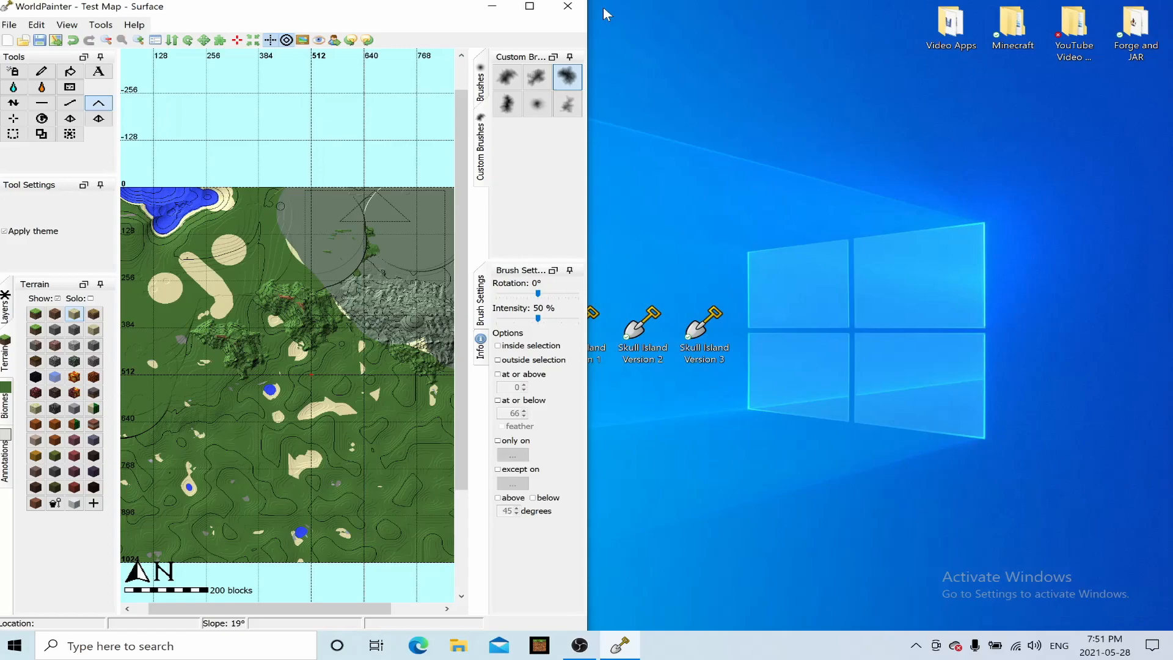
{"action": "left_click", "coordinate": [567, 6]}
{"action": "left_click", "coordinate": [282, 337]}
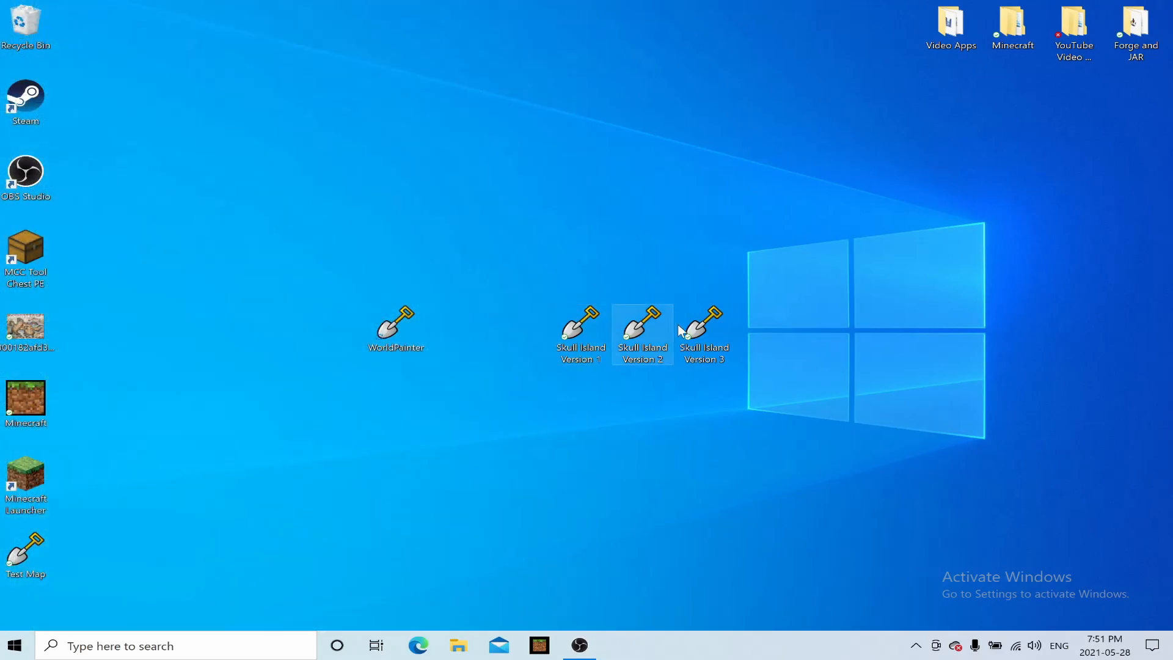
Open the Skull Island Version 1 world from the desktop, cancel the updater download, and maximize the editor window
{"action": "double_click", "coordinate": [585, 322]}
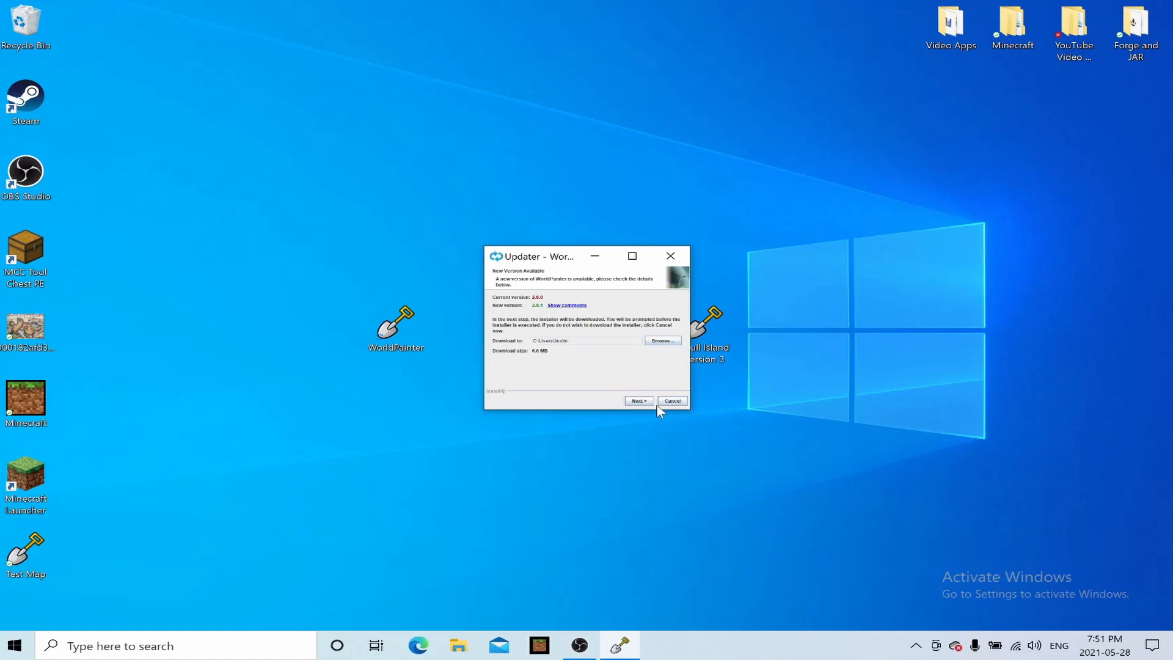
{"action": "left_click", "coordinate": [638, 401]}
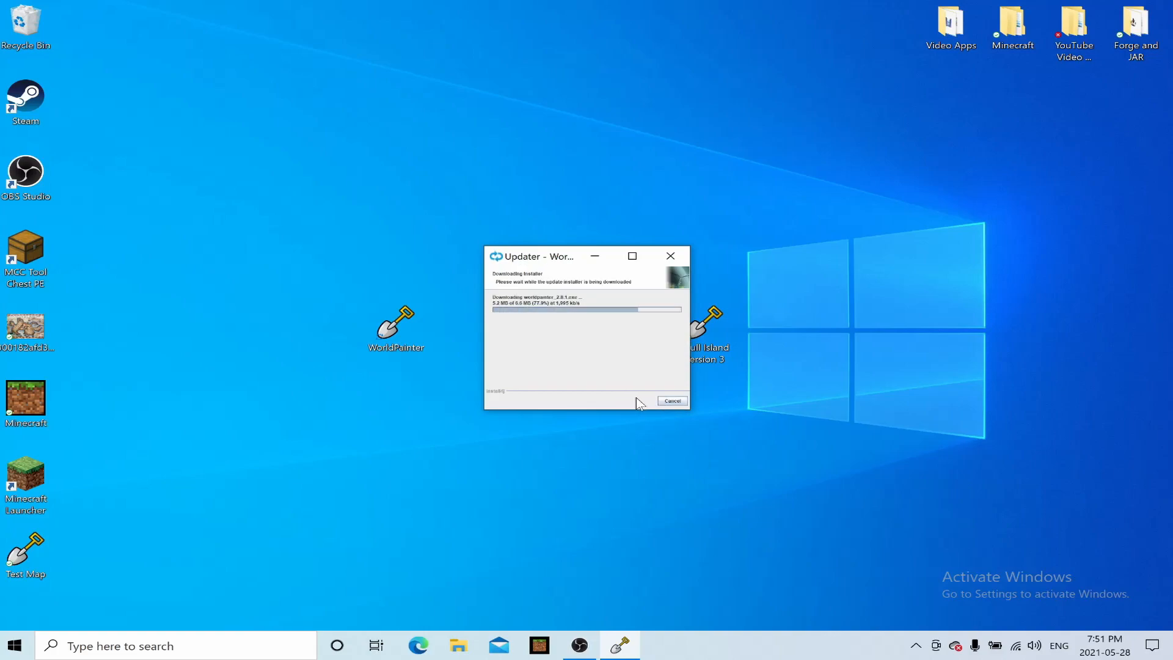
{"action": "left_click", "coordinate": [561, 325]}
{"action": "left_click", "coordinate": [670, 401]}
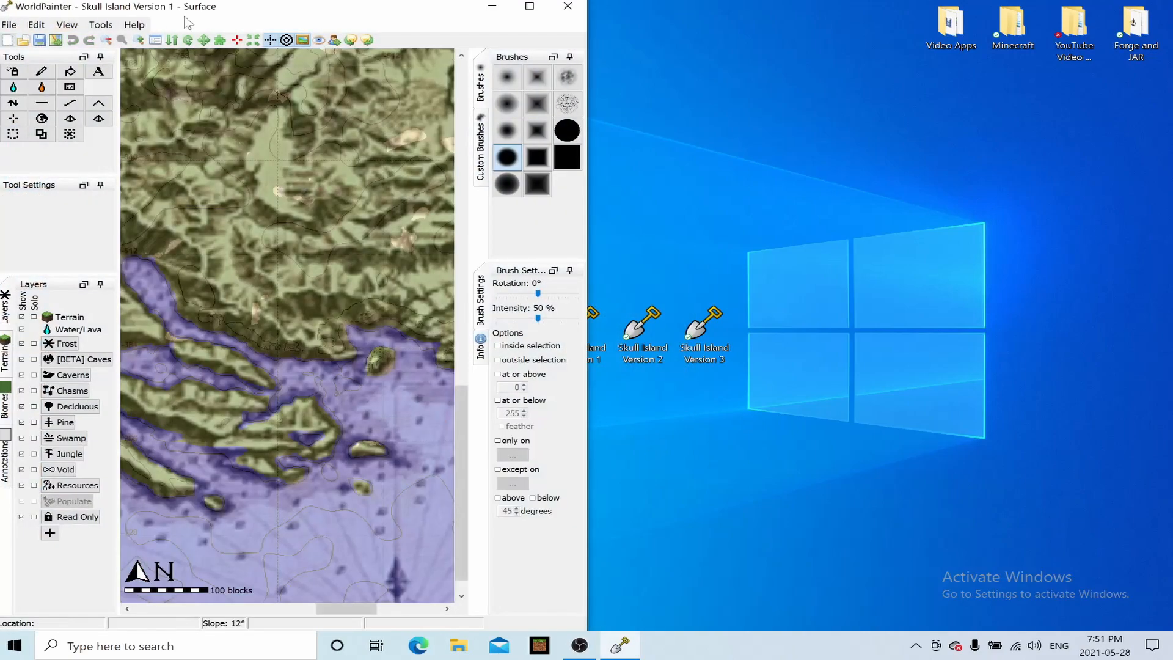
{"action": "left_click", "coordinate": [530, 6]}
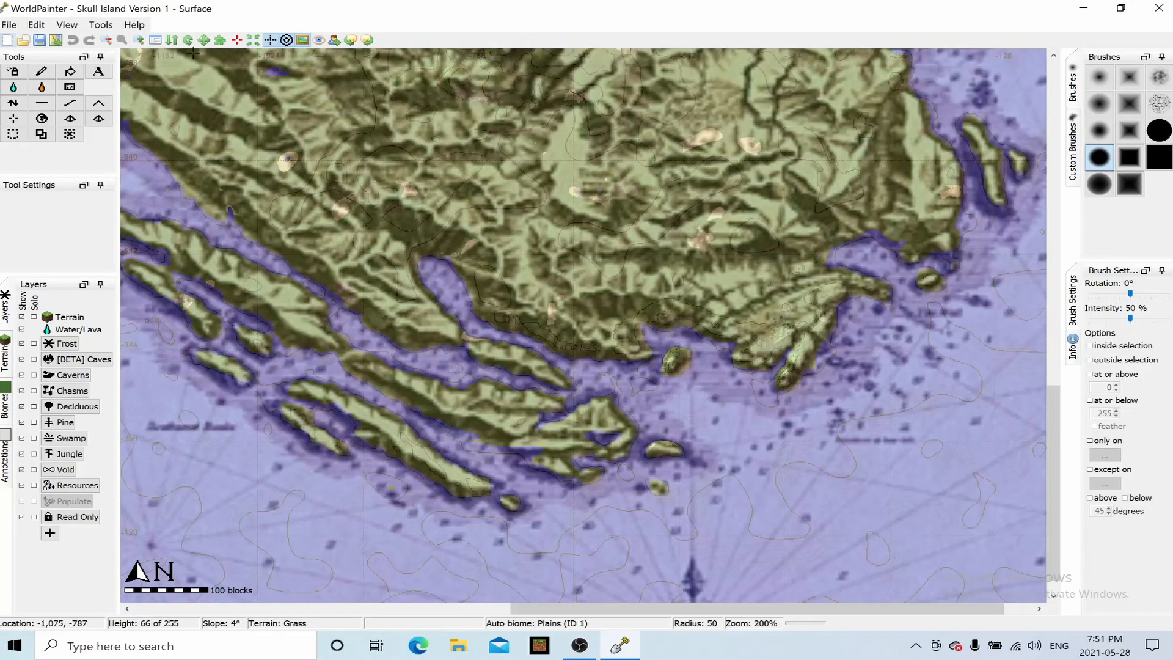
Compare the whole Skull Island terrain at 50% zoom with its reference map by switching the image overlay off, on and off again
{"action": "left_click", "coordinate": [106, 41]}
{"action": "left_click", "coordinate": [106, 41]}
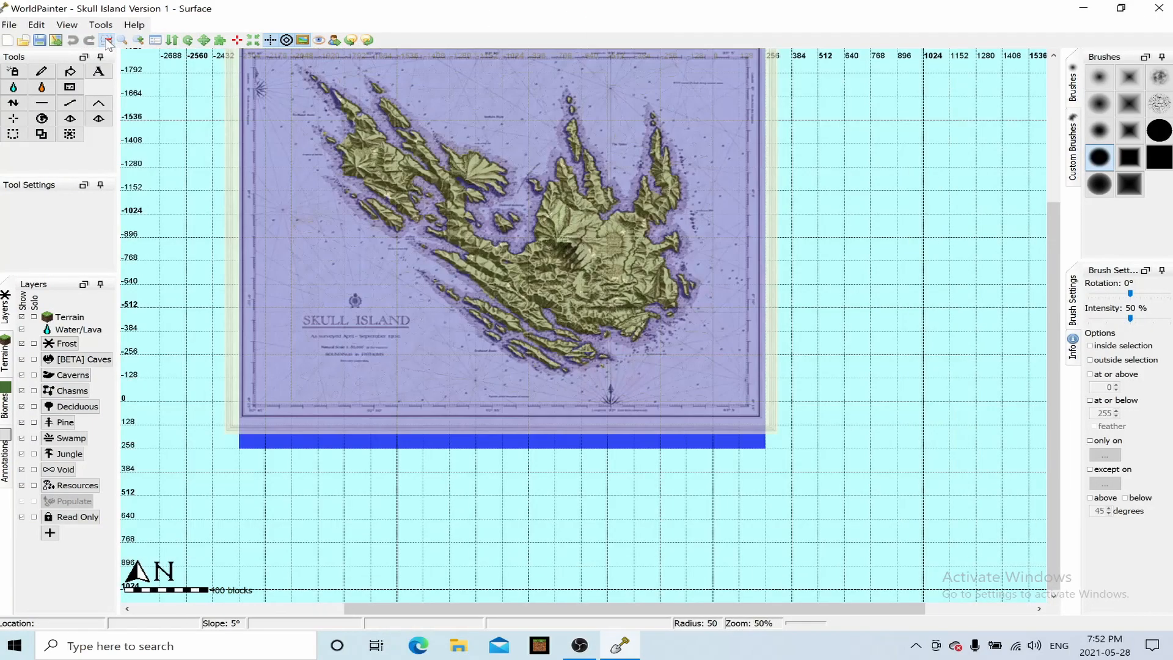
{"action": "left_click_drag", "start_coordinate": [1046, 262], "coordinate": [1015, 182]}
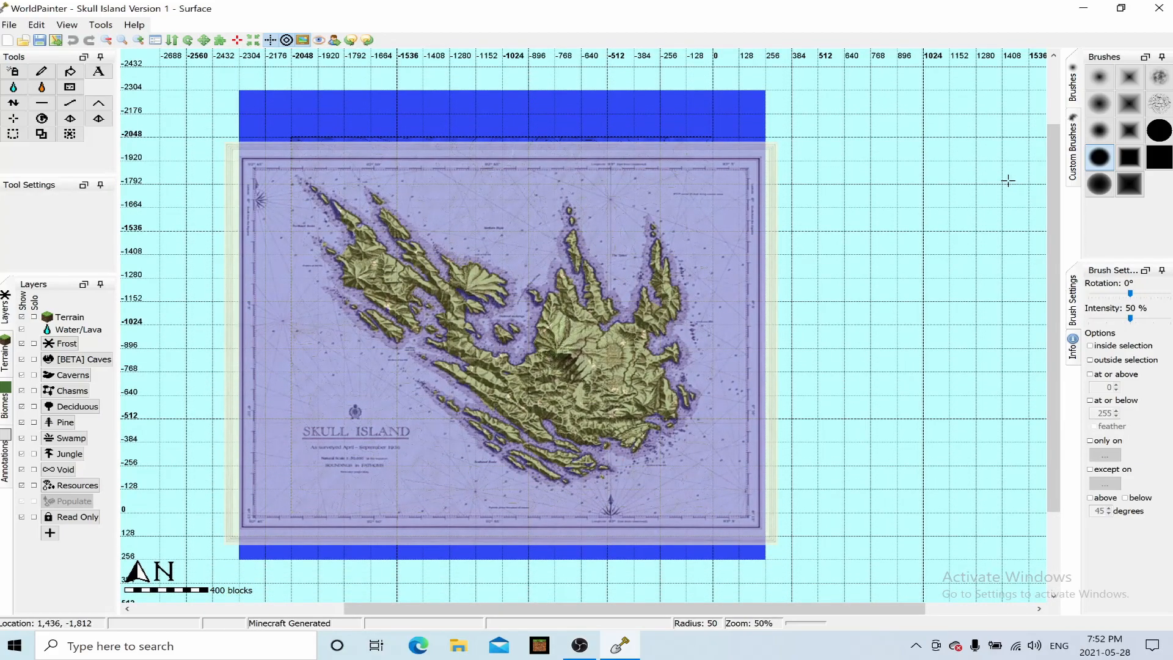
{"action": "left_click", "coordinate": [303, 41]}
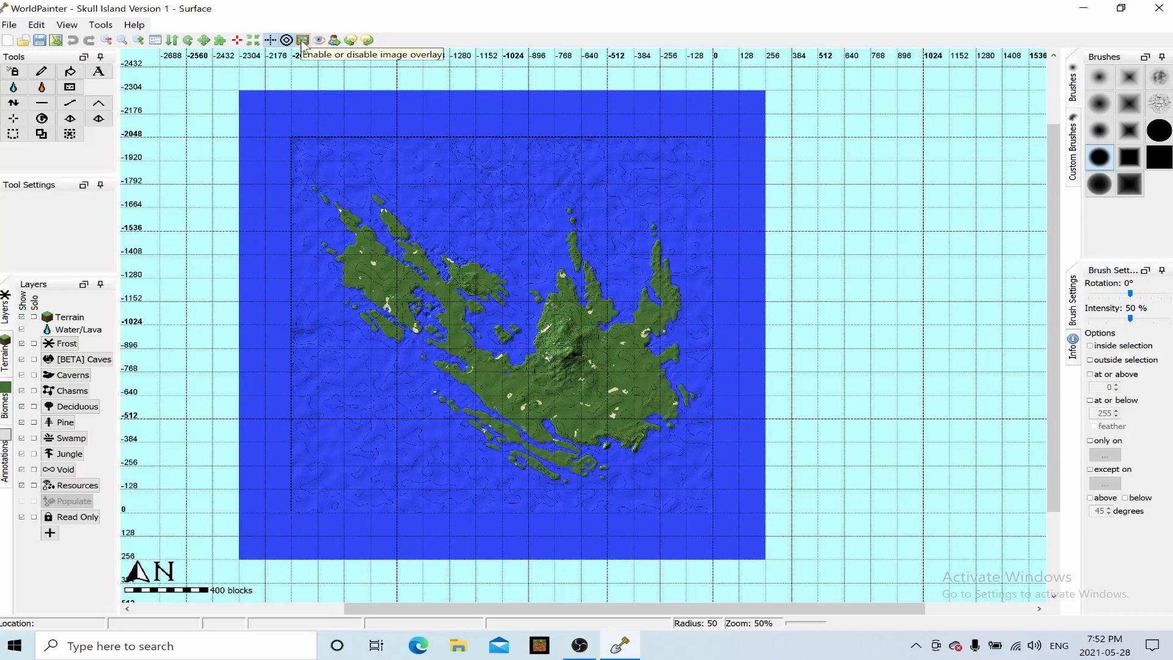
{"action": "left_click", "coordinate": [303, 41]}
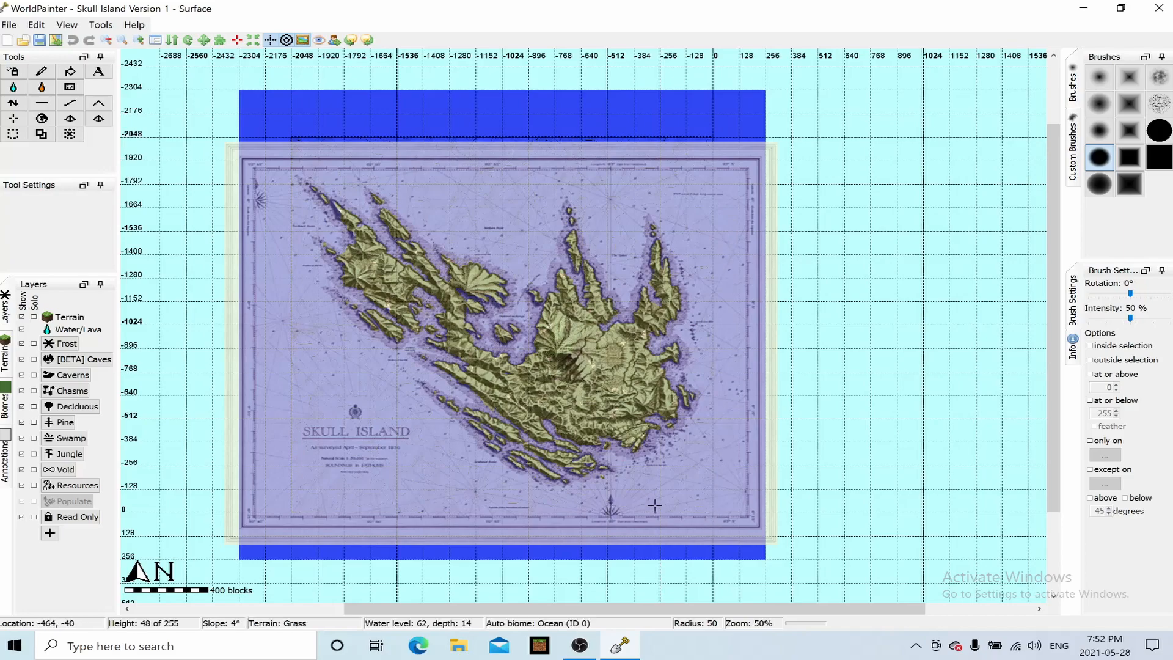
{"action": "left_click", "coordinate": [303, 39]}
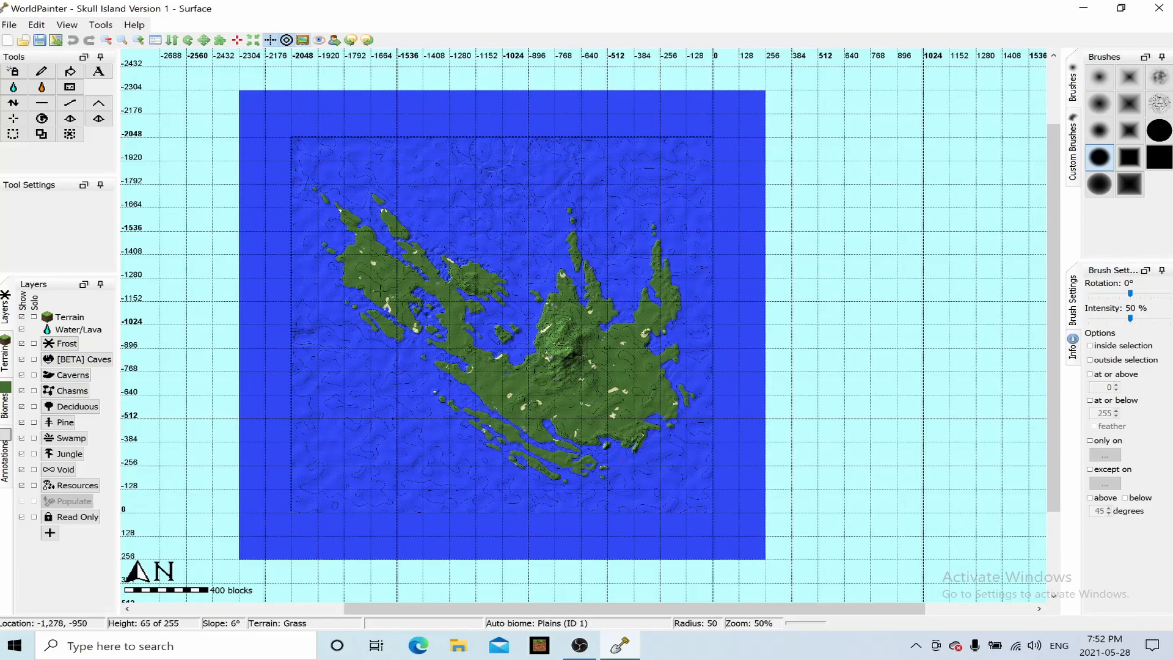
Show Skull Island in the 3D view and examine the main island, its mountain and the surrounding small islands
{"action": "left_click", "coordinate": [66, 24]}
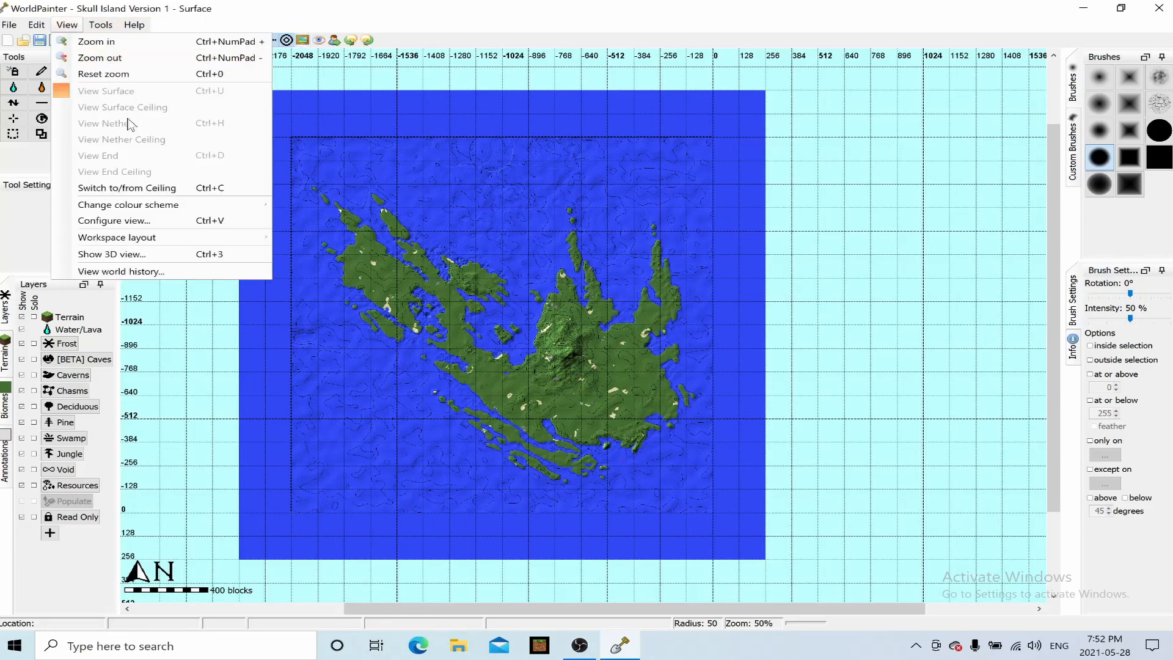
{"action": "left_click", "coordinate": [122, 254]}
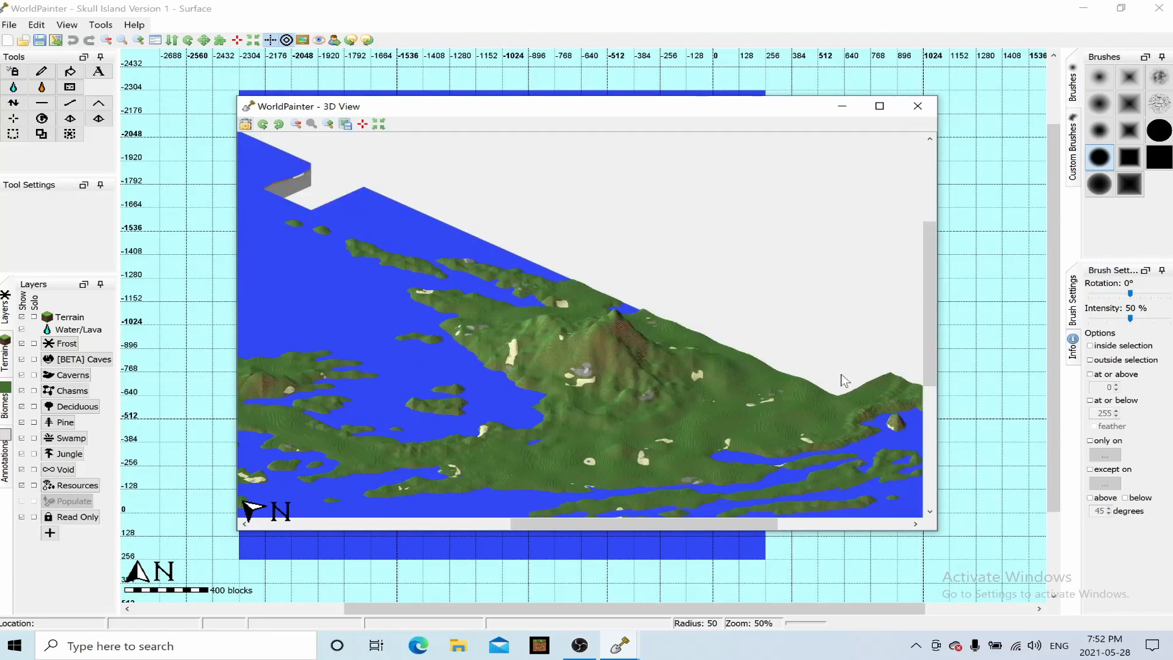
{"action": "left_click_drag", "start_coordinate": [769, 517], "coordinate": [583, 399]}
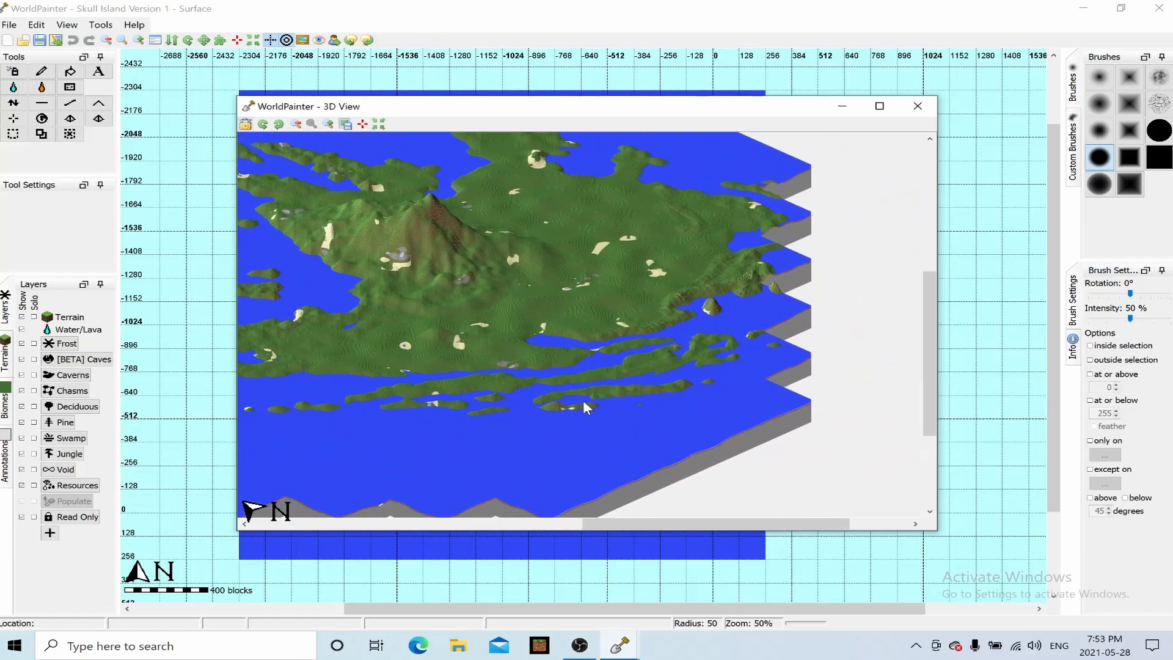
{"action": "left_click_drag", "start_coordinate": [633, 308], "coordinate": [673, 299]}
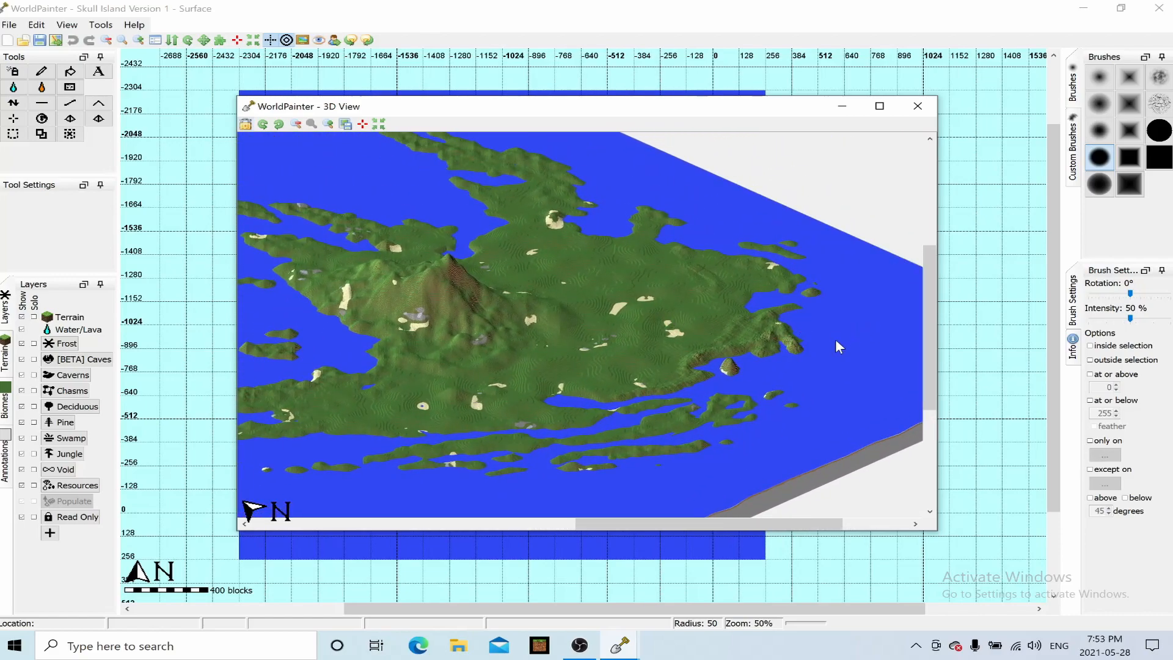
{"action": "left_click_drag", "start_coordinate": [852, 379], "coordinate": [754, 396]}
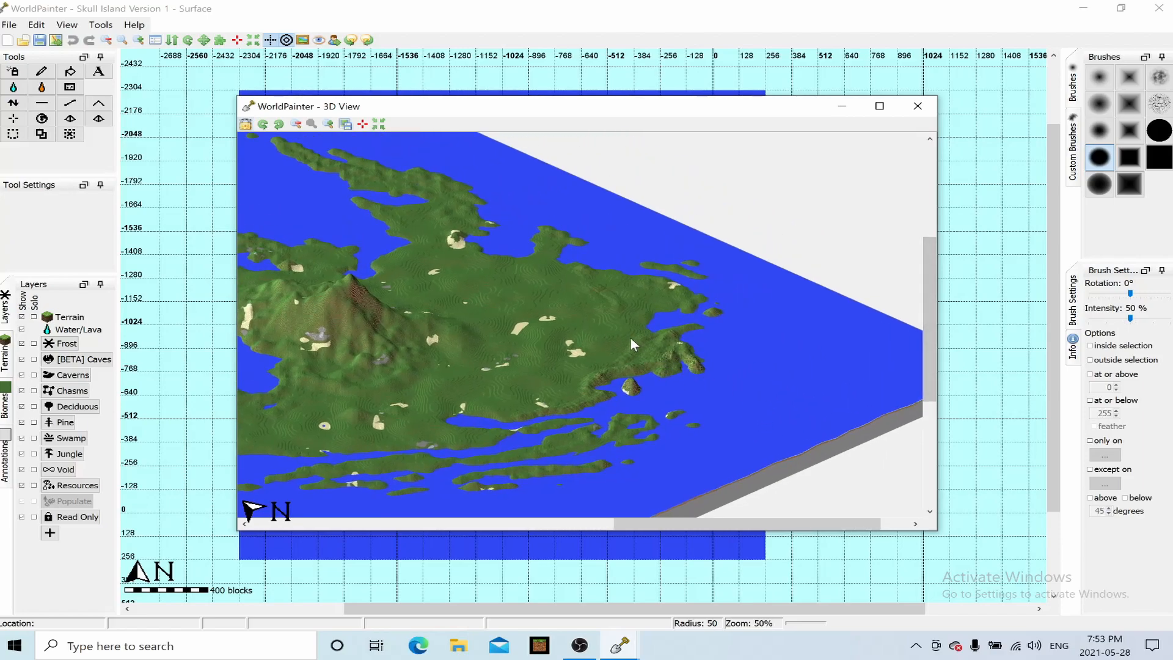
{"action": "scroll", "coordinate": [630, 338], "scroll_direction": "down", "scroll_amount": 1}
{"action": "left_click_drag", "start_coordinate": [676, 257], "coordinate": [669, 276]}
{"action": "scroll", "coordinate": [668, 275], "scroll_direction": "down", "scroll_amount": 1}
{"action": "scroll", "coordinate": [668, 275], "scroll_direction": "up", "scroll_amount": 5}
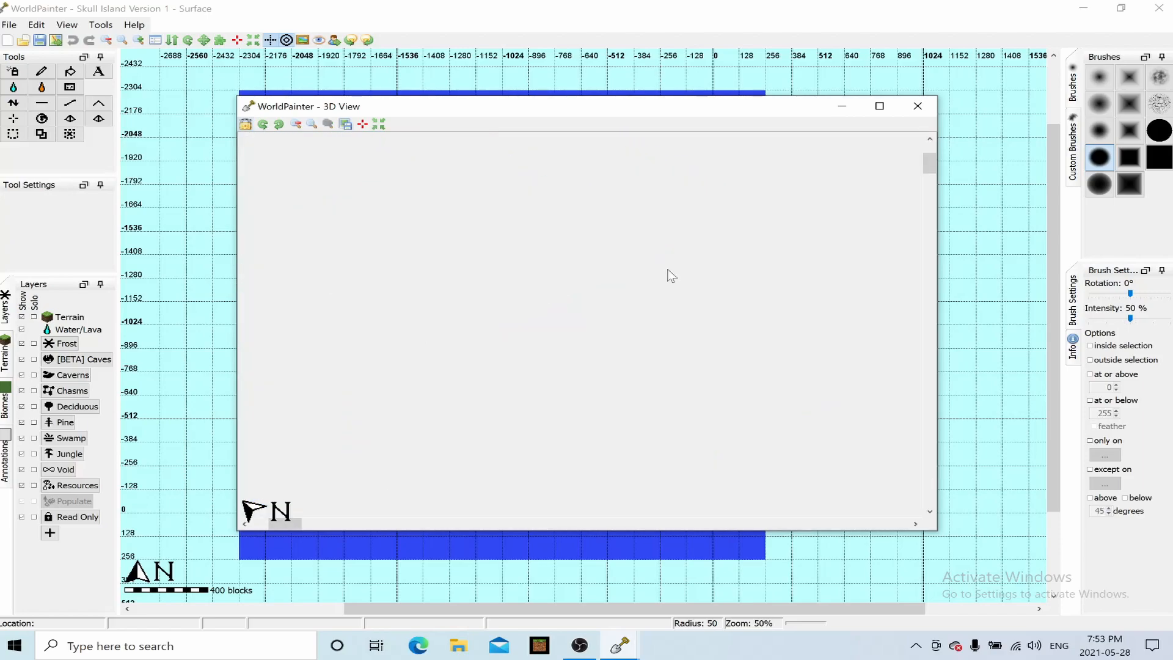
{"action": "mouse_move", "coordinate": [930, 166]}
{"action": "left_mouse_down"}
{"action": "mouse_move", "coordinate": [930, 147]}
{"action": "mouse_move", "coordinate": [930, 203]}
{"action": "mouse_move", "coordinate": [930, 144]}
{"action": "left_mouse_up"}
{"action": "left_click_drag", "start_coordinate": [292, 524], "coordinate": [705, 524]}
{"action": "scroll", "coordinate": [702, 329], "scroll_direction": "down", "scroll_amount": 3}
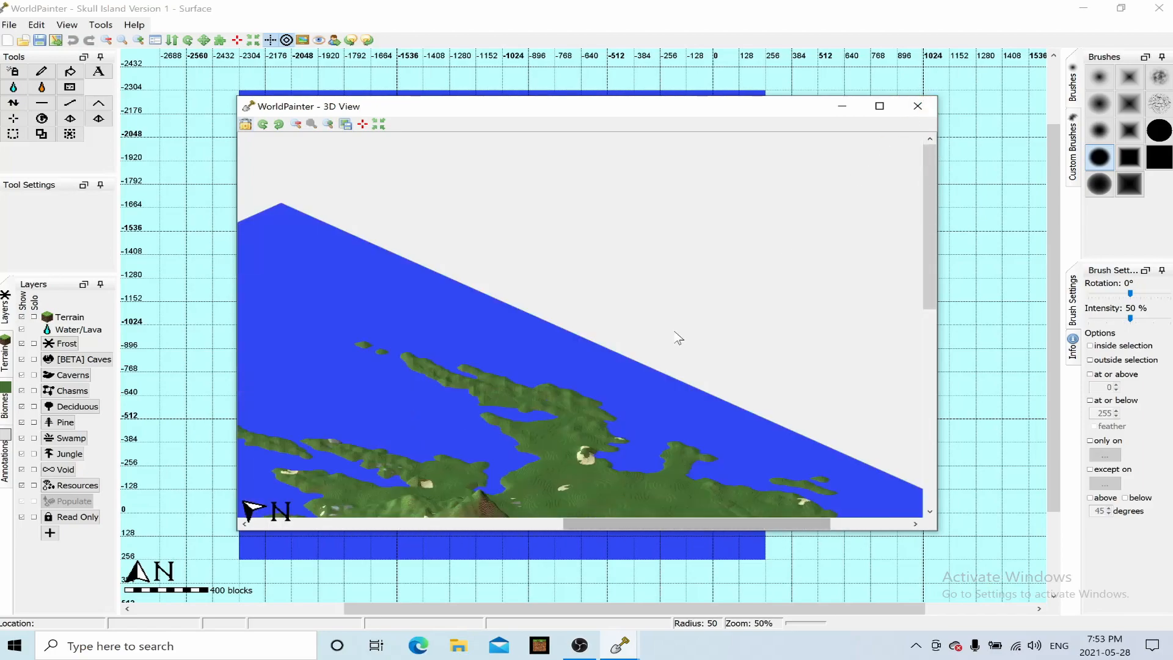
{"action": "scroll", "coordinate": [678, 333], "scroll_direction": "down", "scroll_amount": 1}
{"action": "scroll", "coordinate": [864, 235], "scroll_direction": "up", "scroll_amount": 1}
{"action": "left_click_drag", "start_coordinate": [825, 371], "coordinate": [620, 307]}
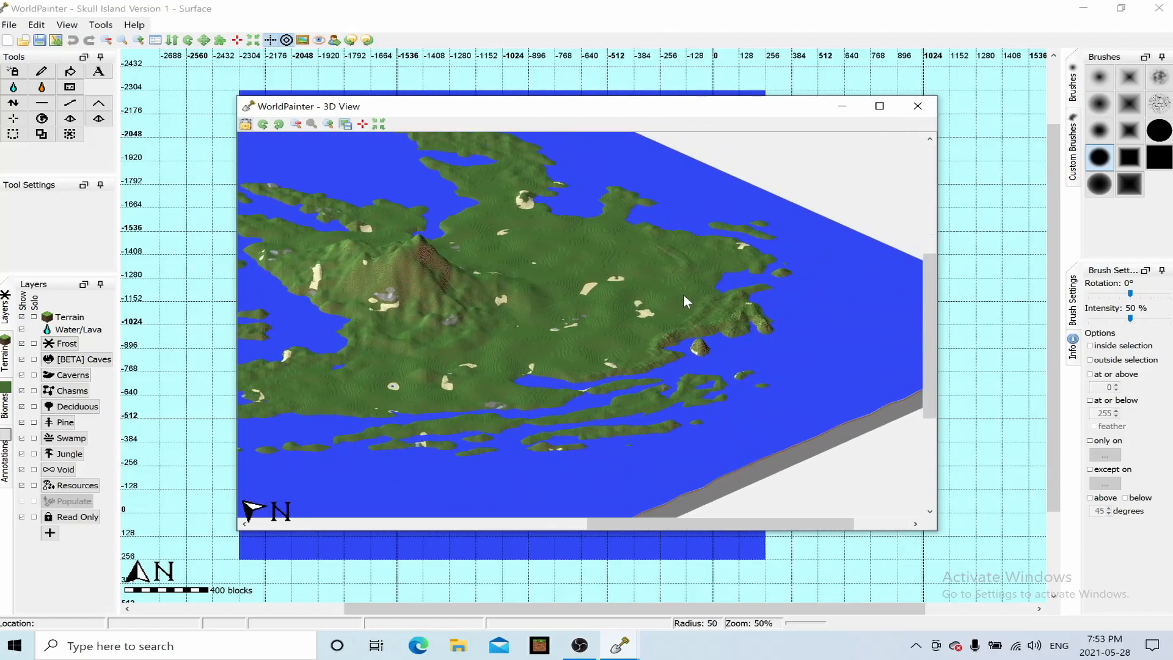
Inspect the steep coastal hills and the cone-shaped islet at the island's tip up close, and close the 3D view
{"action": "scroll", "coordinate": [766, 319], "scroll_direction": "down", "scroll_amount": 1}
{"action": "scroll", "coordinate": [765, 315], "scroll_direction": "up", "scroll_amount": 2}
{"action": "left_click_drag", "start_coordinate": [792, 328], "coordinate": [445, 283]}
{"action": "left_click_drag", "start_coordinate": [781, 294], "coordinate": [523, 295]}
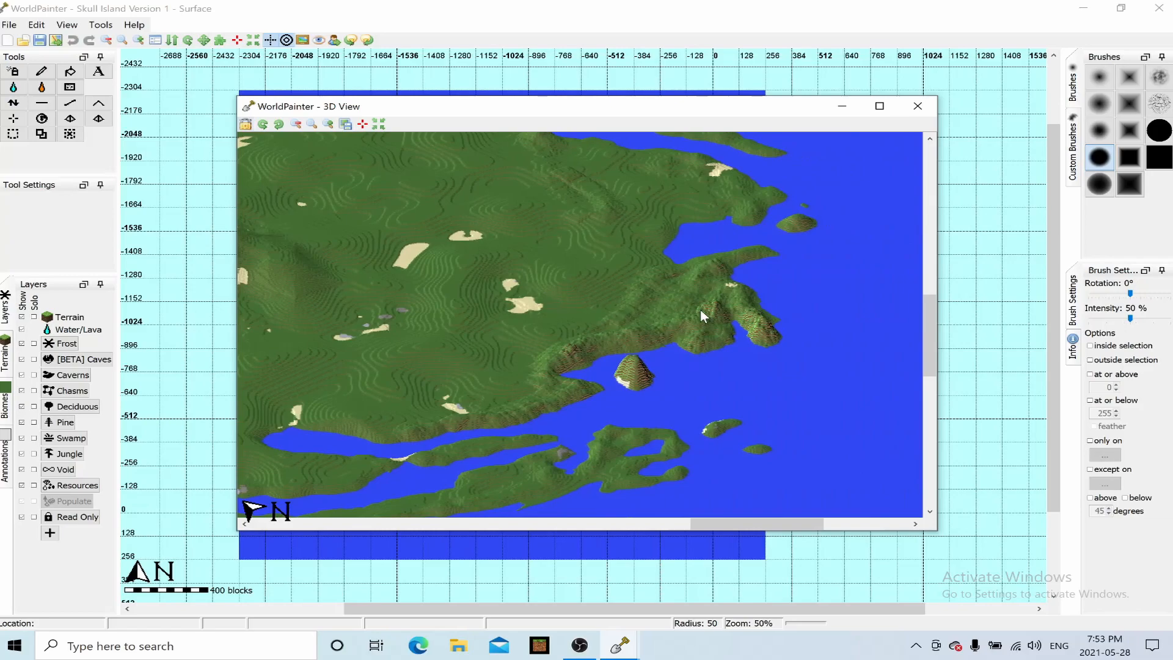
{"action": "scroll", "coordinate": [701, 309], "scroll_direction": "up", "scroll_amount": 1}
{"action": "left_click_drag", "start_coordinate": [736, 328], "coordinate": [572, 330]}
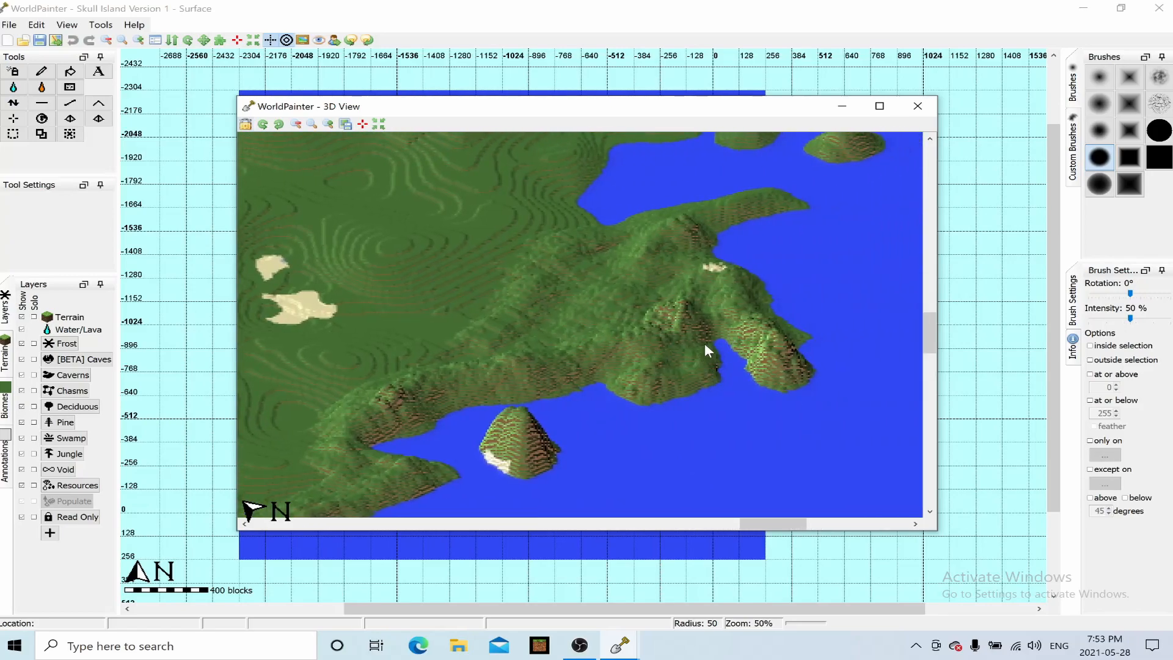
{"action": "left_click", "coordinate": [918, 106]}
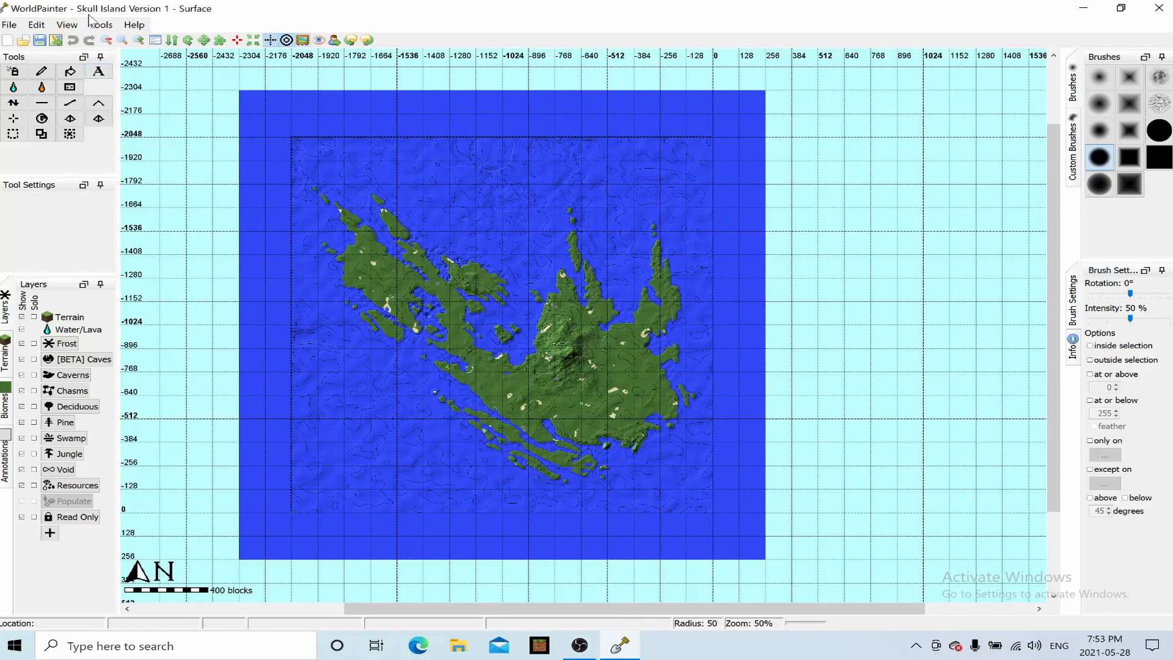
Open the settings for exporting Skull Island Version 1 as a new Minecraft map and review the underground material choices, keeping Stone Mix
{"action": "left_click", "coordinate": [9, 25]}
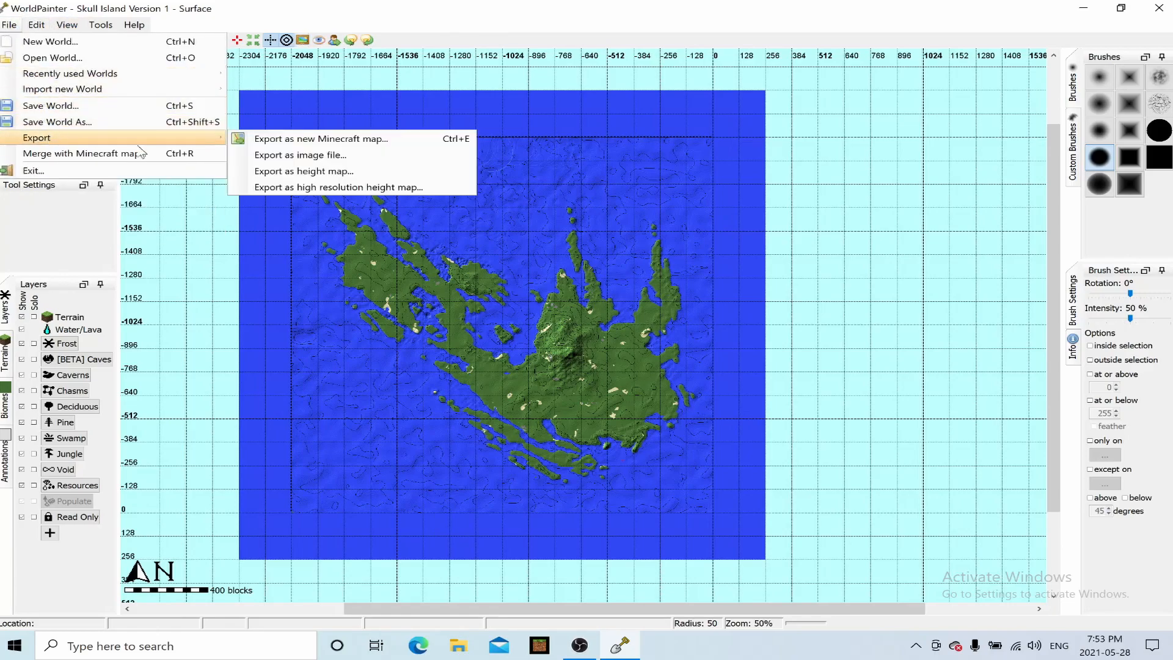
{"action": "mouse_move", "coordinate": [195, 141]}
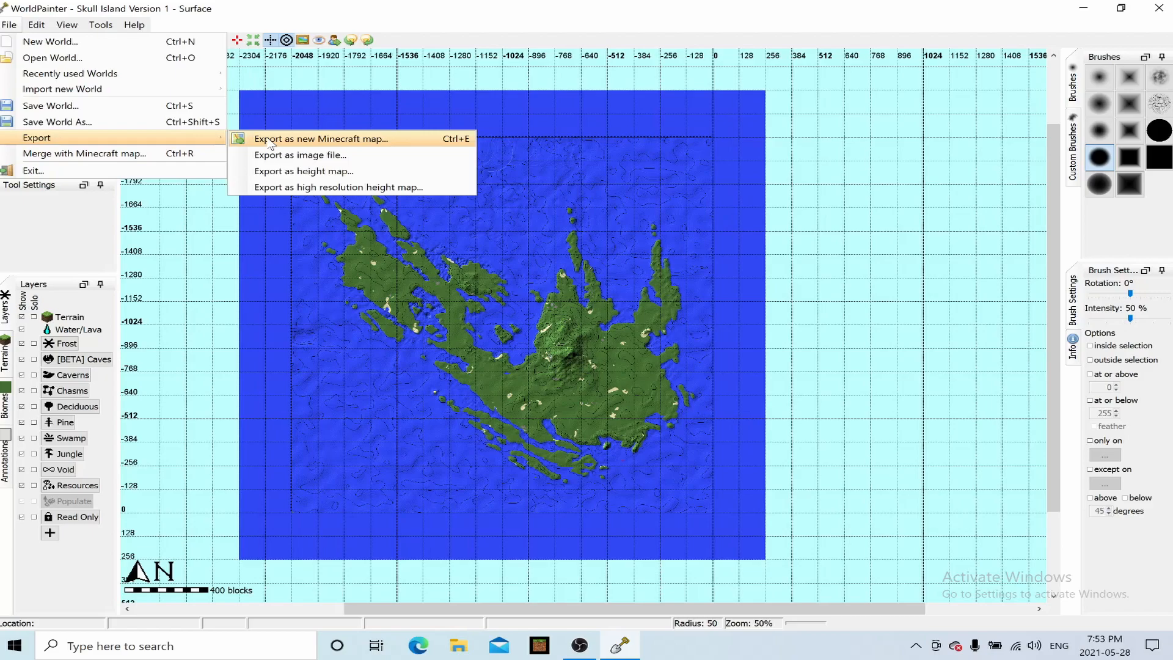
{"action": "left_click", "coordinate": [268, 138]}
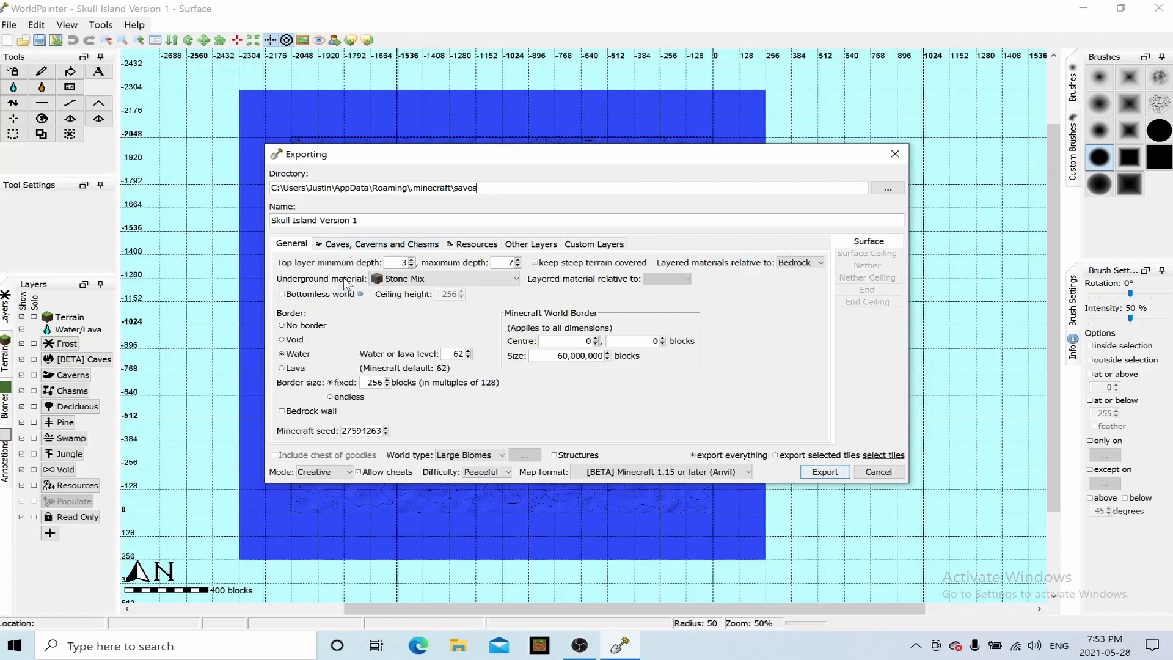
{"action": "left_click", "coordinate": [449, 283]}
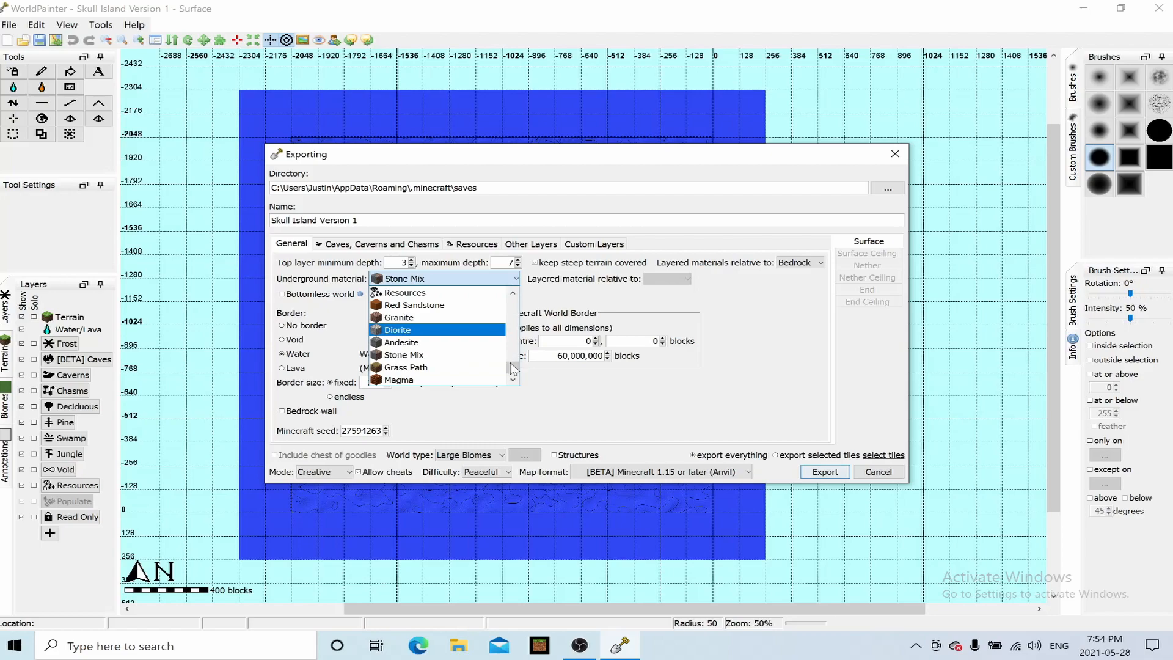
{"action": "mouse_move", "coordinate": [509, 368]}
{"action": "left_mouse_down"}
{"action": "mouse_move", "coordinate": [513, 353]}
{"action": "mouse_move", "coordinate": [513, 368]}
{"action": "left_mouse_up"}
{"action": "left_click", "coordinate": [570, 301]}
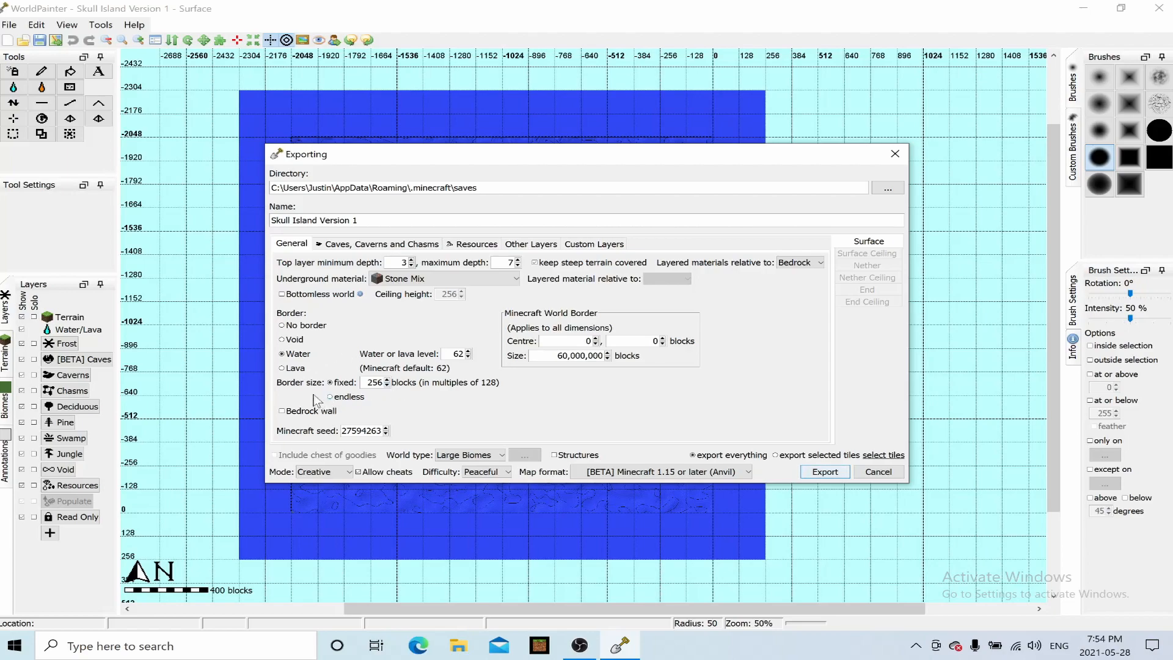
Set the fixed water border size to 5,376 blocks and review the world type choices, keeping Large Biomes
{"action": "left_click", "coordinate": [387, 380]}
{"action": "left_click", "coordinate": [386, 380]}
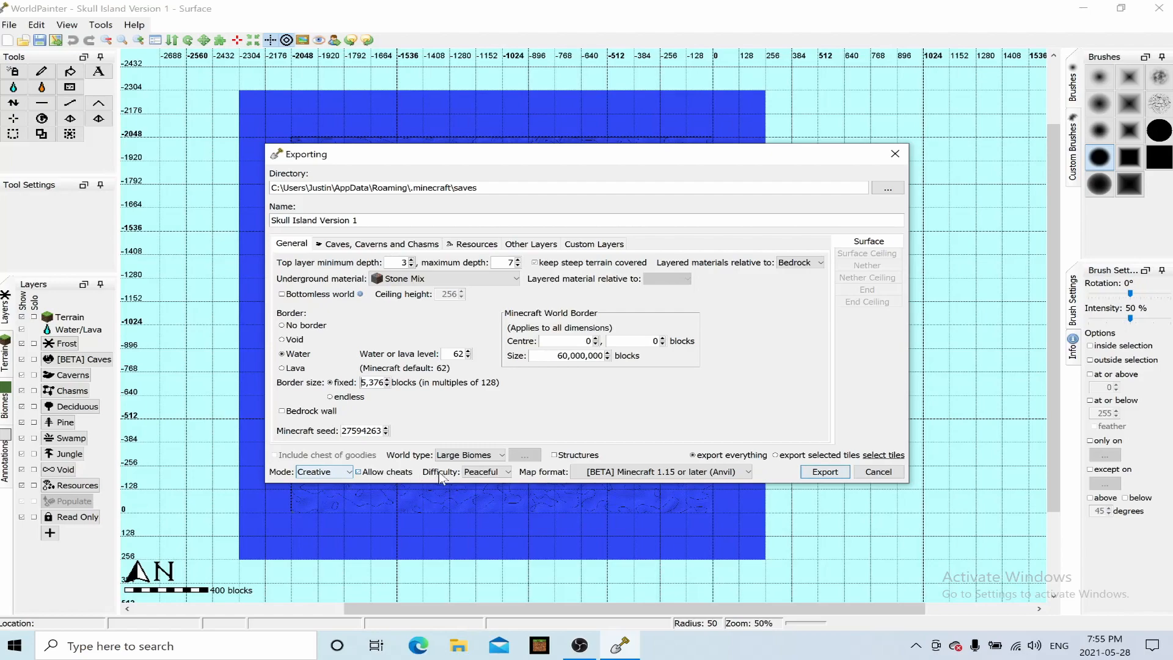
{"action": "left_click", "coordinate": [470, 457]}
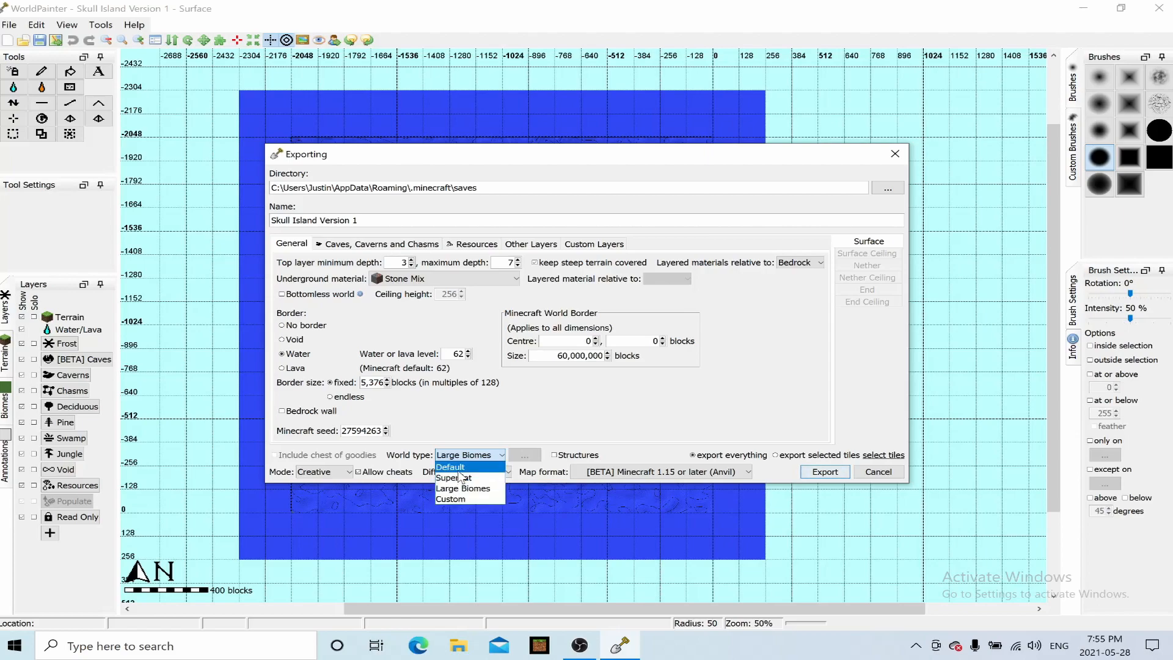
{"action": "left_click", "coordinate": [504, 412]}
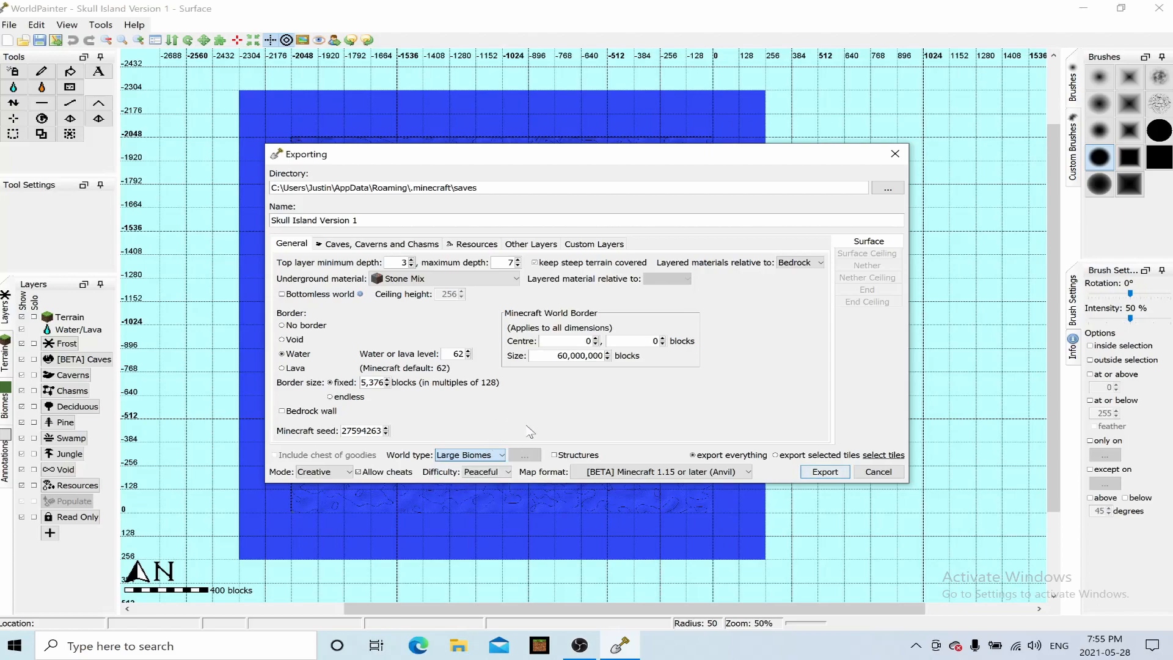
Review the map format and difficulty choices, keeping Minecraft 1.15 or later and Peaceful, and close the export settings without exporting
{"action": "left_click", "coordinate": [693, 472]}
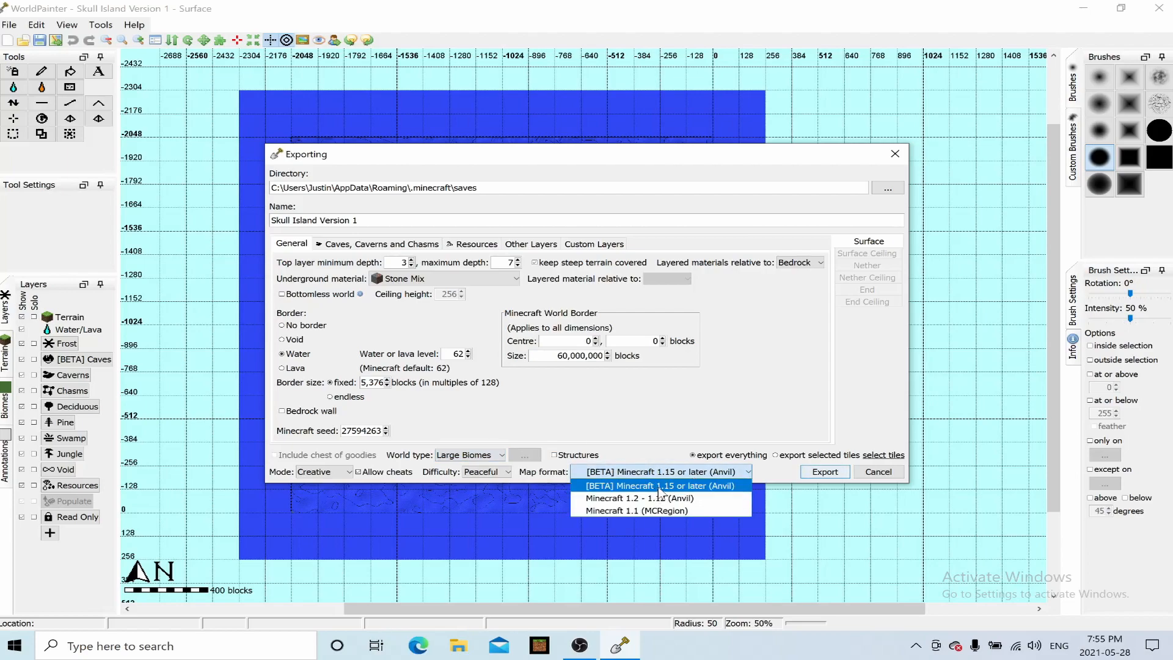
{"action": "left_click", "coordinate": [634, 408]}
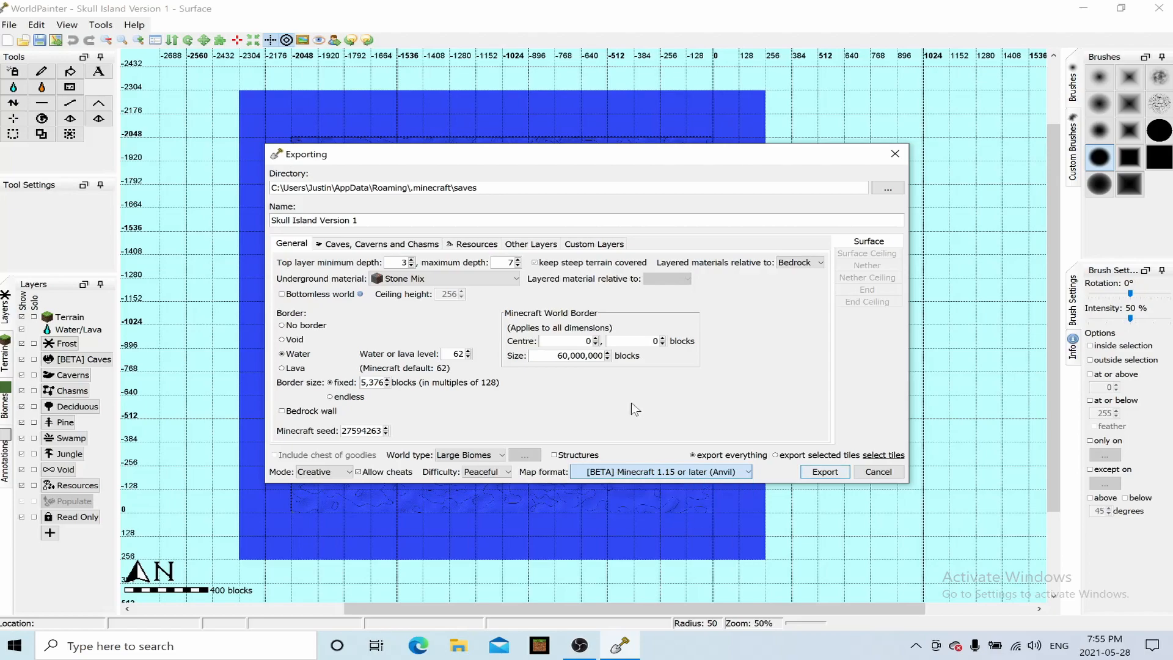
{"action": "left_click", "coordinate": [512, 473]}
{"action": "left_click", "coordinate": [572, 409]}
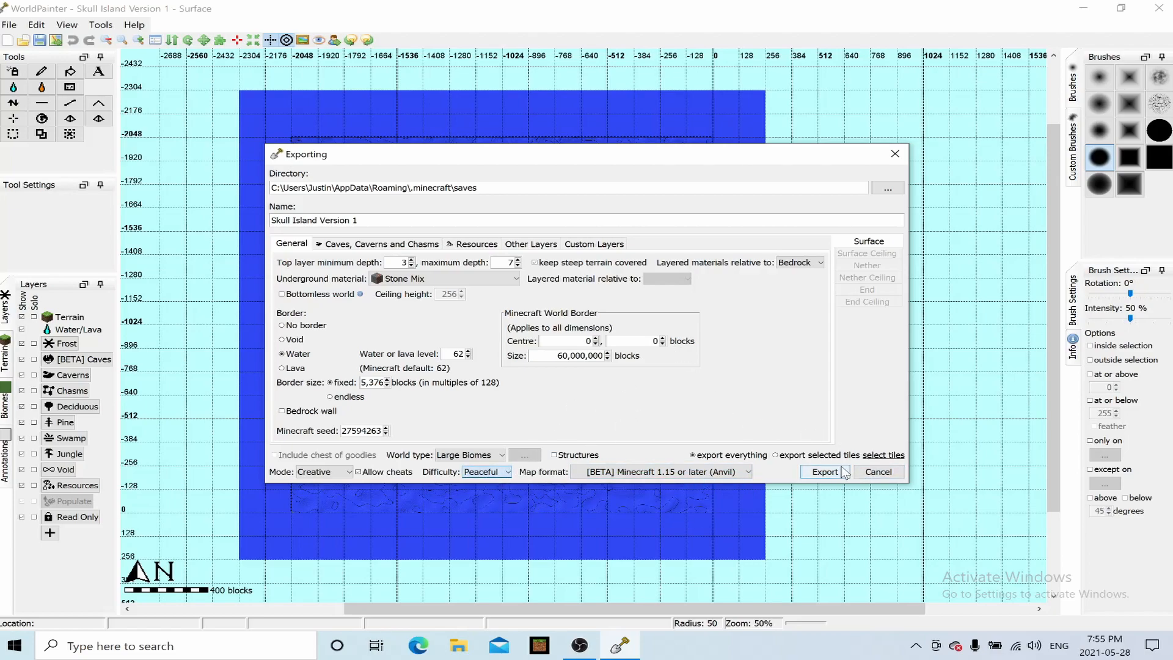
{"action": "left_click", "coordinate": [894, 155]}
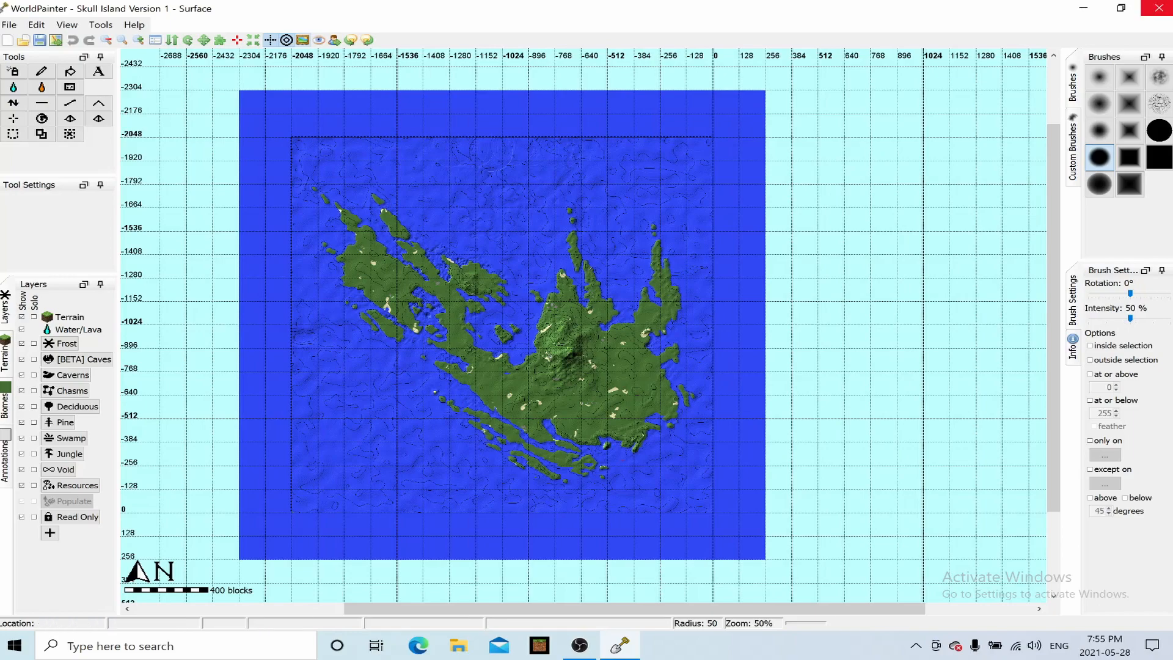
Close Skull Island Version 1 and open Skull Island Version 2 from the desktop, downloading the offered update but postponing its installation
{"action": "left_click", "coordinate": [1159, 9]}
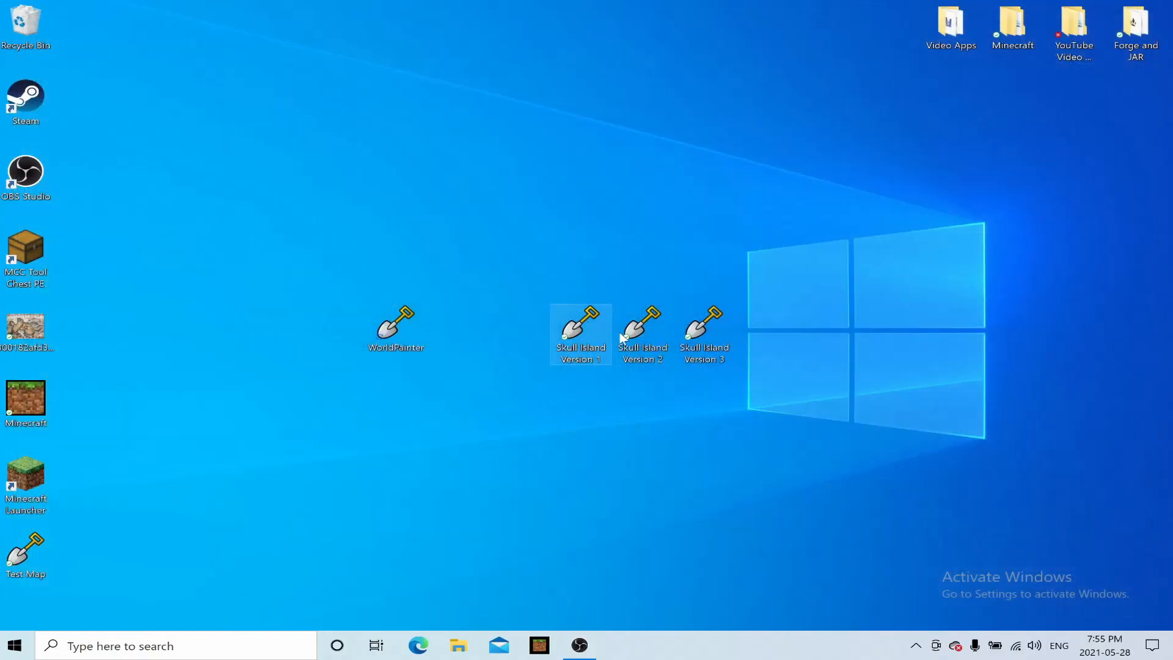
{"action": "double_click", "coordinate": [639, 327]}
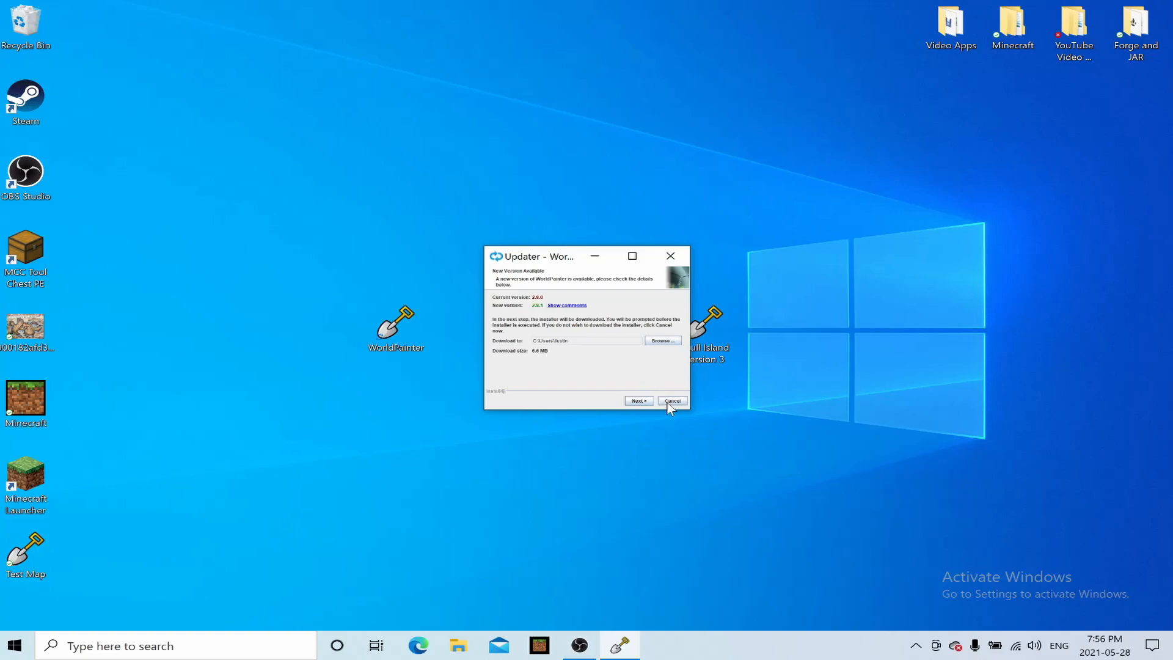
{"action": "left_click", "coordinate": [642, 401]}
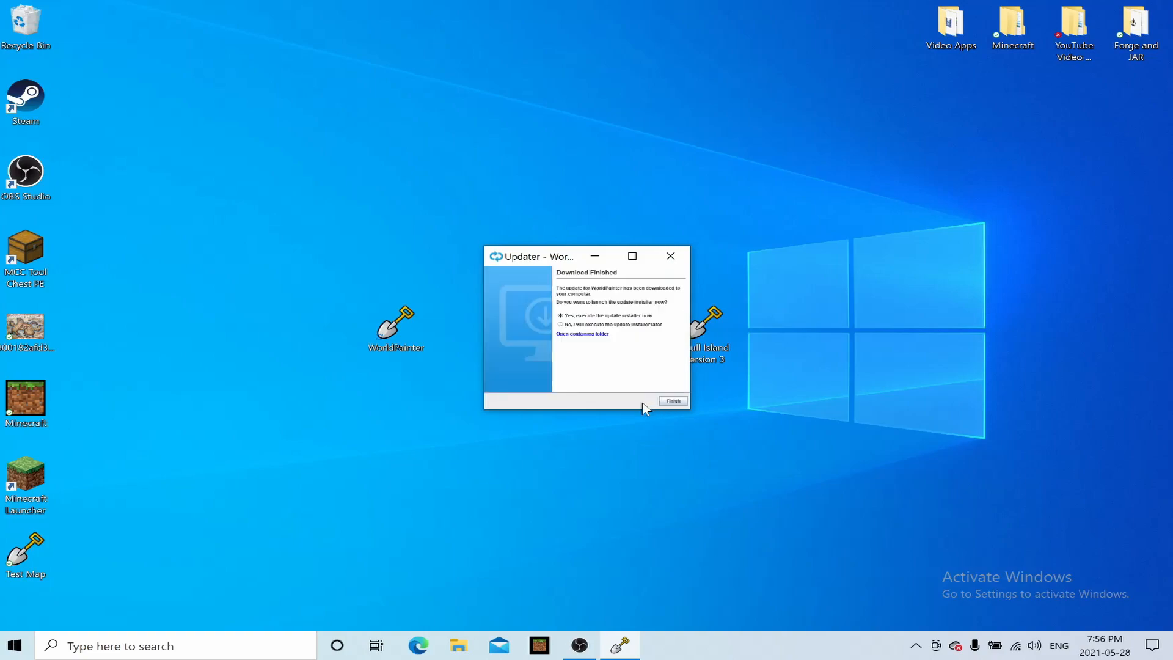
{"action": "left_click", "coordinate": [561, 324]}
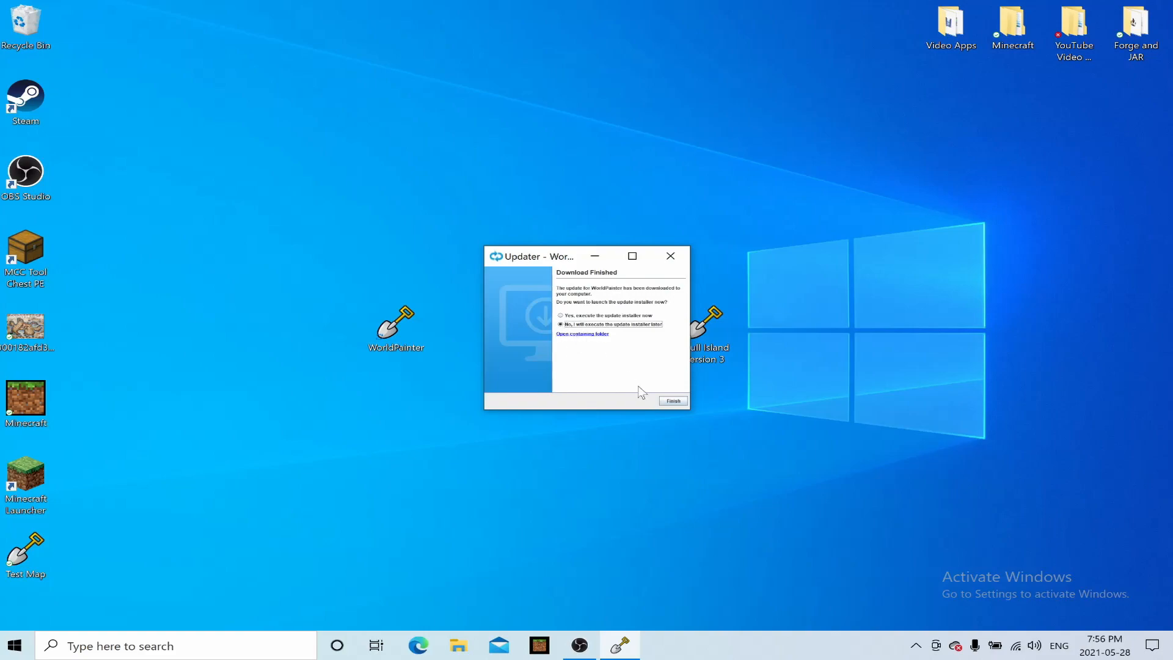
{"action": "left_click", "coordinate": [675, 401]}
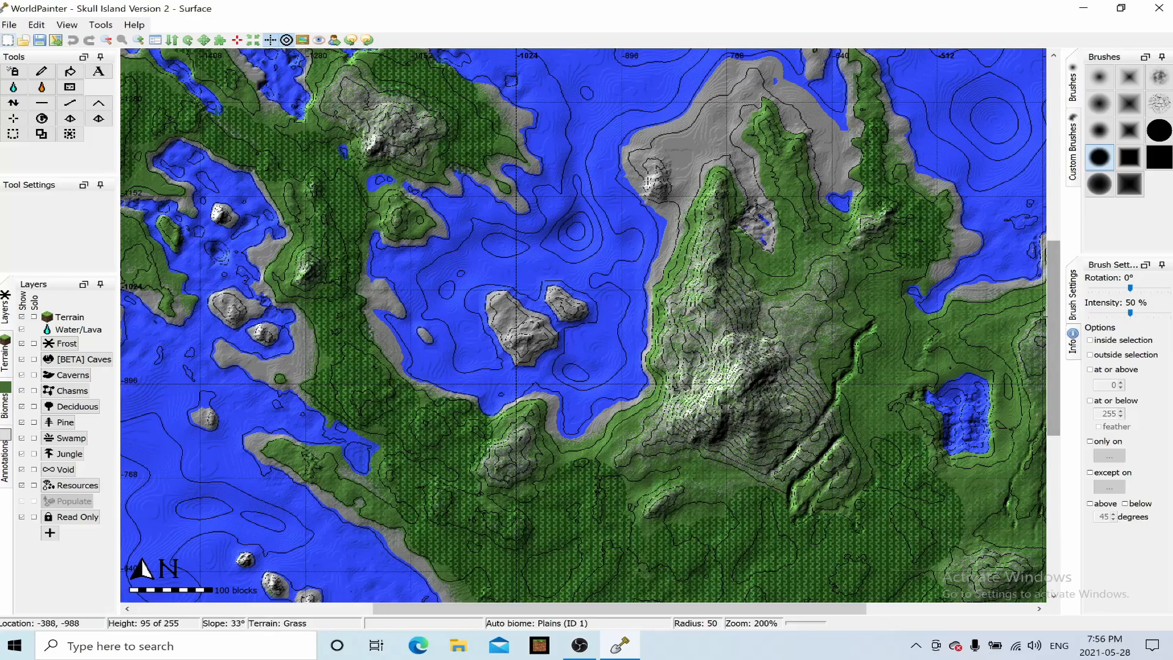
Look over Version 2's jungle-covered lowland and the available terrain types and biomes, and return to the layers list
{"action": "left_click_drag", "start_coordinate": [1053, 309], "coordinate": [1049, 354]}
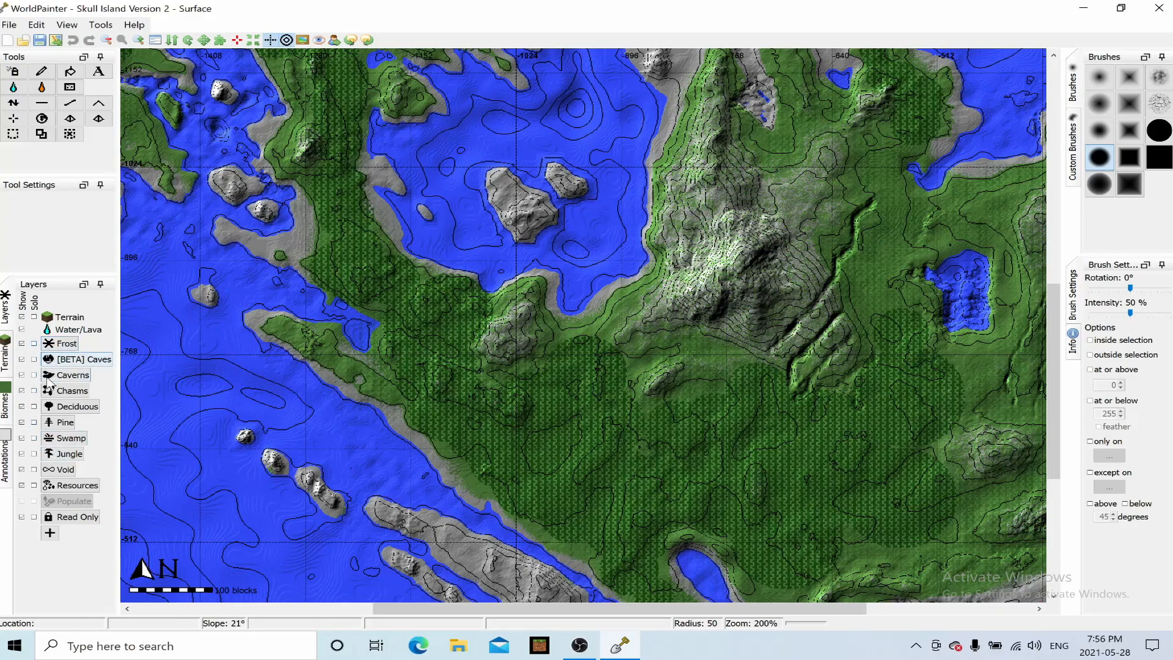
{"action": "left_click", "coordinate": [9, 361]}
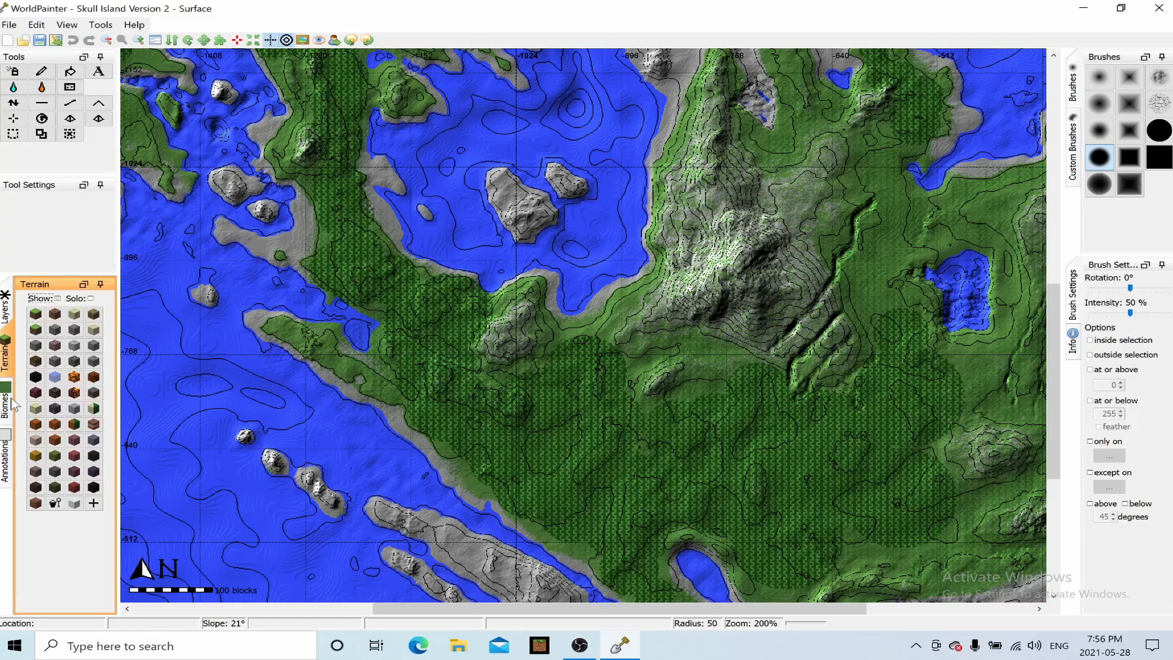
{"action": "left_click", "coordinate": [13, 406]}
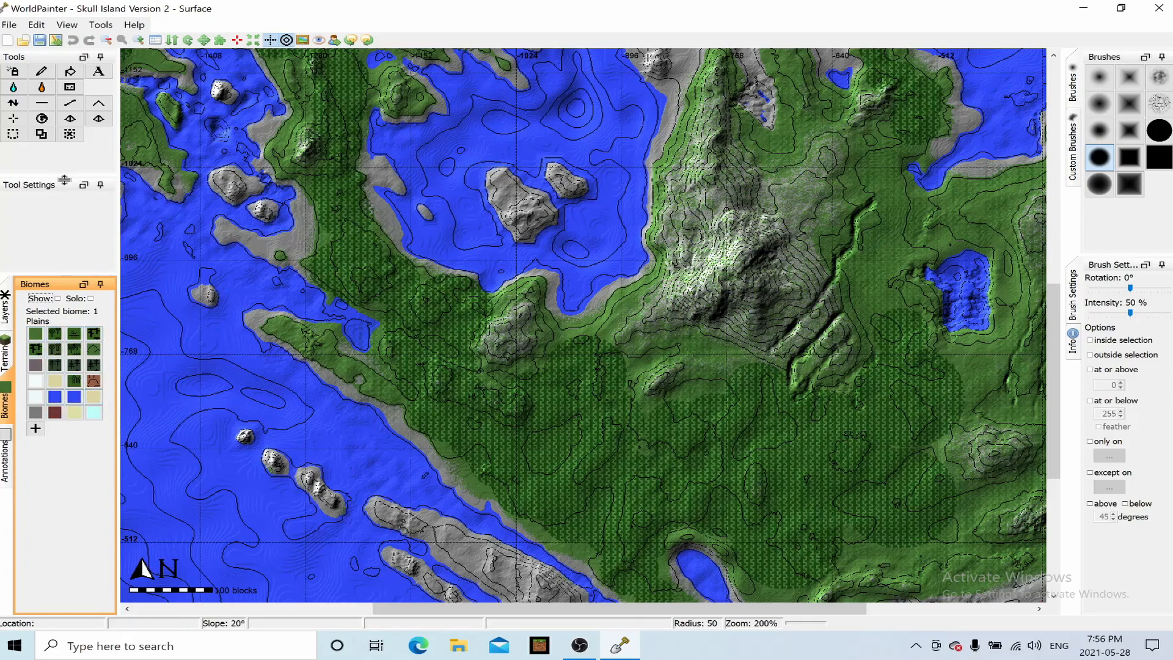
{"action": "left_click", "coordinate": [5, 309]}
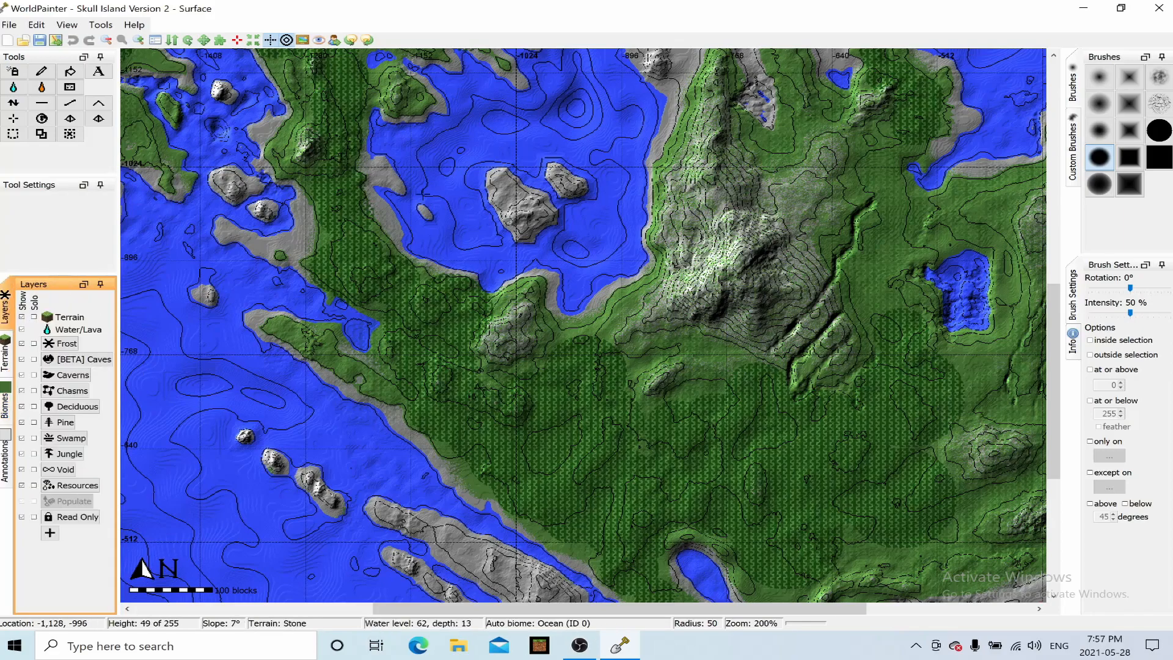
Examine the whole Version 2 island at 100% zoom and its southern coast and islets at 200%, and activate the spawn point tool
{"action": "left_click", "coordinate": [109, 41]}
{"action": "left_click_drag", "start_coordinate": [1055, 285], "coordinate": [1050, 256]}
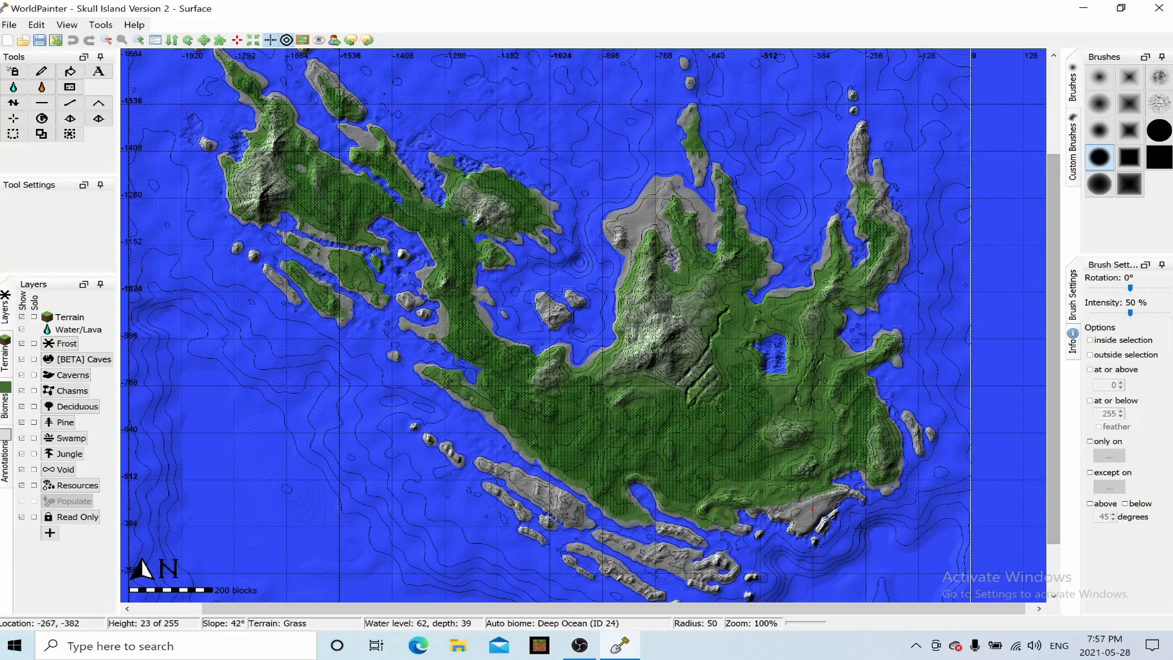
{"action": "left_click_drag", "start_coordinate": [1054, 473], "coordinate": [1032, 522]}
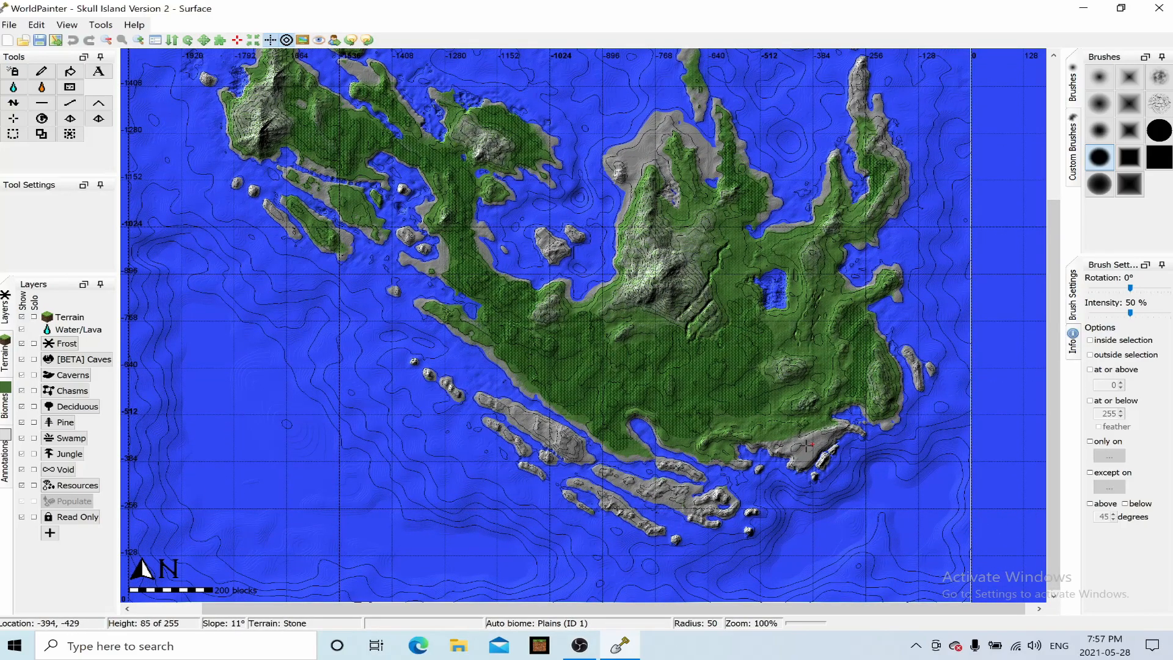
{"action": "left_click", "coordinate": [139, 39]}
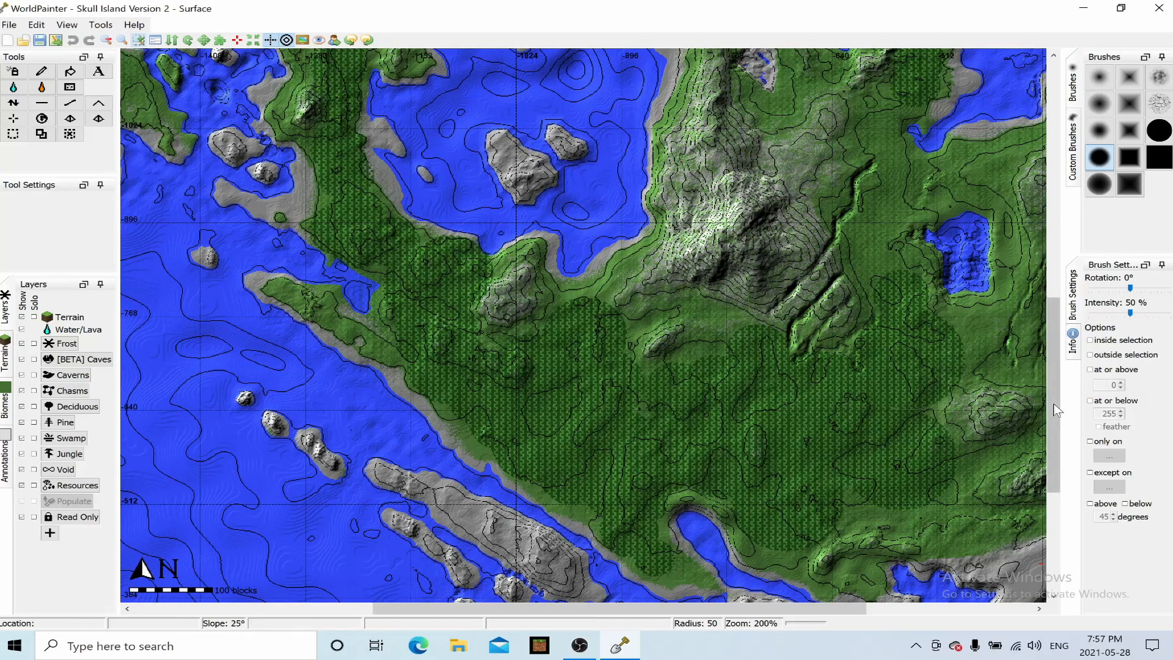
{"action": "left_click_drag", "start_coordinate": [1055, 404], "coordinate": [1055, 503]}
{"action": "left_click_drag", "start_coordinate": [833, 609], "coordinate": [947, 615]}
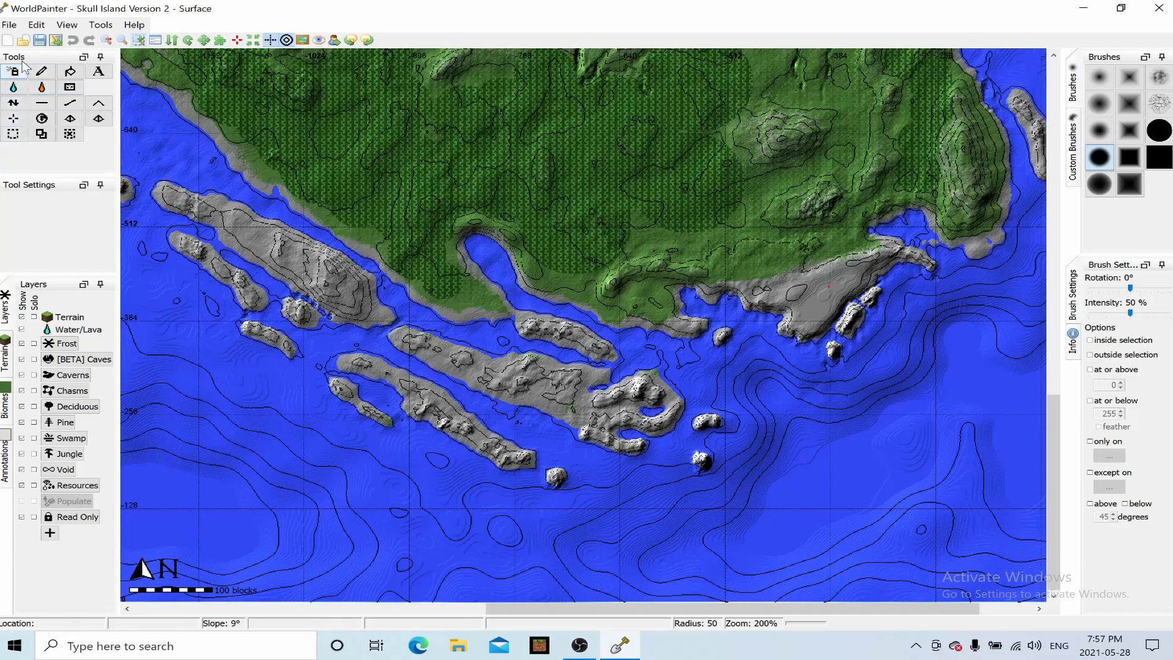
{"action": "left_click", "coordinate": [15, 119]}
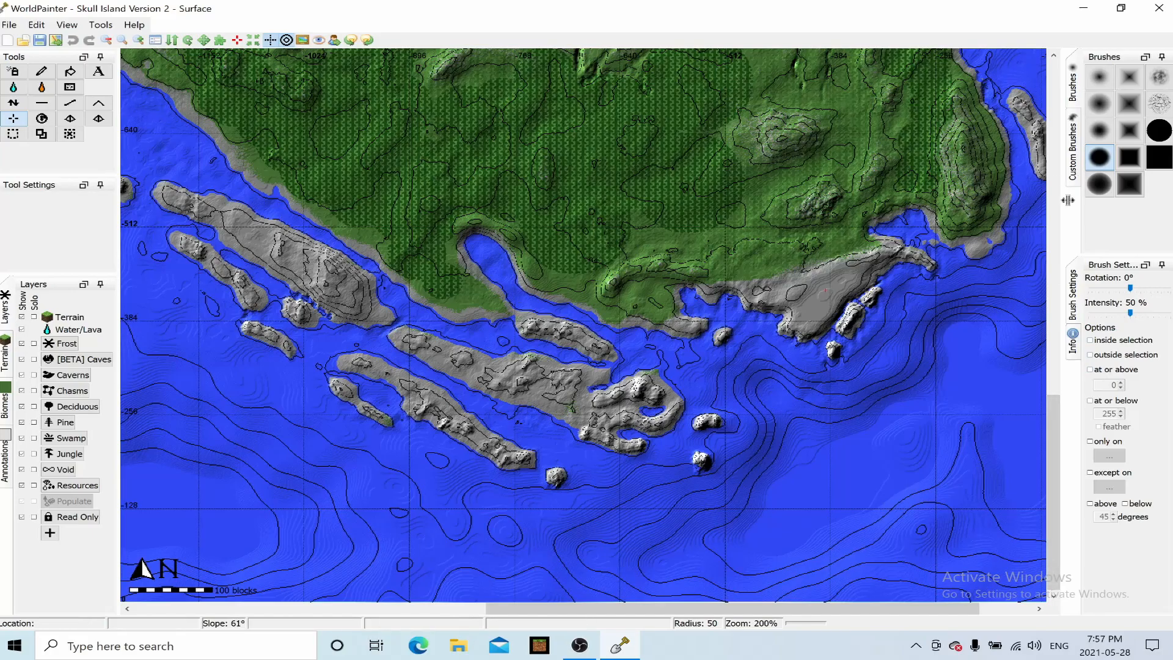
Bring Version 2's central mountain into view, inspect the island in the 3D view and close that view
{"action": "left_click", "coordinate": [1048, 197]}
{"action": "mouse_move", "coordinate": [1052, 244]}
{"action": "left_mouse_down"}
{"action": "mouse_move", "coordinate": [1053, 225]}
{"action": "mouse_move", "coordinate": [1052, 266]}
{"action": "left_mouse_up"}
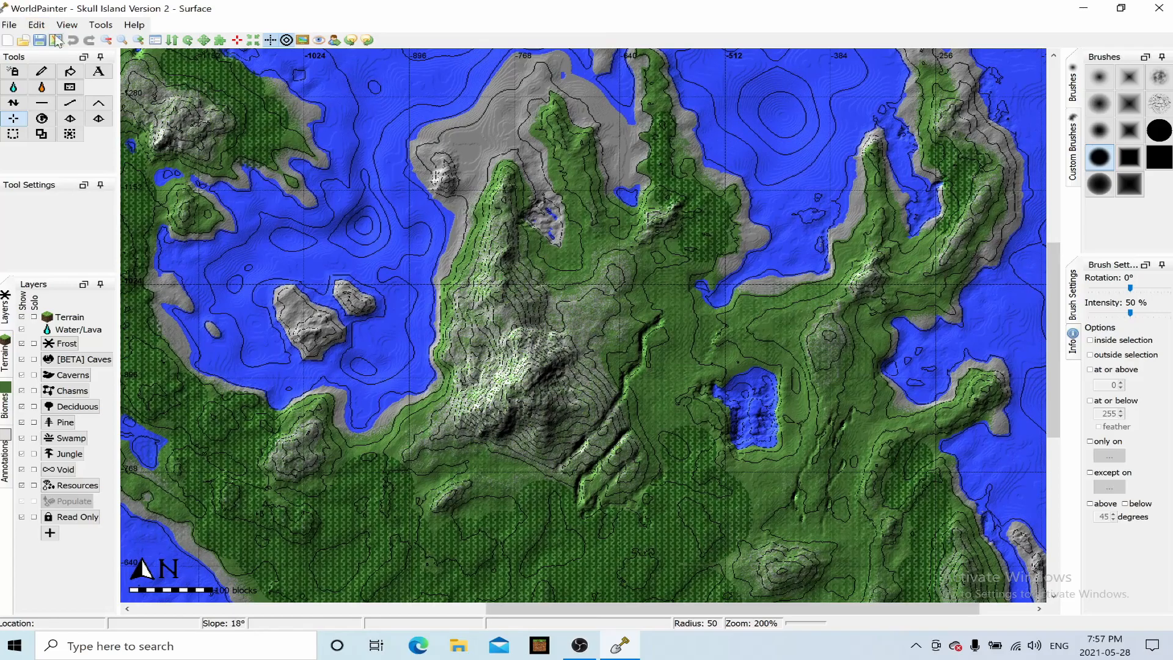
{"action": "left_click", "coordinate": [67, 24]}
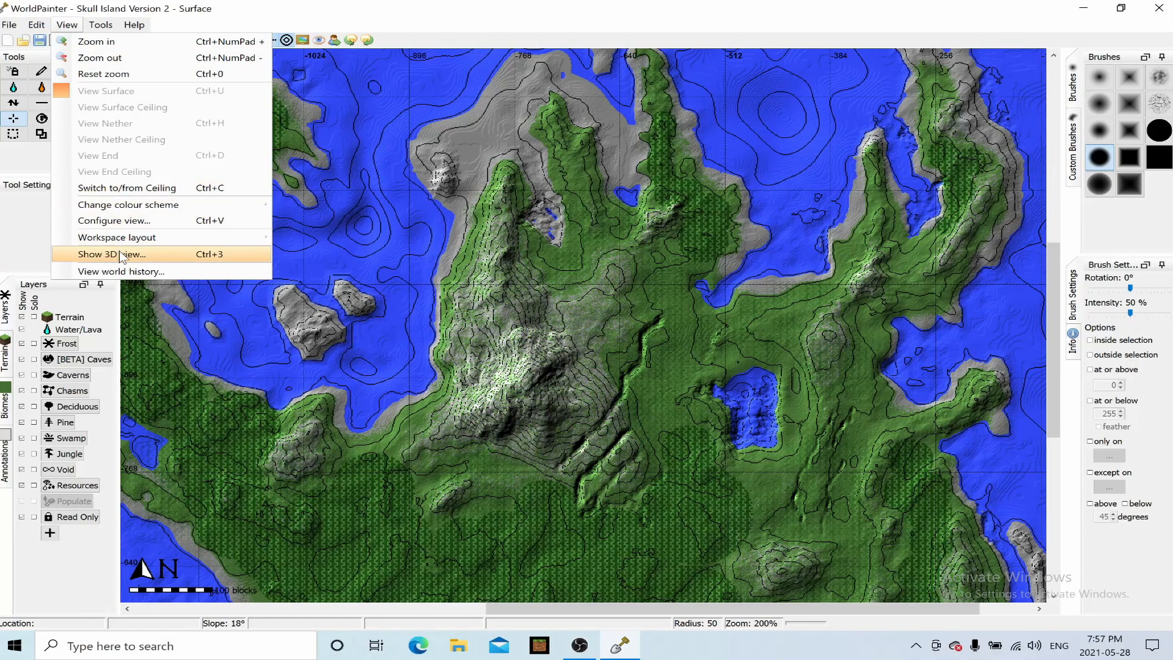
{"action": "left_click", "coordinate": [98, 251]}
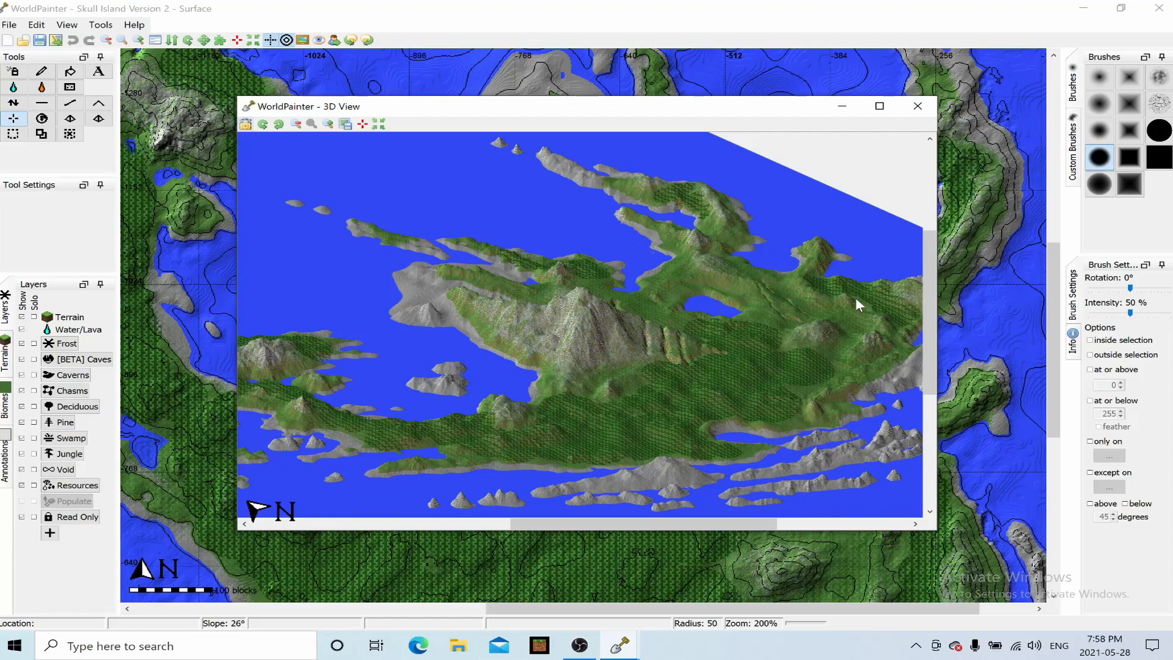
{"action": "left_click", "coordinate": [928, 113]}
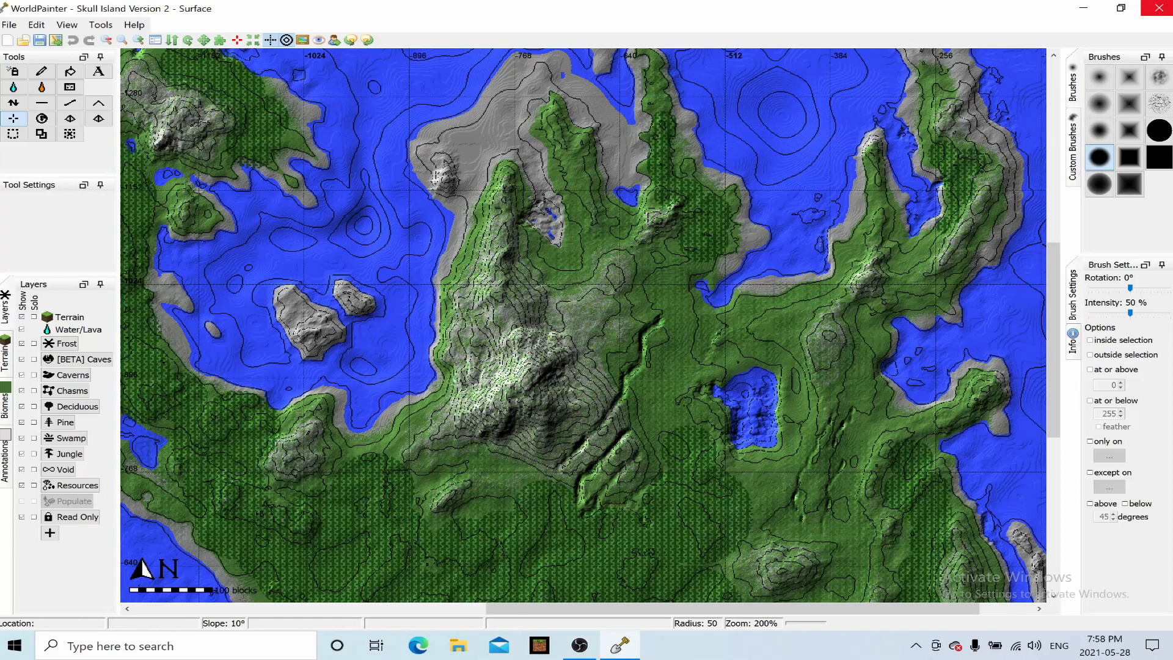
Close Skull Island Version 2 and open Skull Island Version 3 from the desktop, again downloading the update but postponing its installation
{"action": "left_click_drag", "start_coordinate": [1048, 315], "coordinate": [1042, 402]}
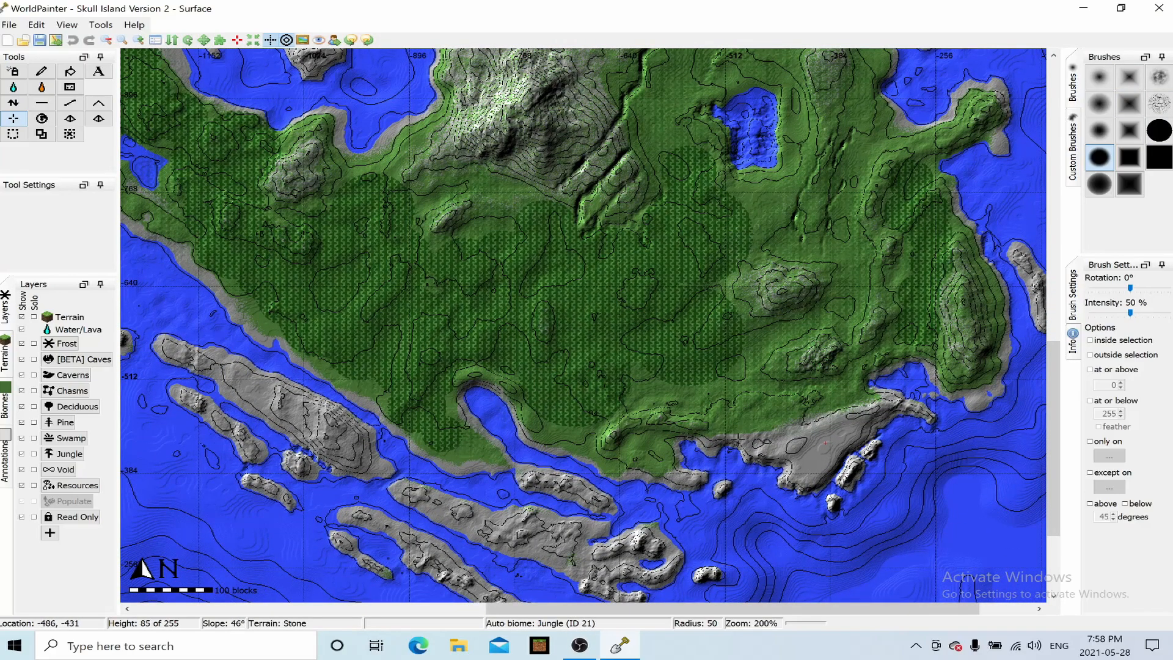
{"action": "left_click", "coordinate": [1159, 8]}
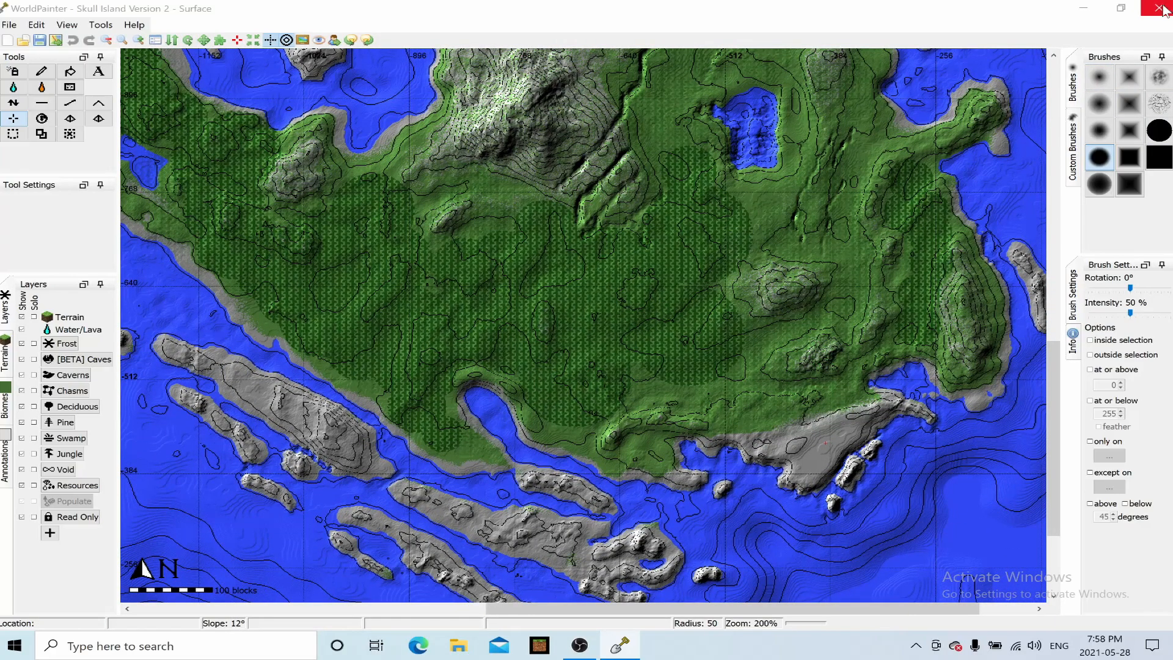
{"action": "left_click", "coordinate": [587, 336]}
{"action": "double_click", "coordinate": [683, 336]}
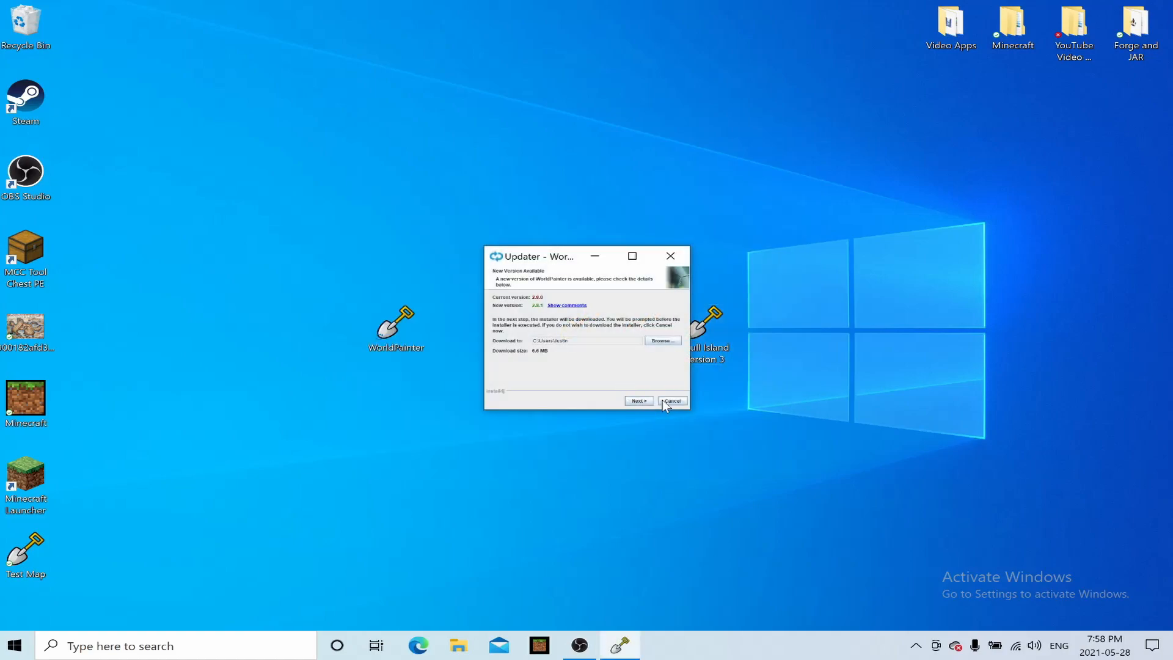
{"action": "left_click", "coordinate": [647, 403]}
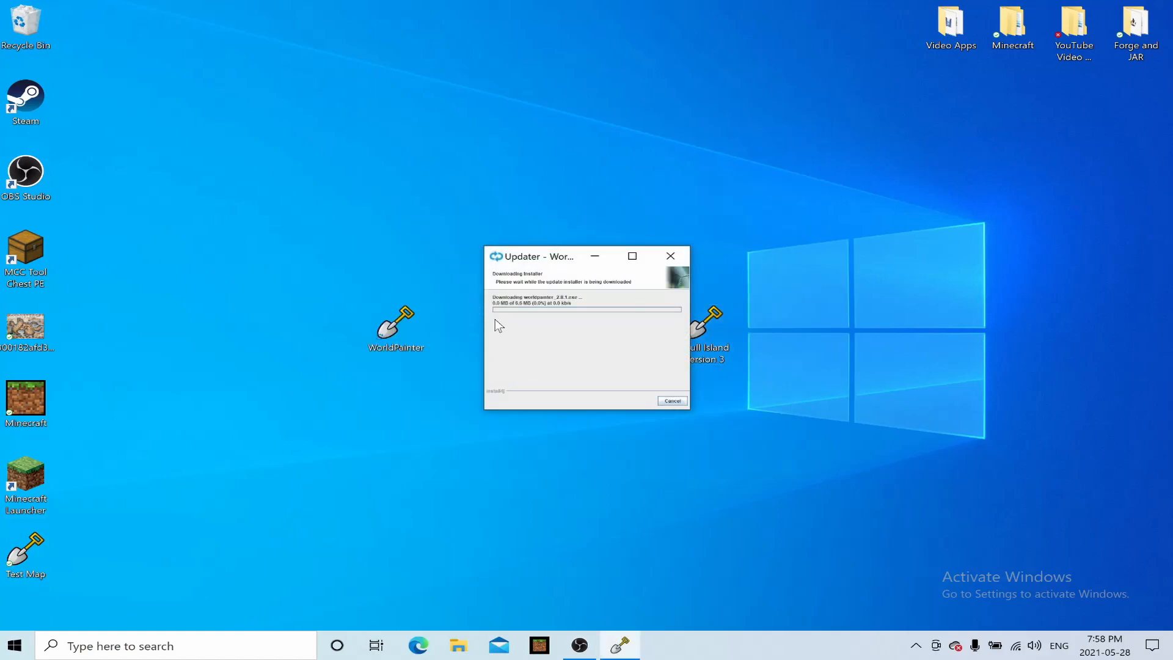
{"action": "left_click", "coordinate": [561, 324]}
{"action": "left_click", "coordinate": [669, 404]}
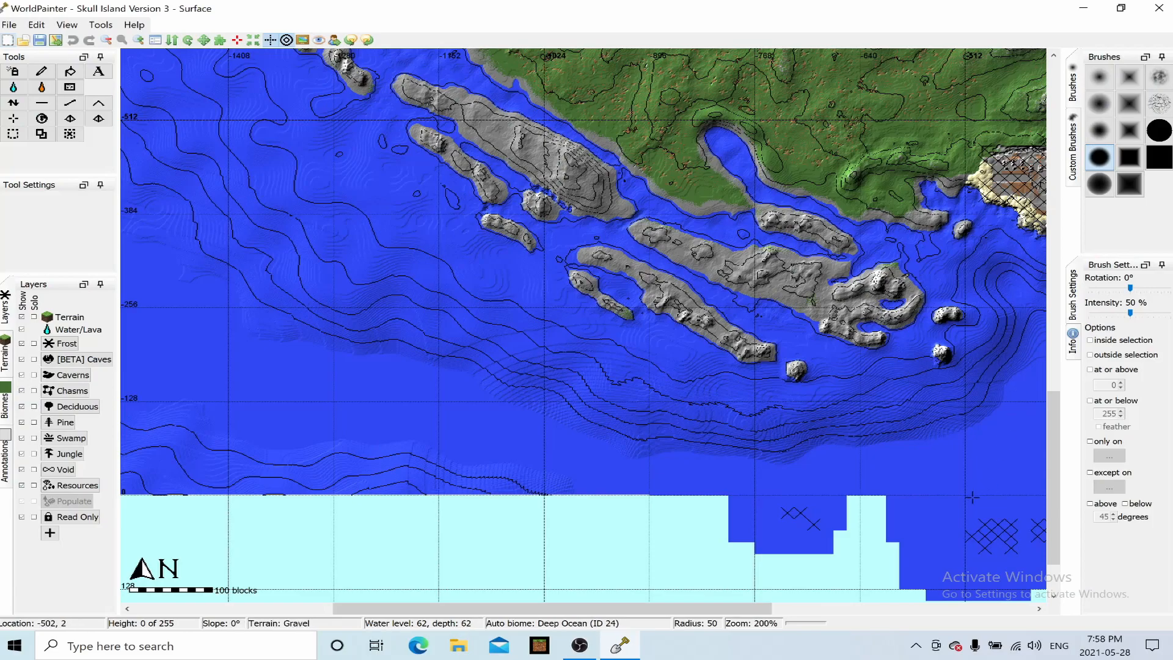
Examine Version 3's southern islets, the sandy village peninsula and the added ocean patches beyond the map edge at 100% zoom
{"action": "left_click_drag", "start_coordinate": [553, 609], "coordinate": [621, 608]}
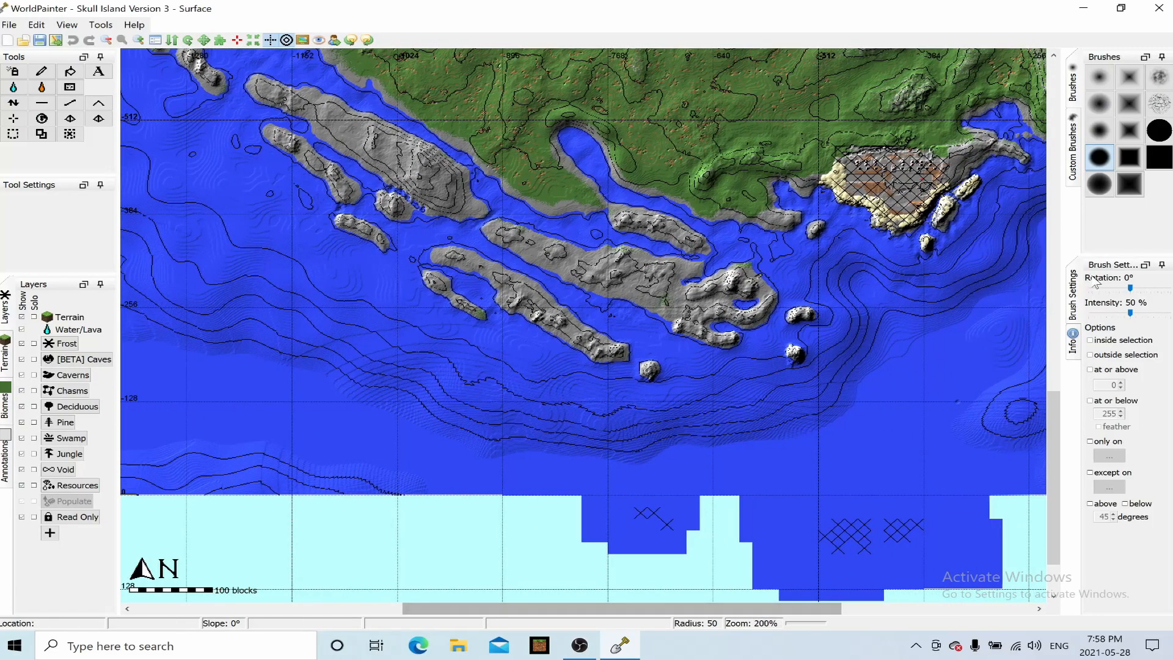
{"action": "left_click", "coordinate": [106, 40]}
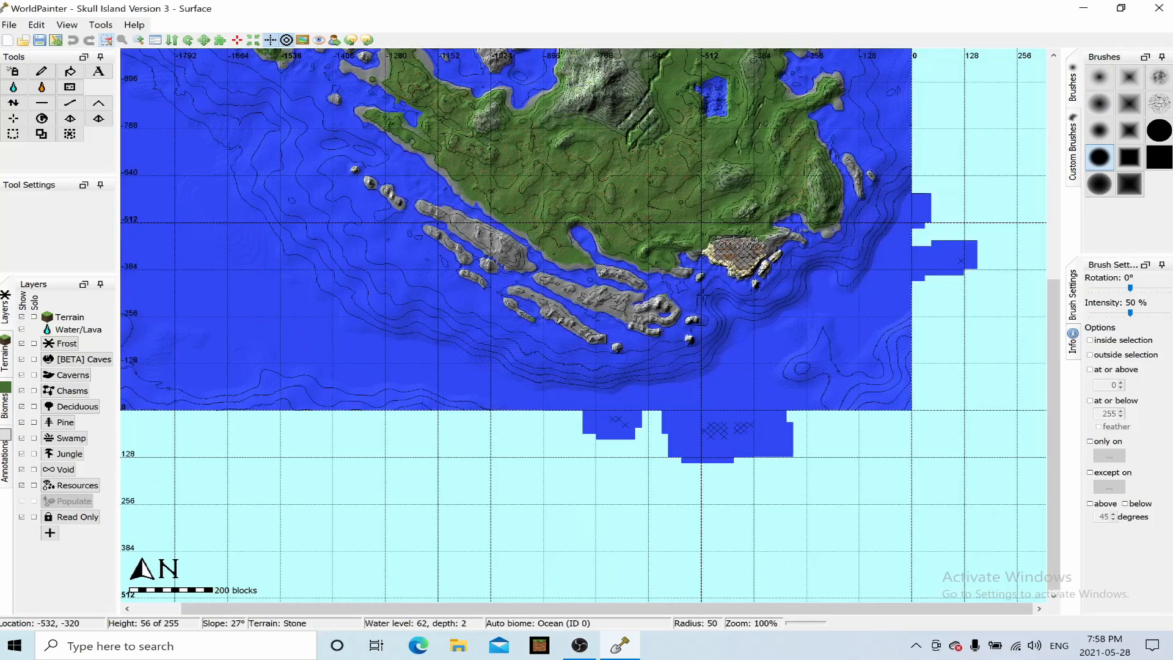
{"action": "left_click_drag", "start_coordinate": [1055, 393], "coordinate": [1020, 240]}
{"action": "left_click_drag", "start_coordinate": [1052, 343], "coordinate": [1053, 401]}
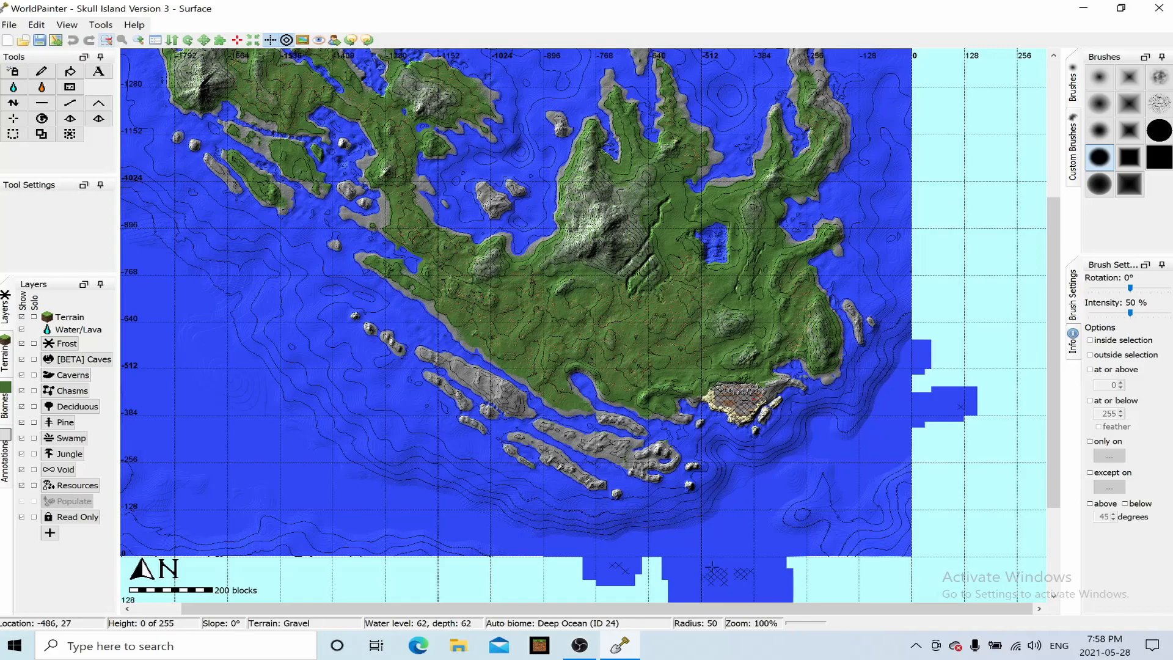
{"action": "left_click_drag", "start_coordinate": [1054, 433], "coordinate": [1034, 463]}
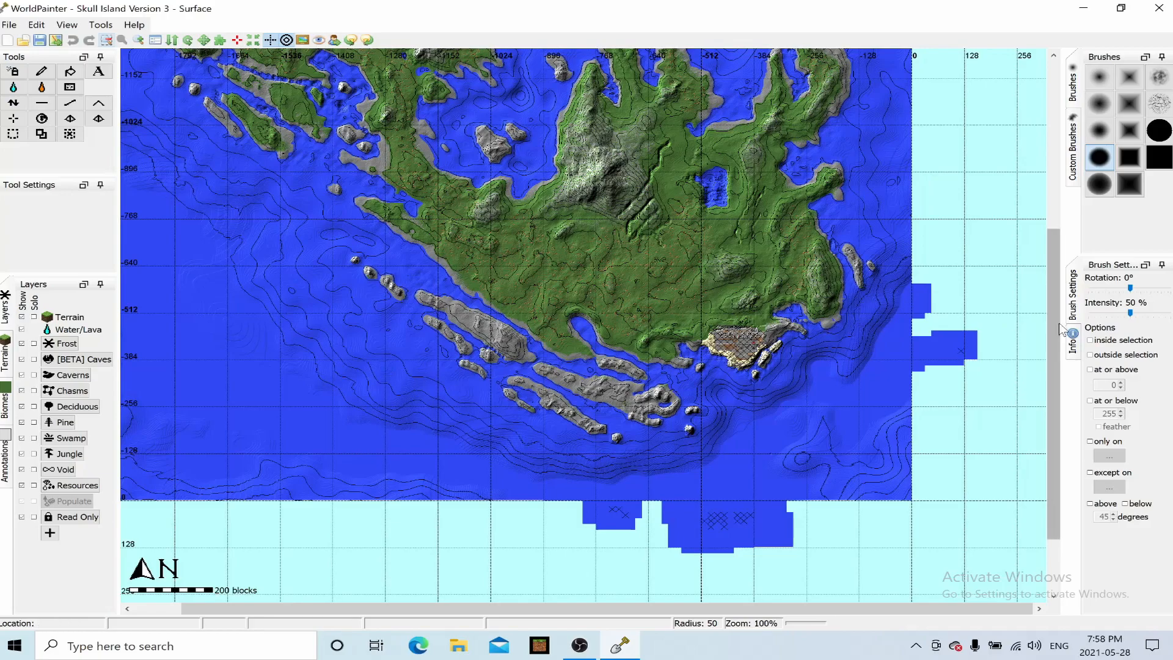
{"action": "left_click_drag", "start_coordinate": [1053, 330], "coordinate": [1053, 344]}
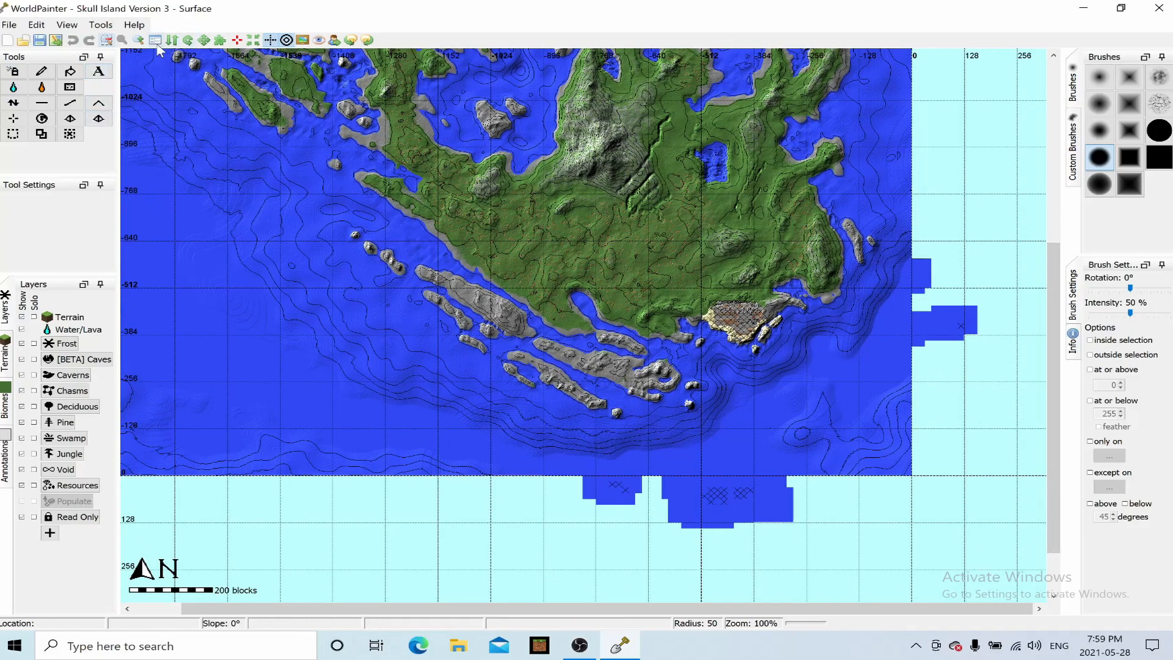
Examine Version 3's southern islets, central mountain and the terrain down to the sandy village peninsula at 200% zoom
{"action": "left_click", "coordinate": [139, 39]}
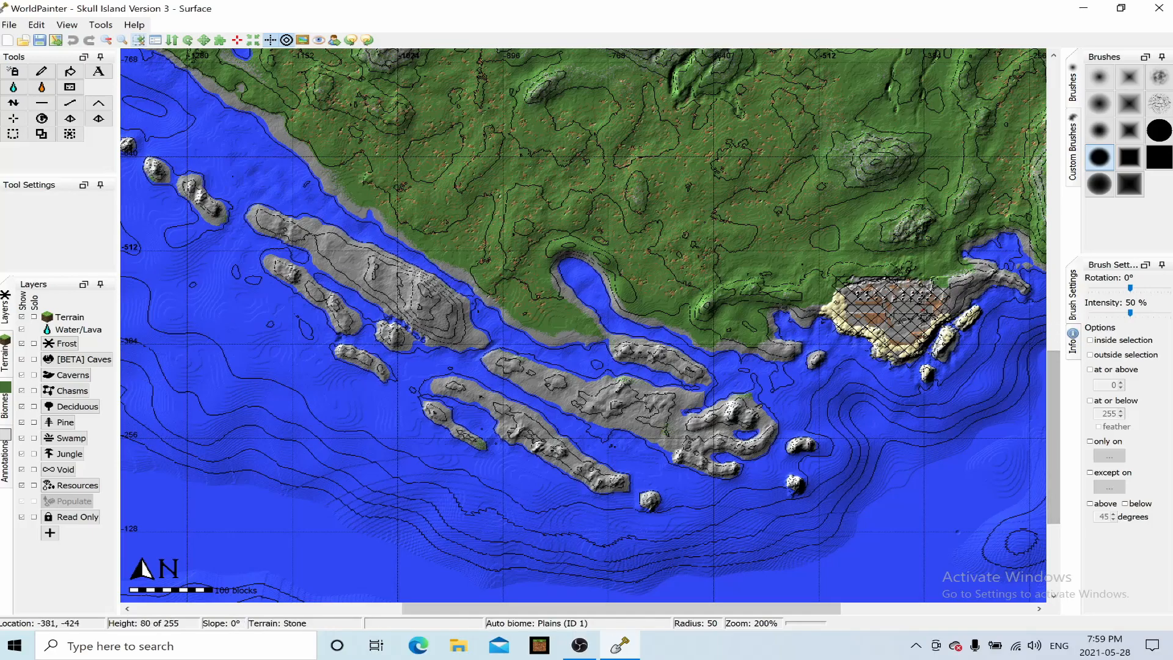
{"action": "left_click_drag", "start_coordinate": [1053, 377], "coordinate": [1048, 289]}
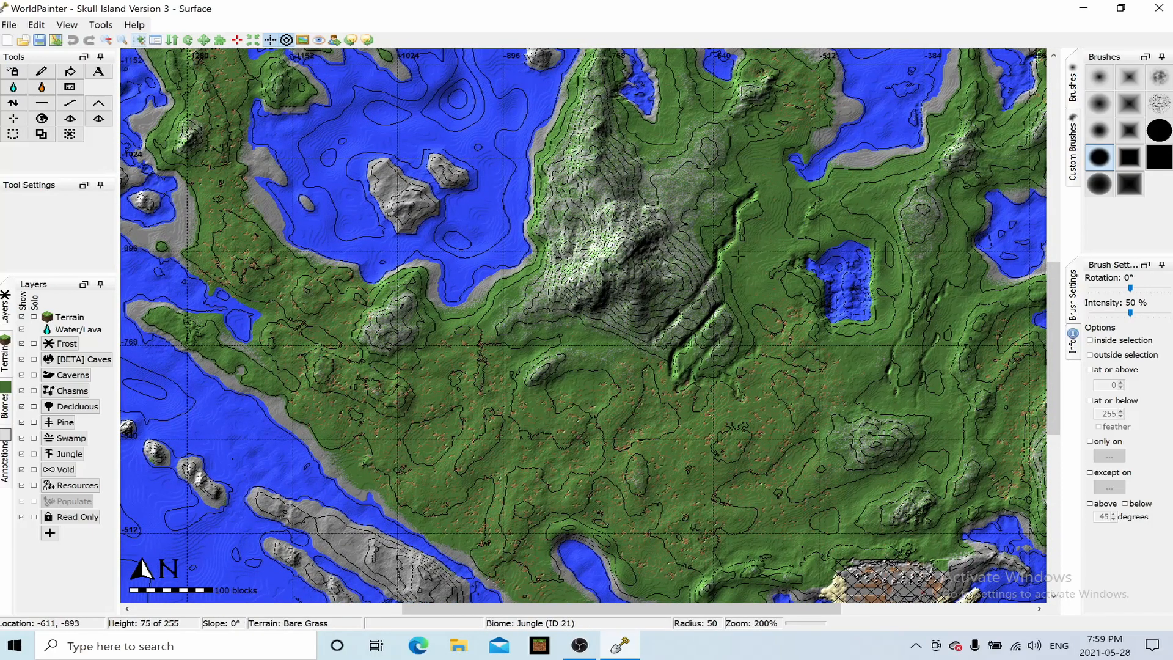
{"action": "left_click_drag", "start_coordinate": [1052, 384], "coordinate": [1054, 435]}
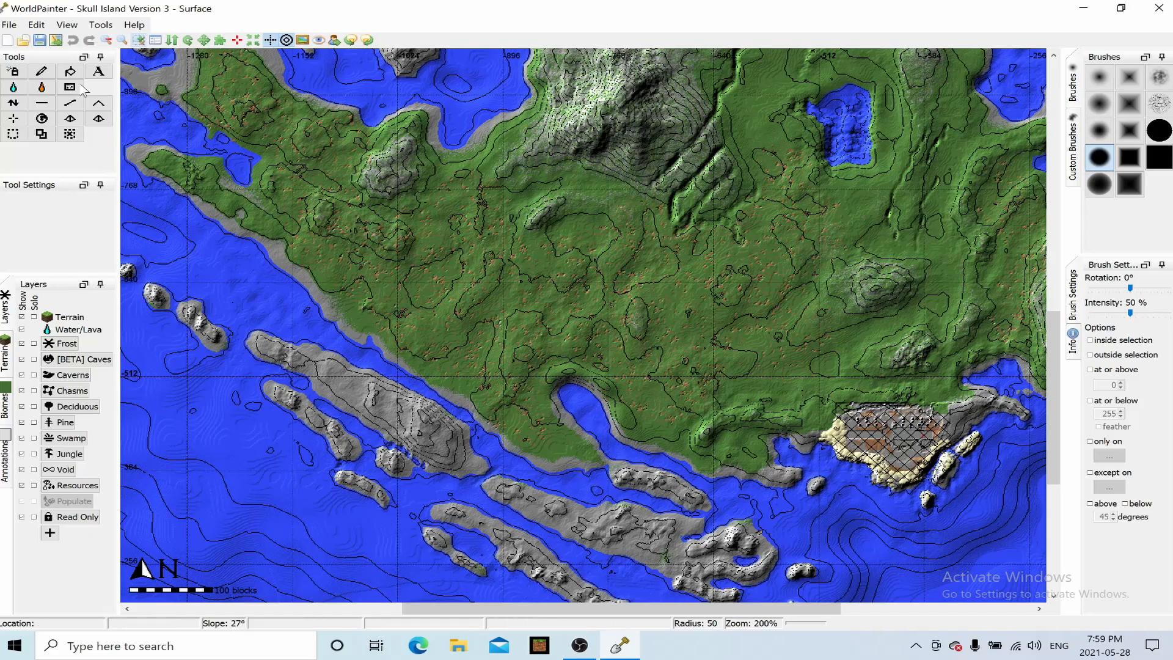
Inspect Version 3's island, including the sandy village peninsula and southern islets, in the 3D view and close that view
{"action": "left_click", "coordinate": [78, 27]}
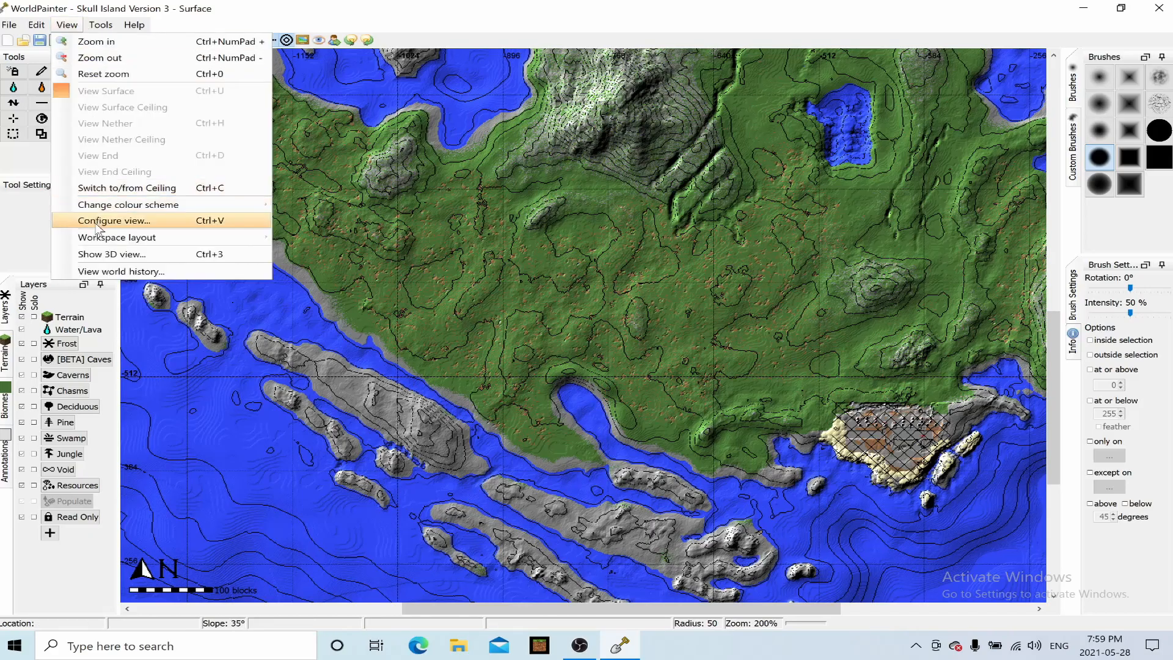
{"action": "left_click", "coordinate": [108, 252]}
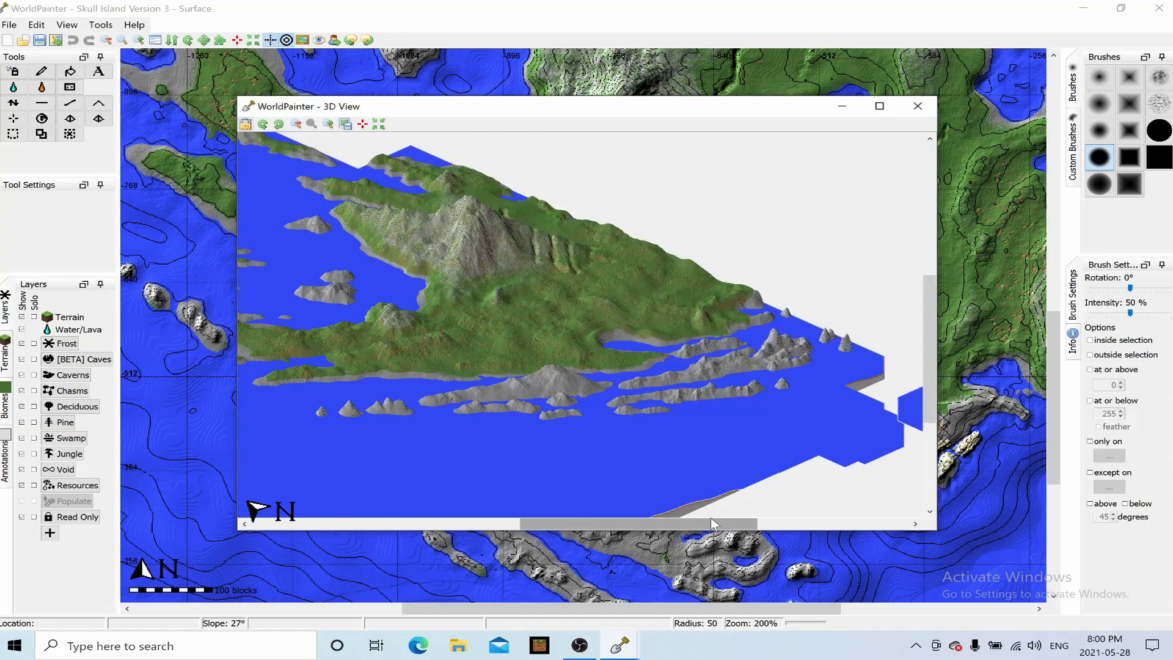
{"action": "left_click_drag", "start_coordinate": [721, 524], "coordinate": [742, 524]}
{"action": "mouse_move", "coordinate": [932, 344]}
{"action": "left_mouse_down"}
{"action": "mouse_move", "coordinate": [931, 309]}
{"action": "mouse_move", "coordinate": [927, 328]}
{"action": "left_mouse_up"}
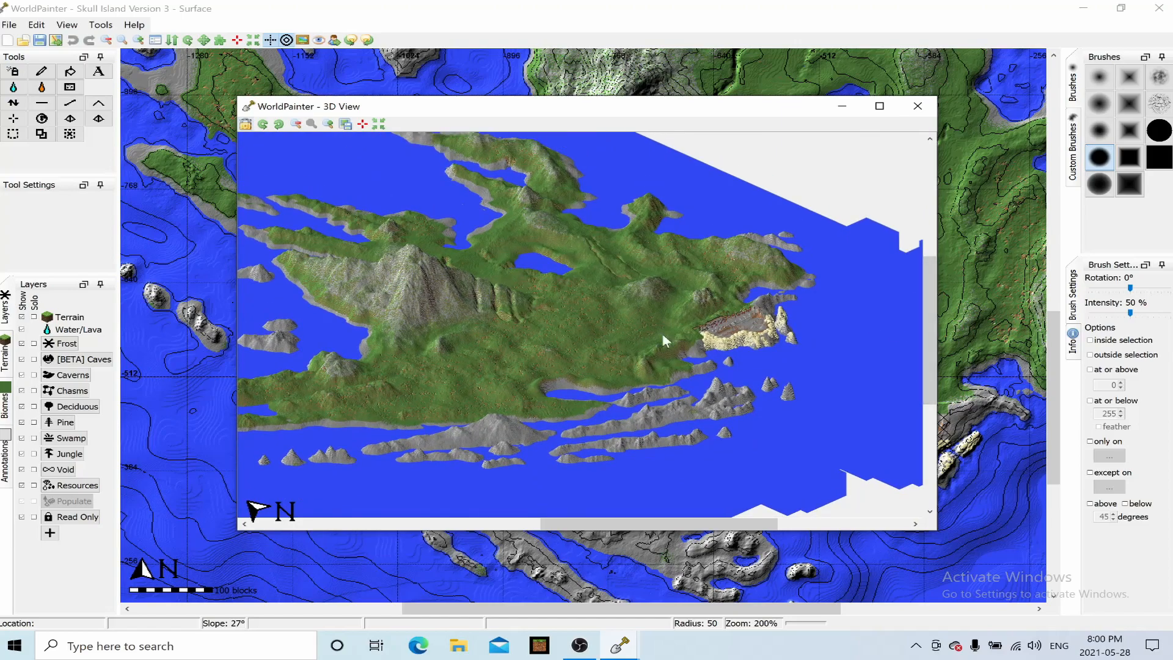
{"action": "left_click", "coordinate": [918, 106]}
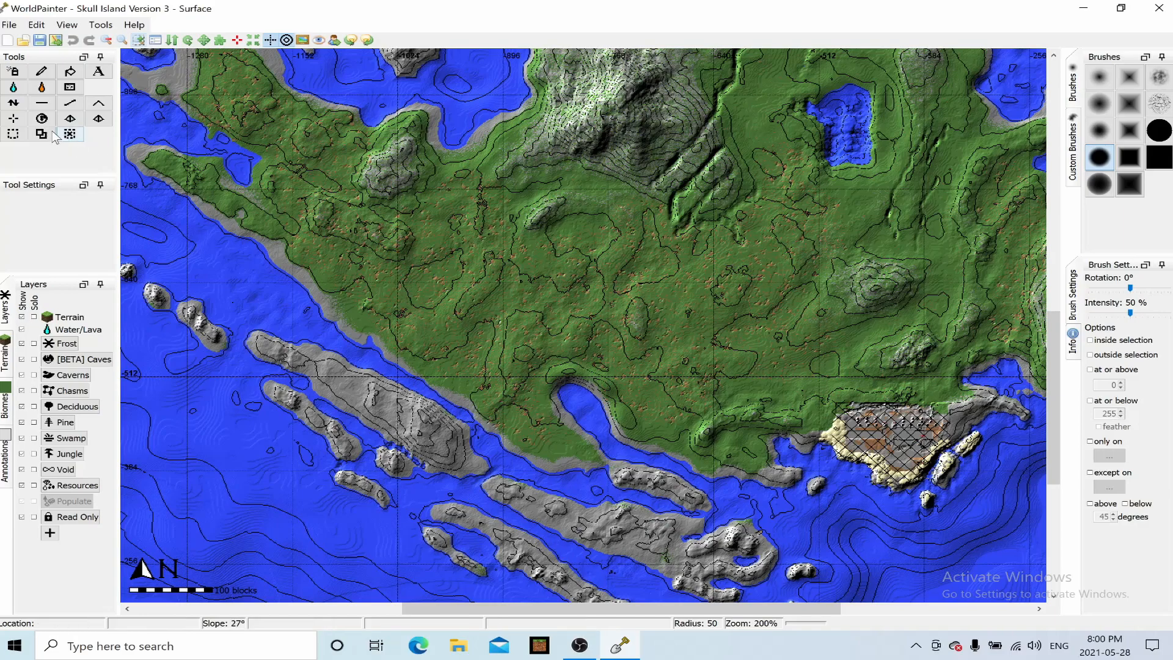
Show the import of a new world from an existing Minecraft map up to its level.dat file selection, and cancel it
{"action": "left_click", "coordinate": [11, 27]}
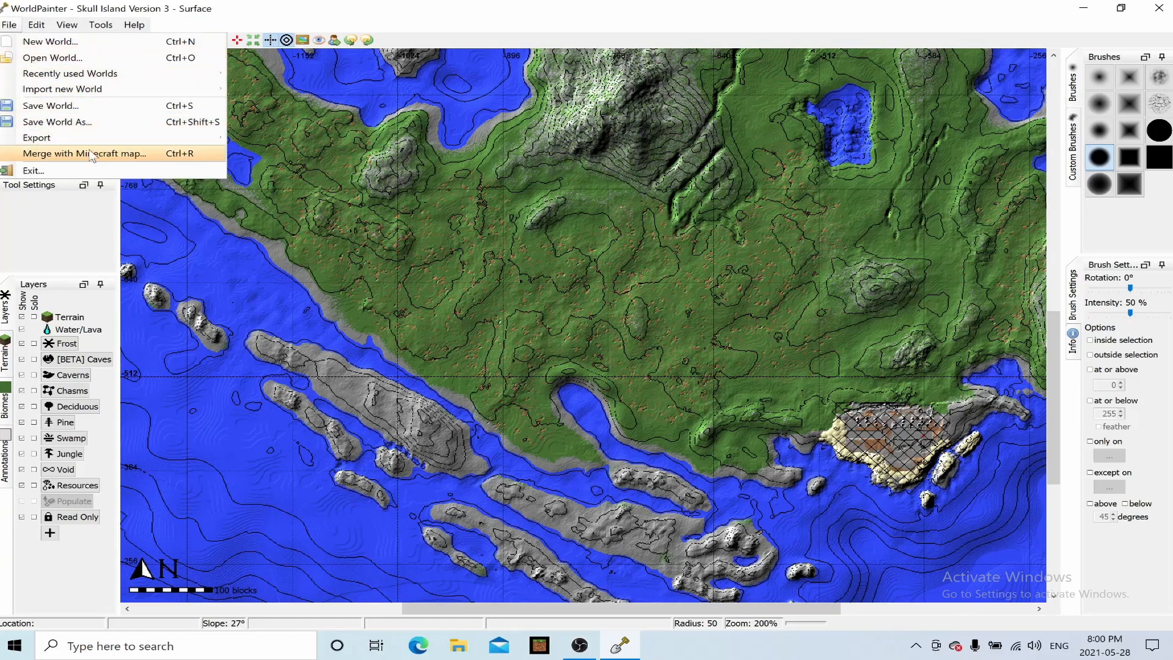
{"action": "mouse_move", "coordinate": [64, 96]}
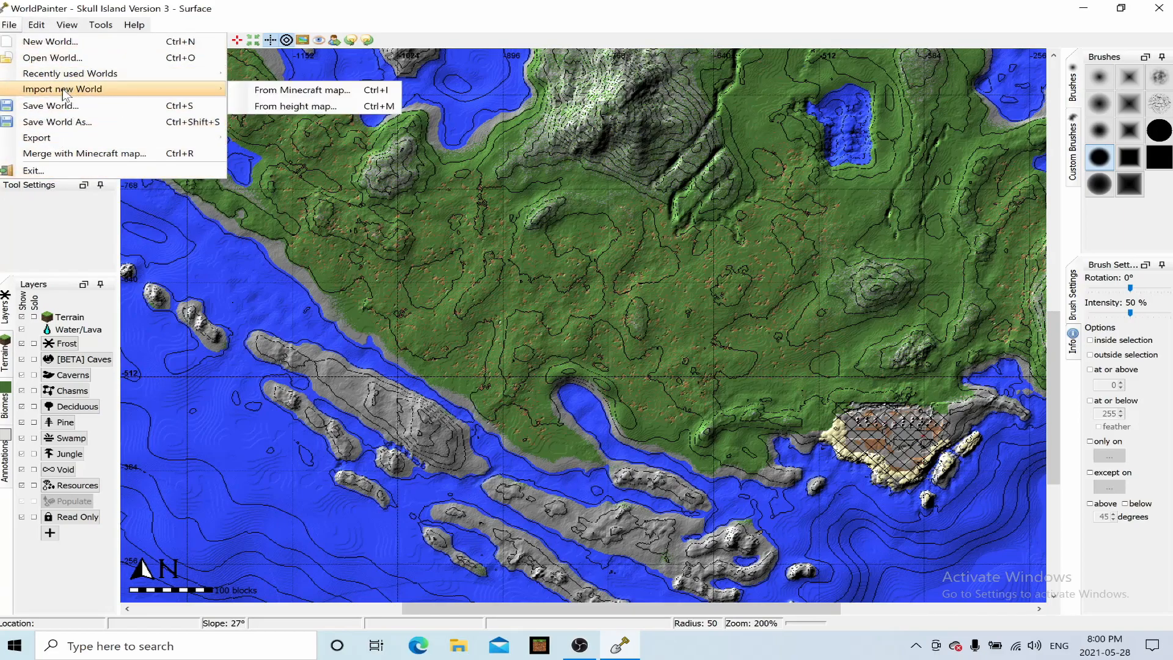
{"action": "left_click", "coordinate": [336, 93]}
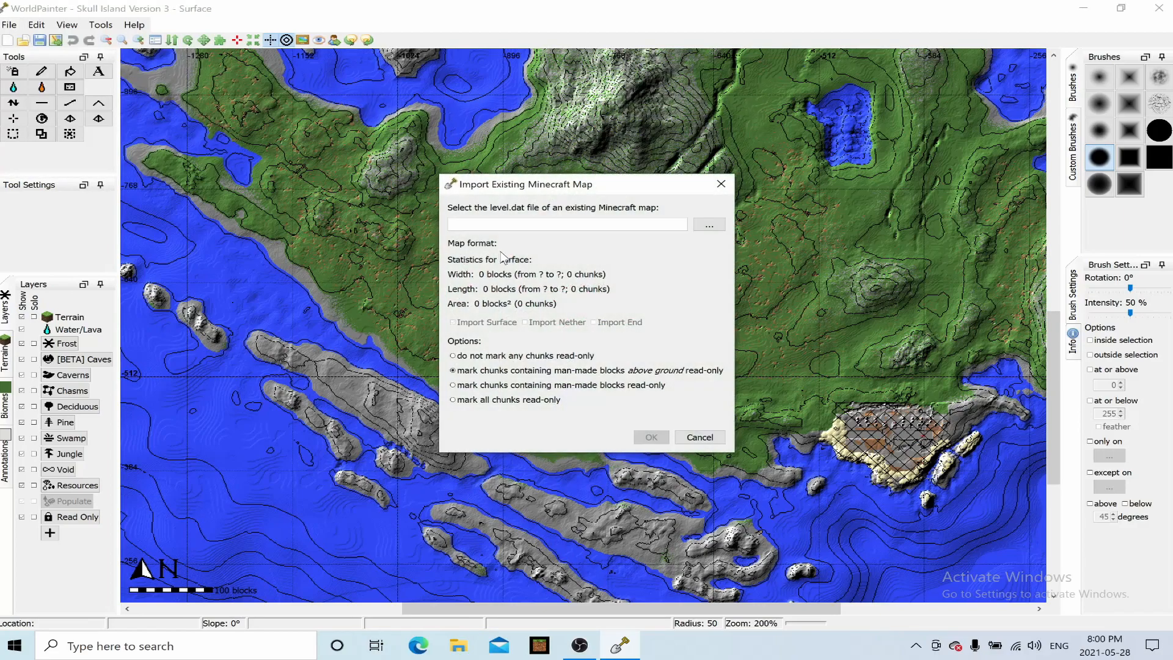
{"action": "left_click", "coordinate": [717, 226]}
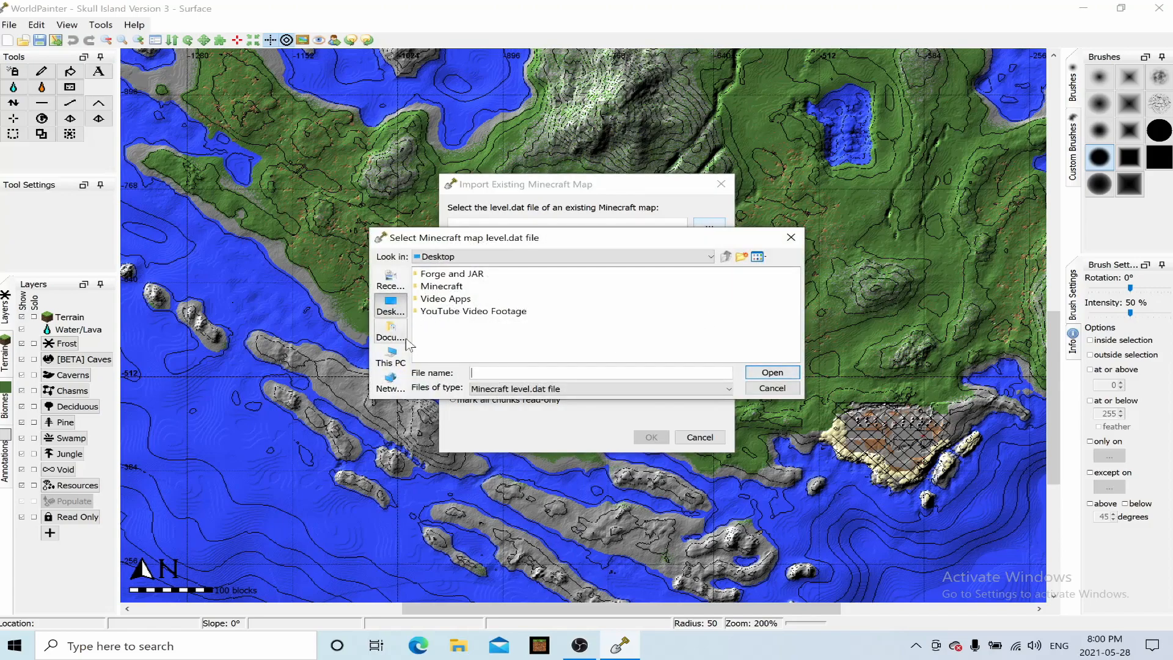
{"action": "left_click", "coordinate": [792, 237]}
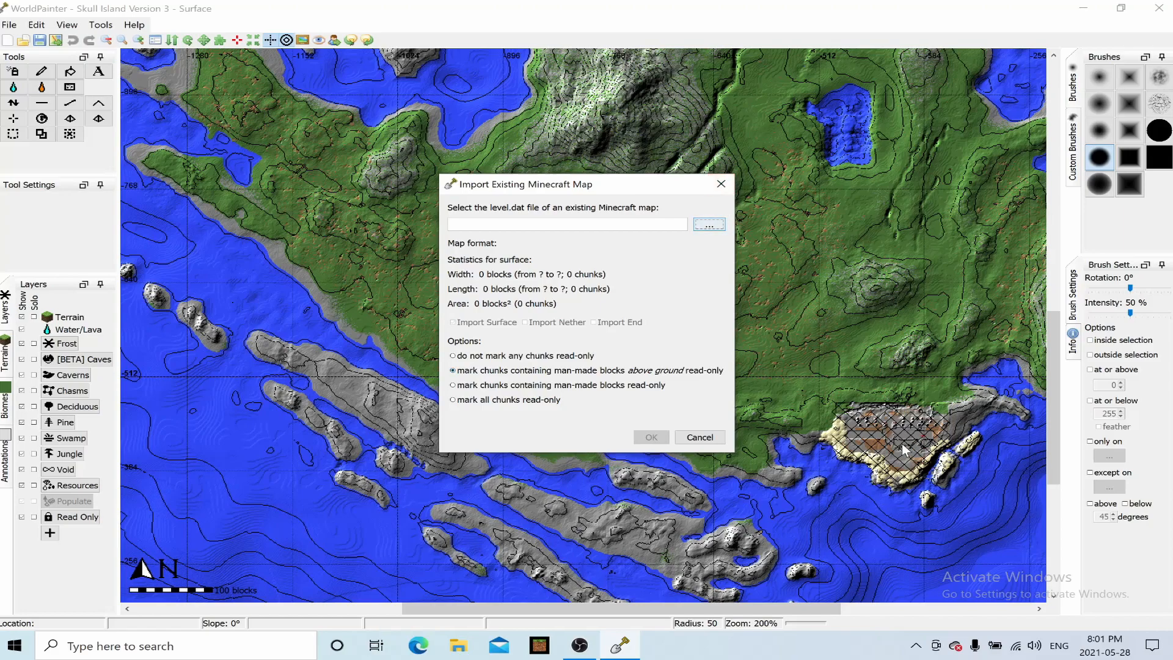
{"action": "left_click", "coordinate": [721, 184]}
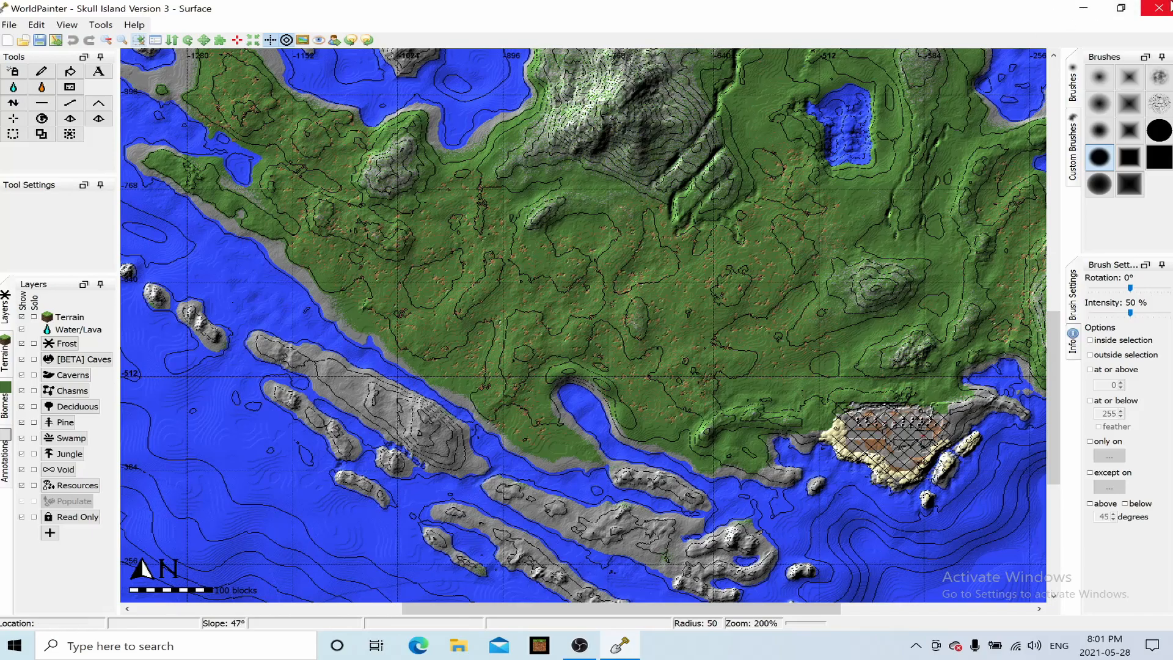
Close Skull Island Version 3 and return to the desktop
{"action": "left_click", "coordinate": [1163, 8]}
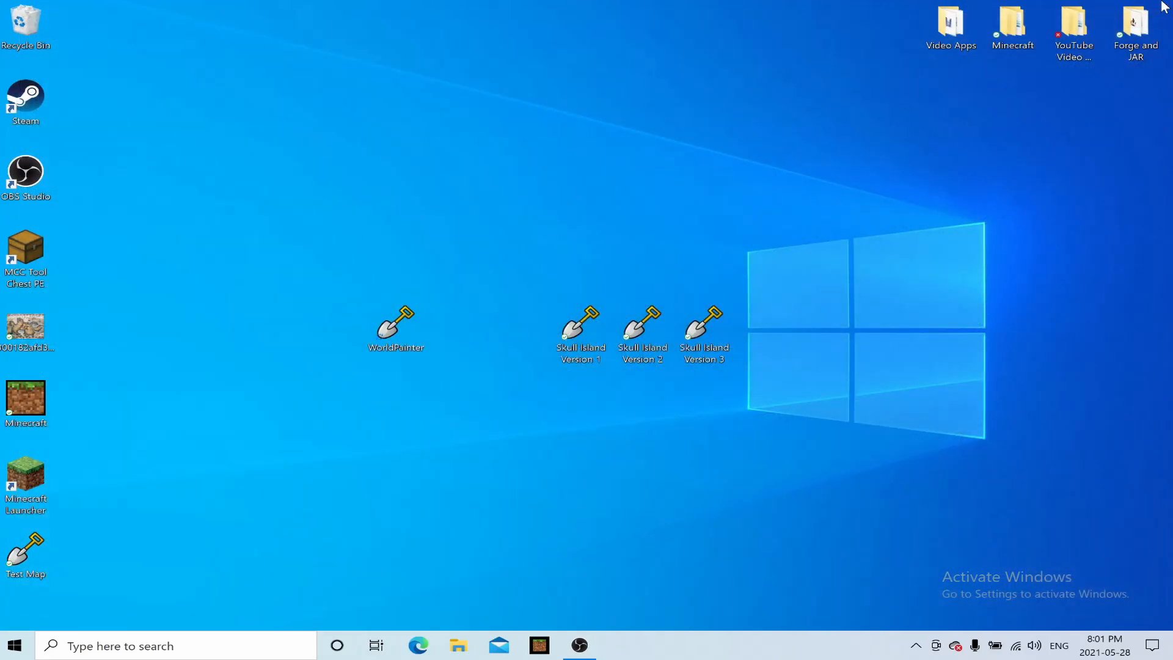